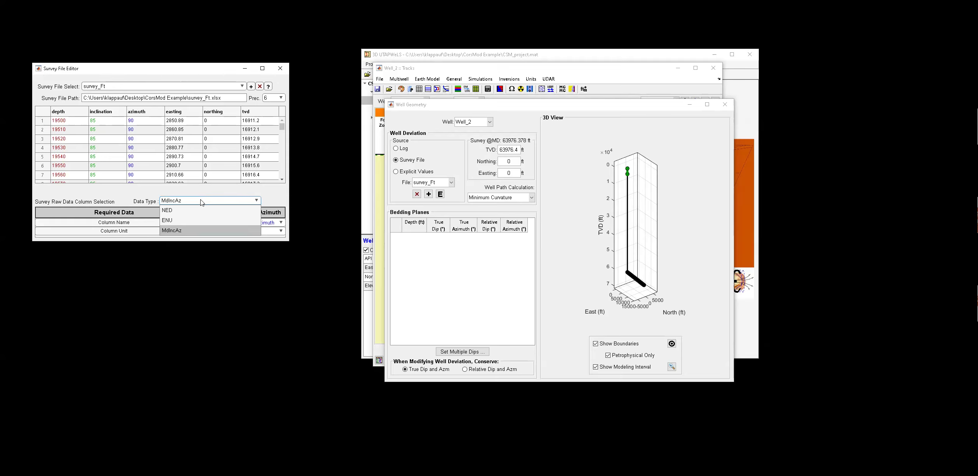
Configure the survey columns as MdIncAz, mapping MD to the depth column with ft units.
{"action": "left_click", "coordinate": [202, 202]}
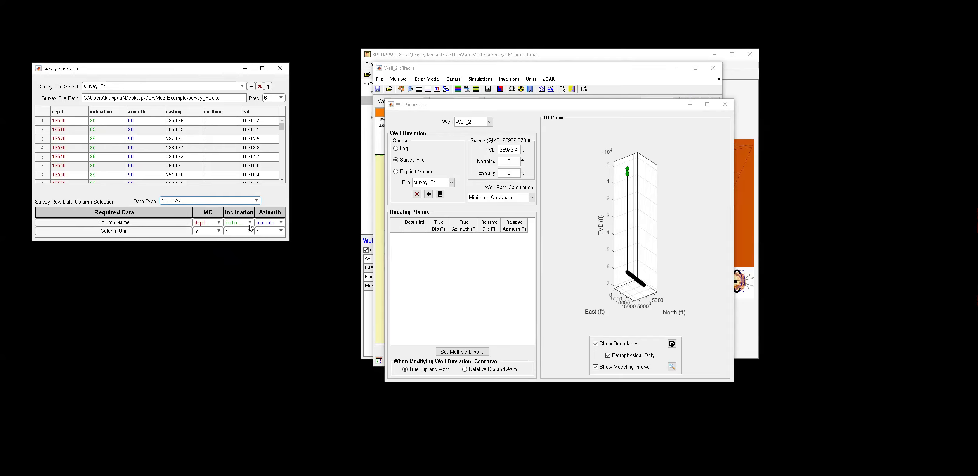
{"action": "left_click", "coordinate": [207, 223]}
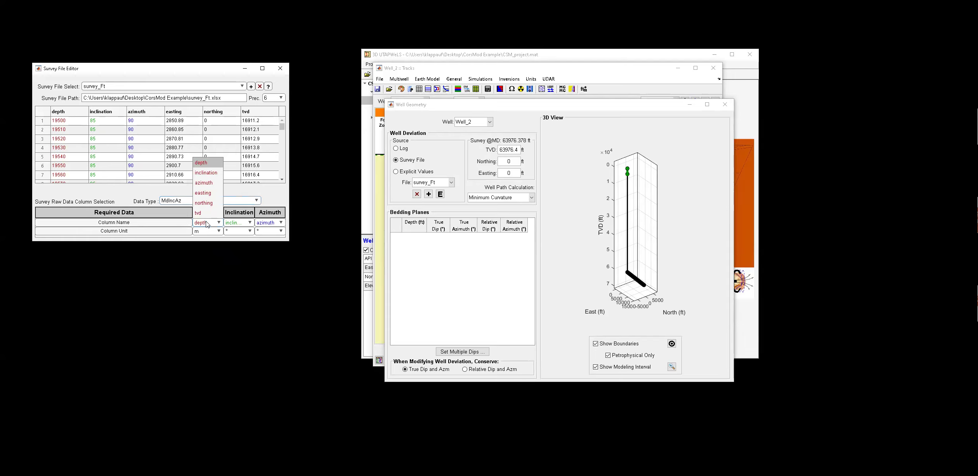
{"action": "left_click", "coordinate": [207, 225]}
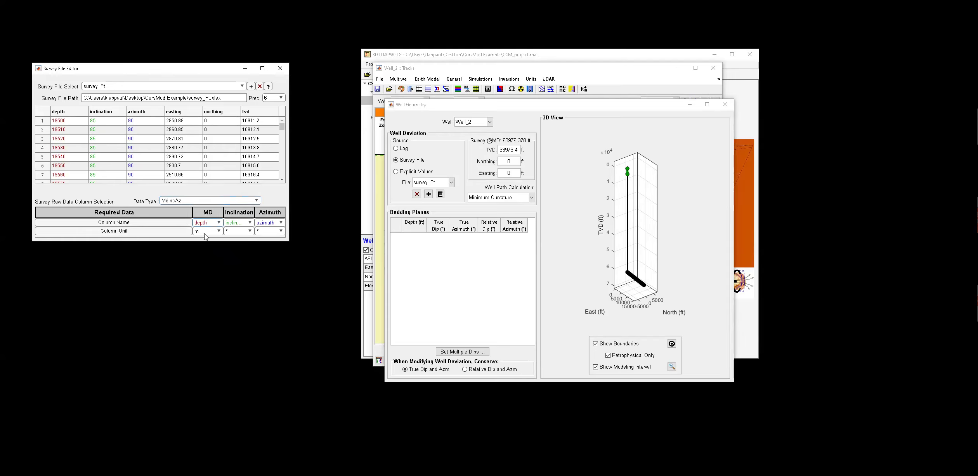
{"action": "left_click", "coordinate": [205, 232]}
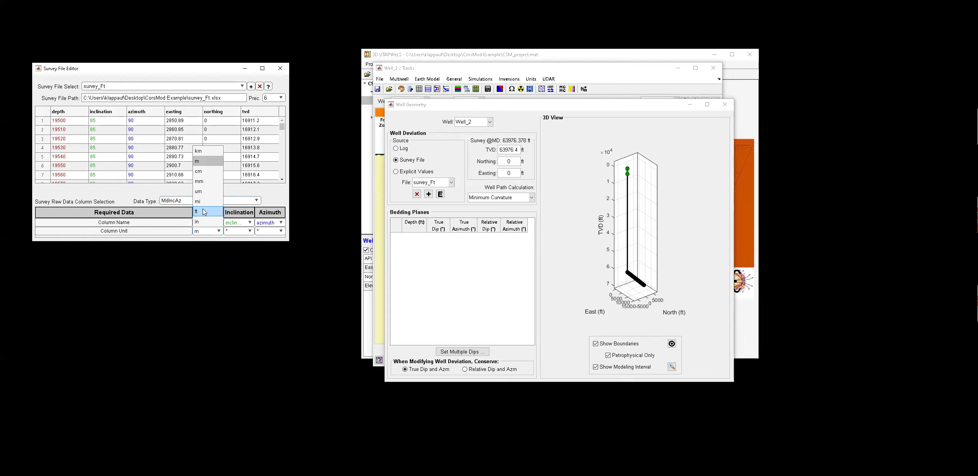
{"action": "left_click", "coordinate": [204, 212]}
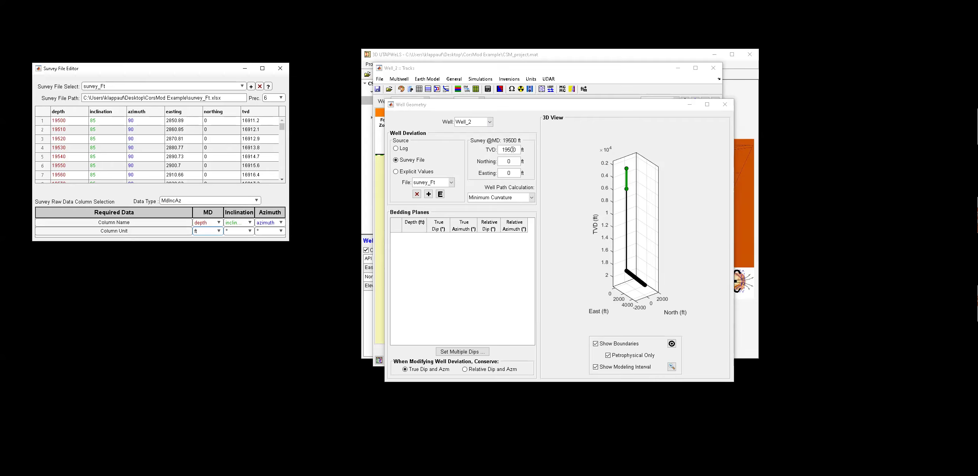
Set the well's starting TVD to 16893.46 ft and close the survey editor and well geometry windows.
{"action": "double_click", "coordinate": [512, 150]}
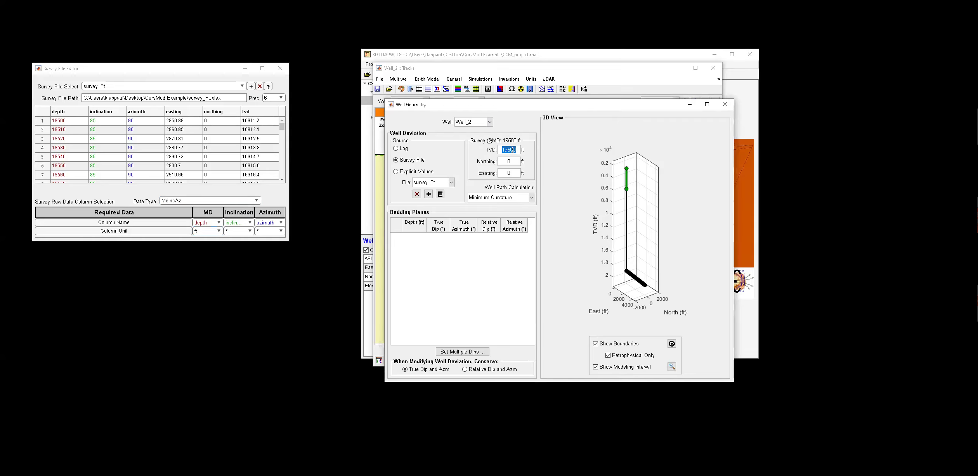
{"action": "type", "text": "16893.46"}
{"action": "key", "text": "Return"}
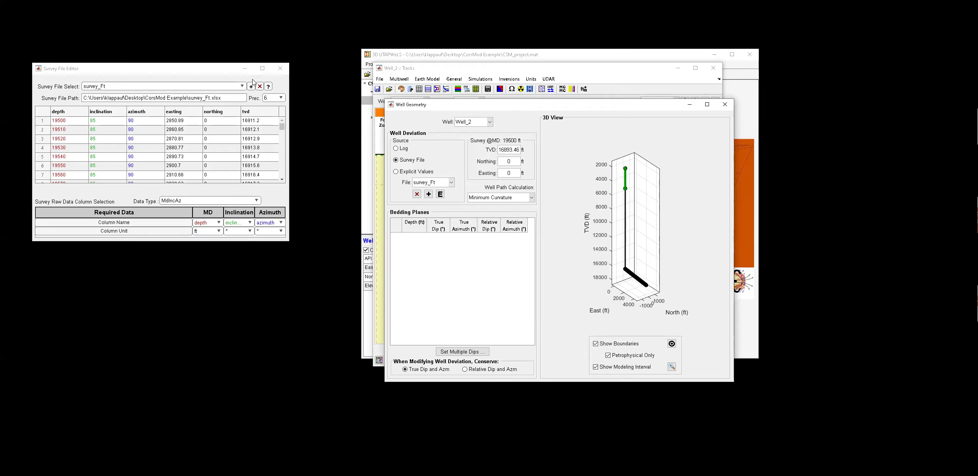
{"action": "left_click", "coordinate": [280, 69]}
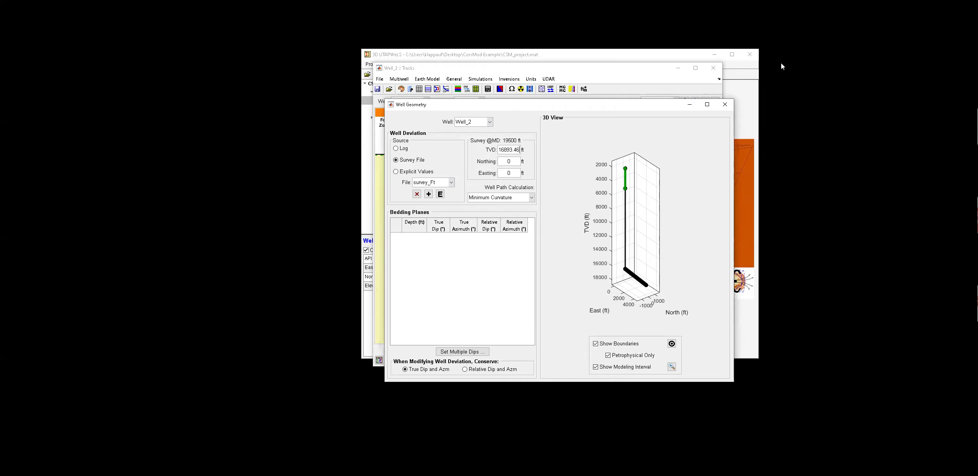
{"action": "left_click", "coordinate": [725, 106]}
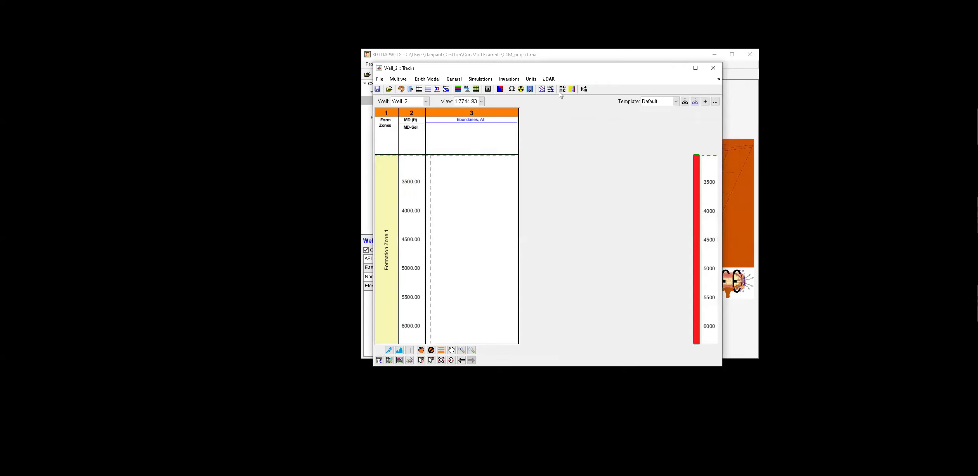
Open the UDAR Coarse Model Editor for Well_2 and enlarge its window.
{"action": "left_click", "coordinate": [549, 80]}
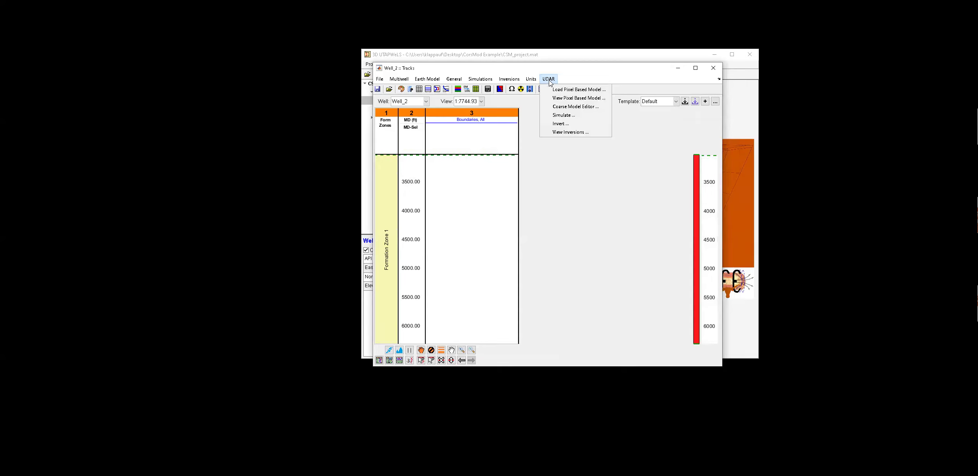
{"action": "left_click", "coordinate": [571, 107]}
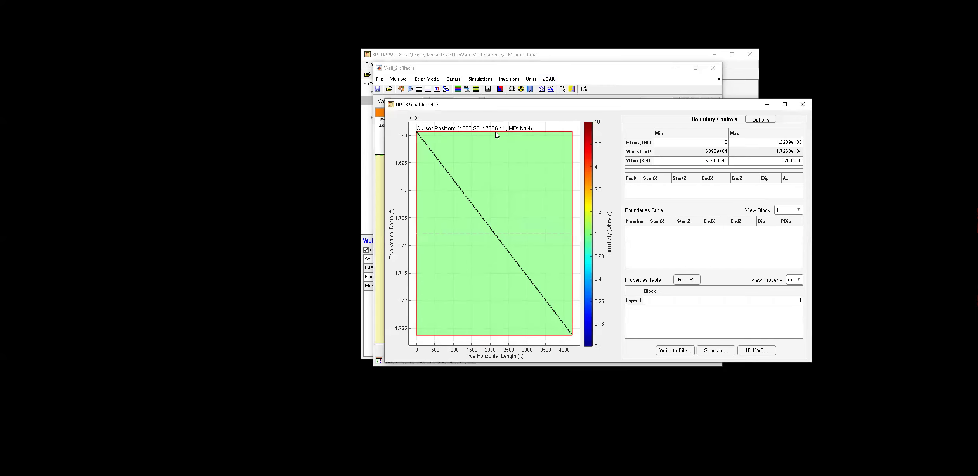
{"action": "left_click_drag", "start_coordinate": [473, 104], "coordinate": [551, 117]}
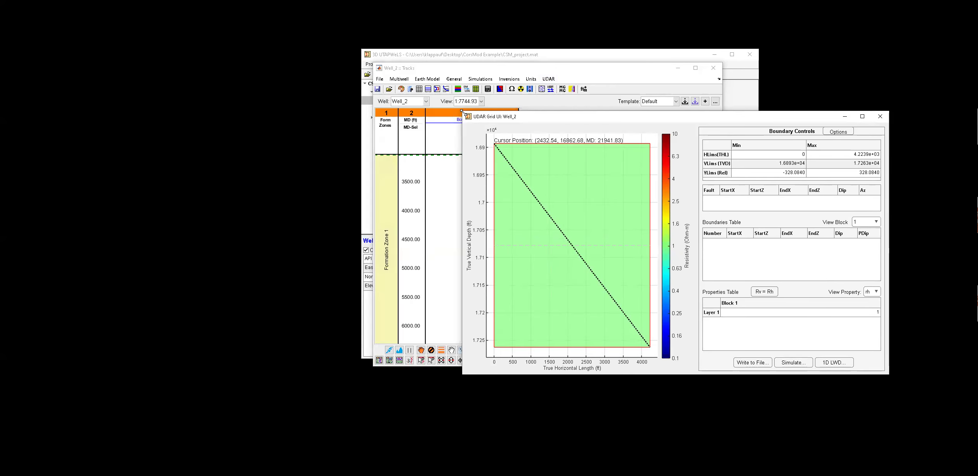
{"action": "left_click_drag", "start_coordinate": [190, 101], "coordinate": [144, 72]}
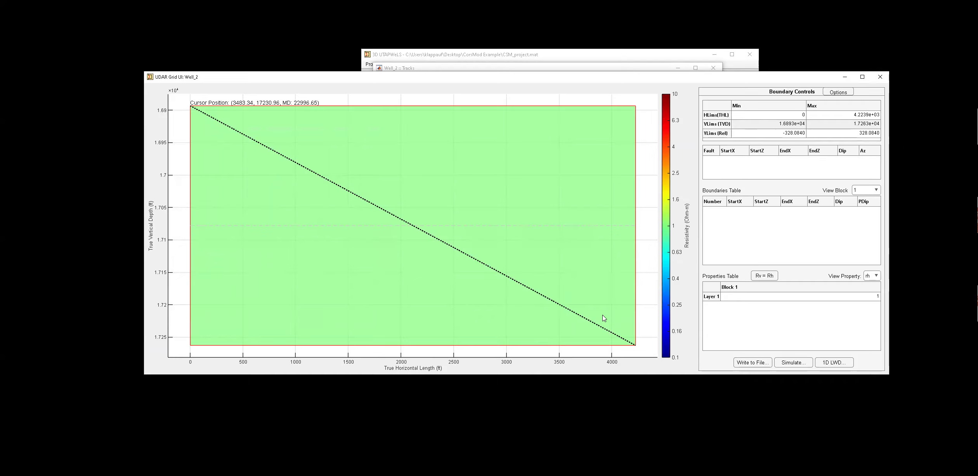
Set the maximum TVD limit to 1.7300e+04 ft.
{"action": "left_click", "coordinate": [850, 126]}
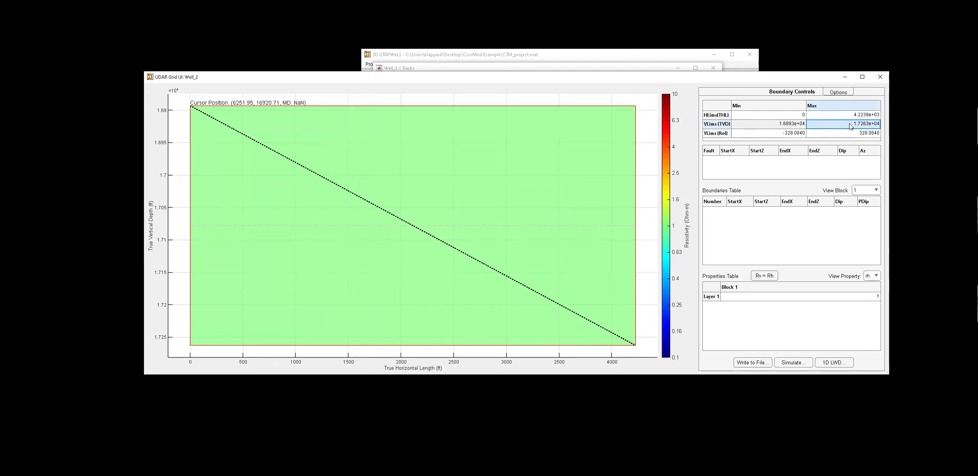
{"action": "type", "text": "1"}
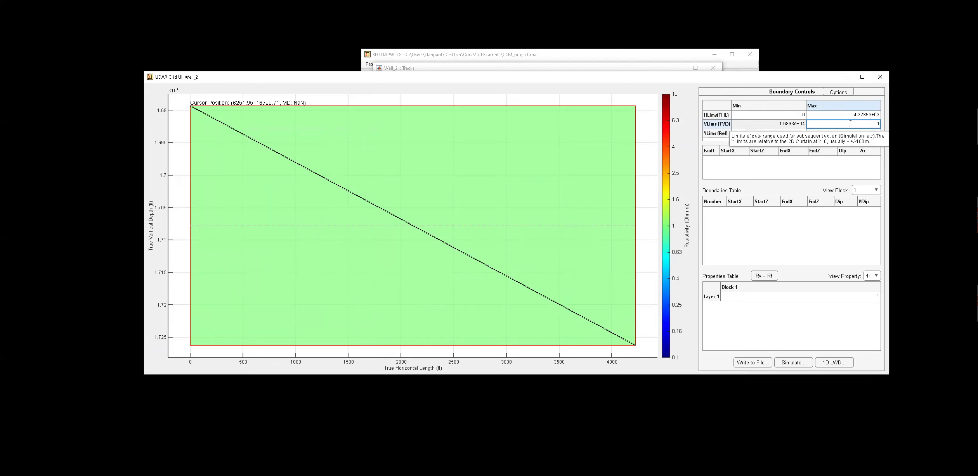
{"action": "type", "text": ".7300"}
{"action": "left_click", "coordinate": [789, 118]}
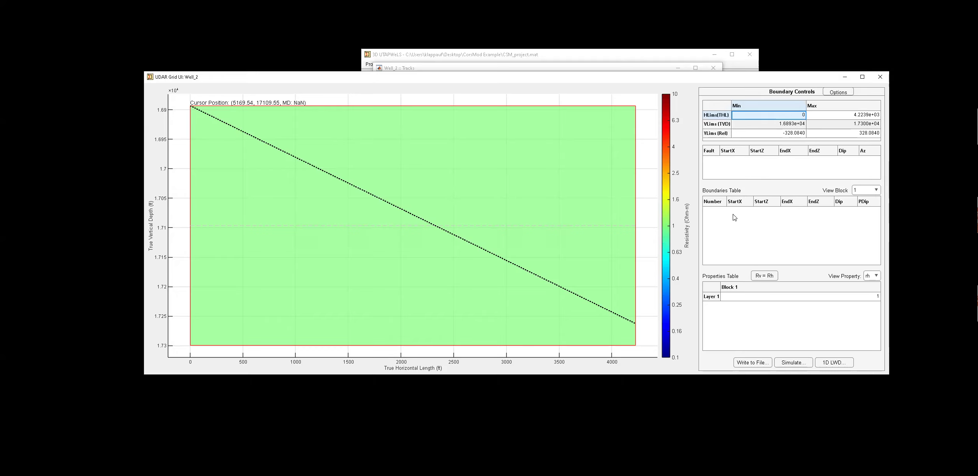
Add a horizontal layer boundary at about 17000 ft TVD across the whole section.
{"action": "right_click", "coordinate": [199, 170]}
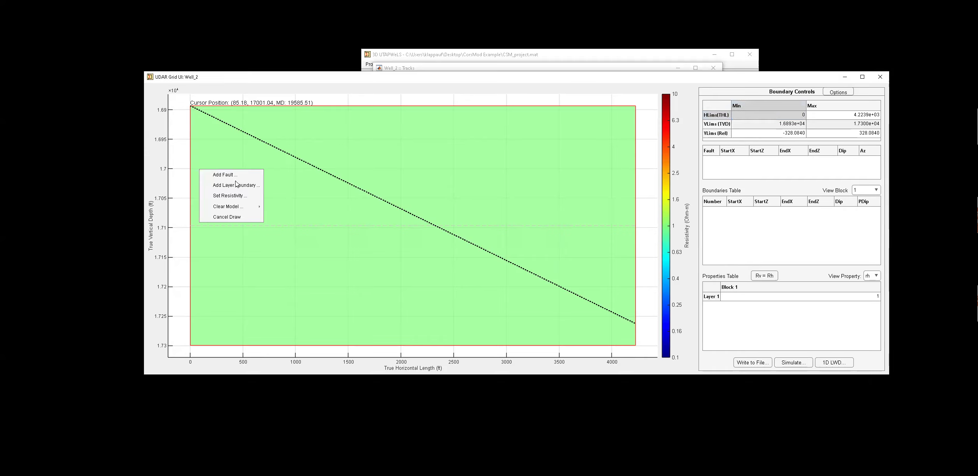
{"action": "left_click", "coordinate": [240, 187]}
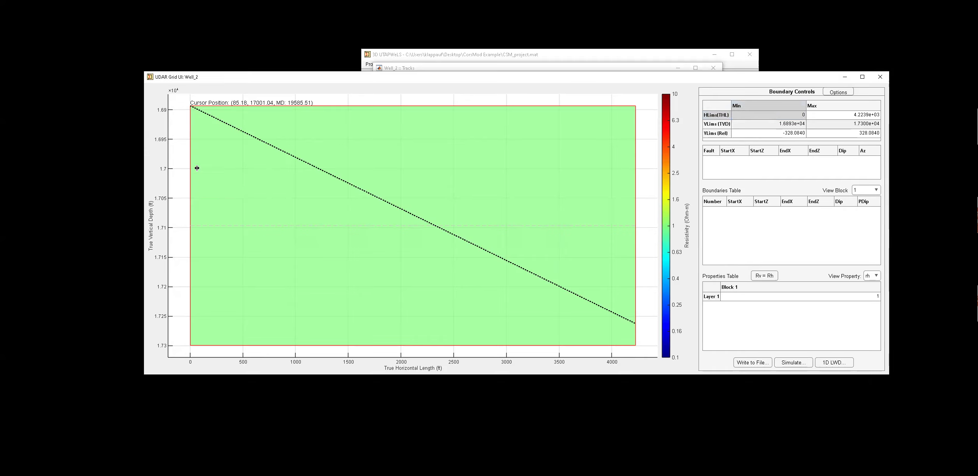
{"action": "left_click", "coordinate": [619, 168]}
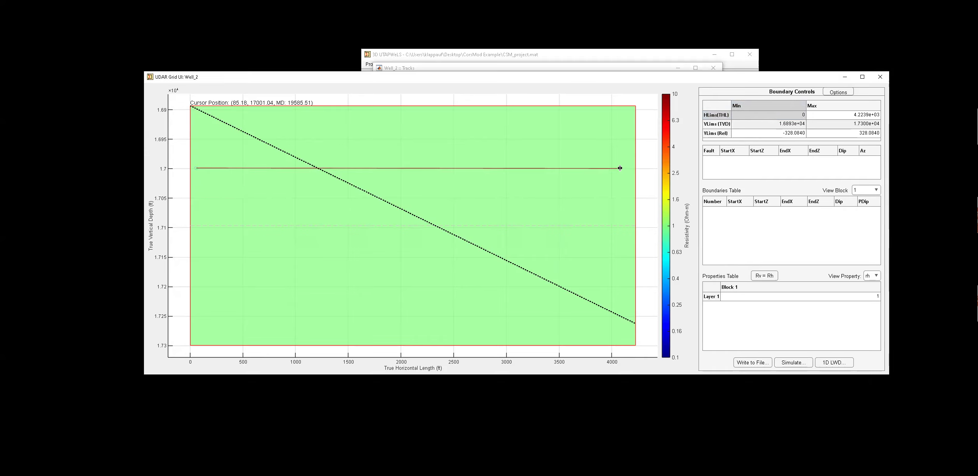
Add a second layer boundary at about 17060 ft TVD across the section.
{"action": "right_click", "coordinate": [196, 204]}
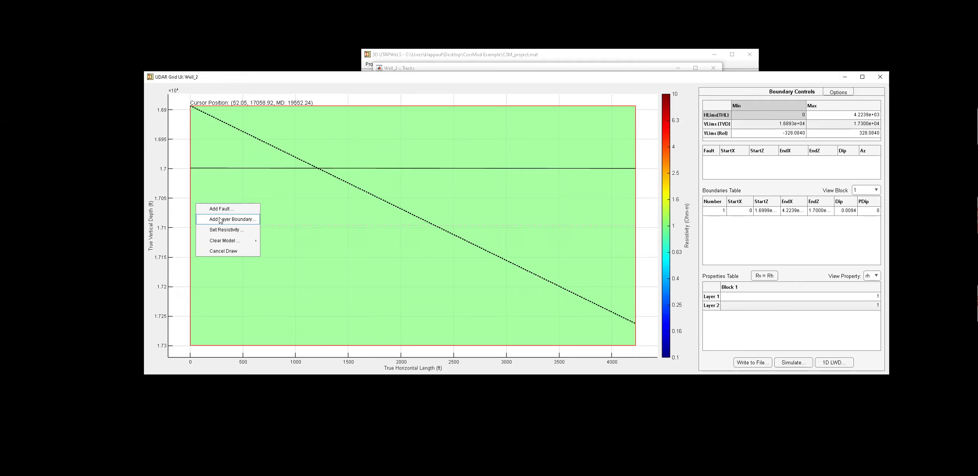
{"action": "left_click", "coordinate": [206, 216]}
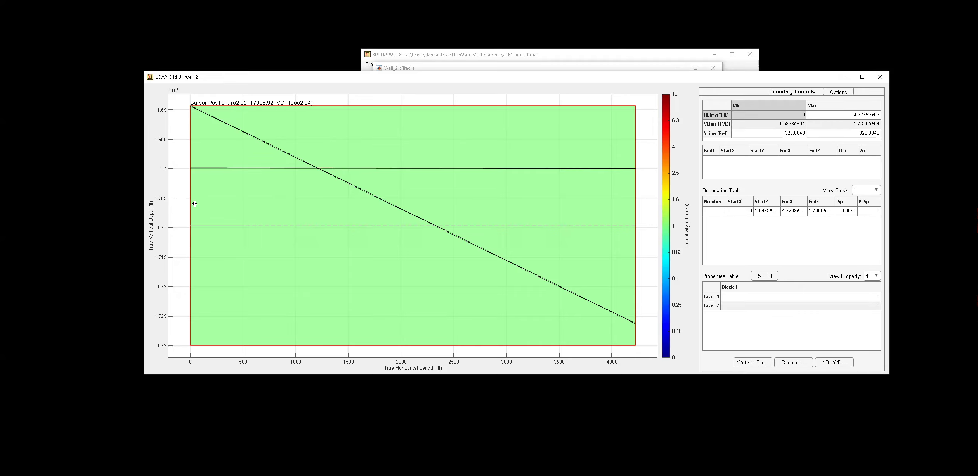
{"action": "left_click", "coordinate": [624, 207]}
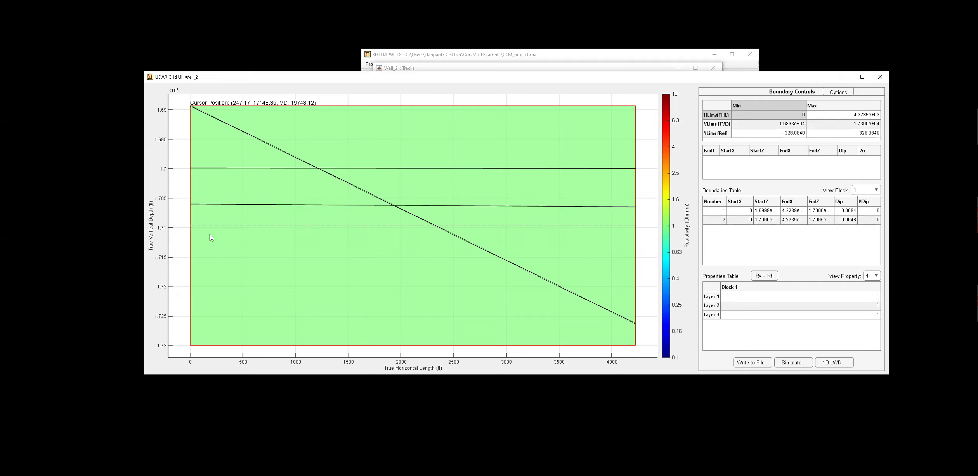
Add a third layer boundary at about 17073 ft TVD across the section.
{"action": "right_click", "coordinate": [195, 212]}
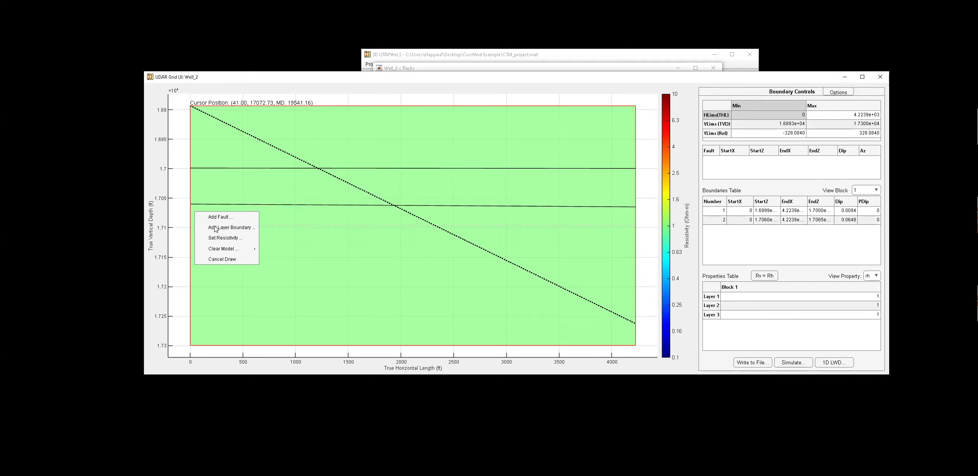
{"action": "left_click", "coordinate": [201, 224]}
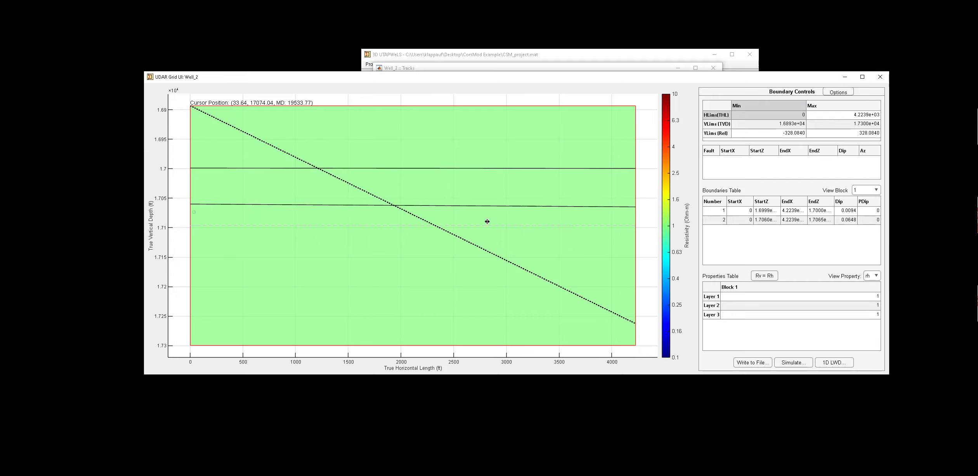
{"action": "left_click", "coordinate": [623, 215]}
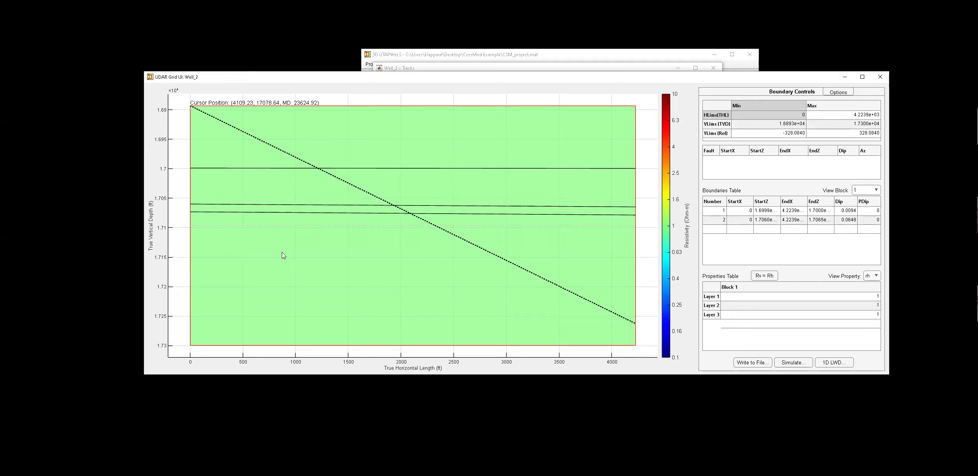
Add a fourth layer boundary at about 17103 ft TVD across the section.
{"action": "right_click", "coordinate": [197, 229]}
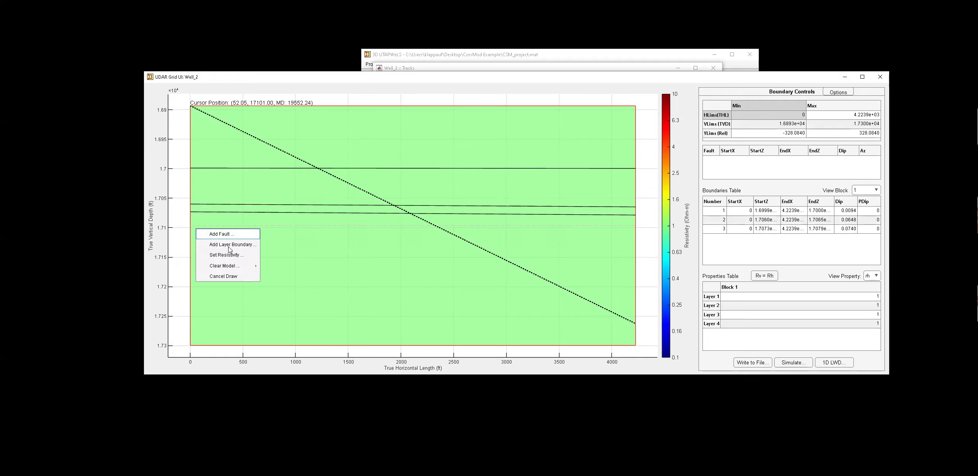
{"action": "left_click", "coordinate": [229, 246]}
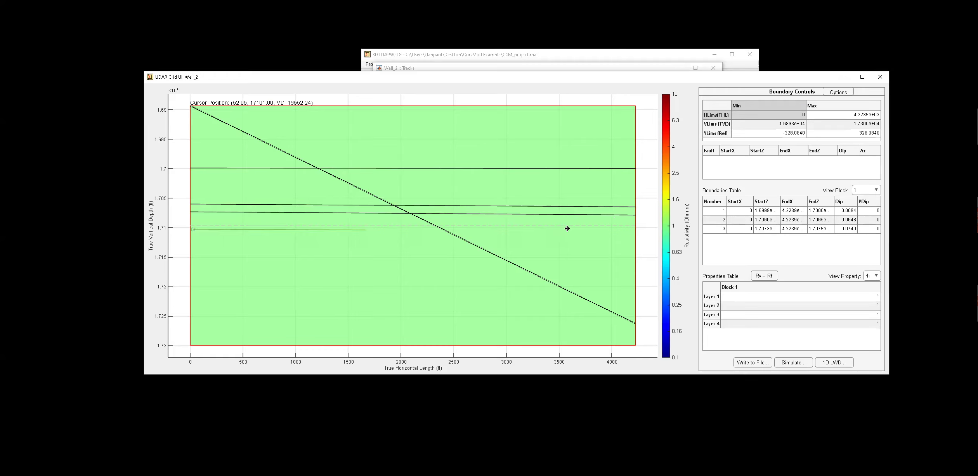
{"action": "left_click", "coordinate": [630, 231]}
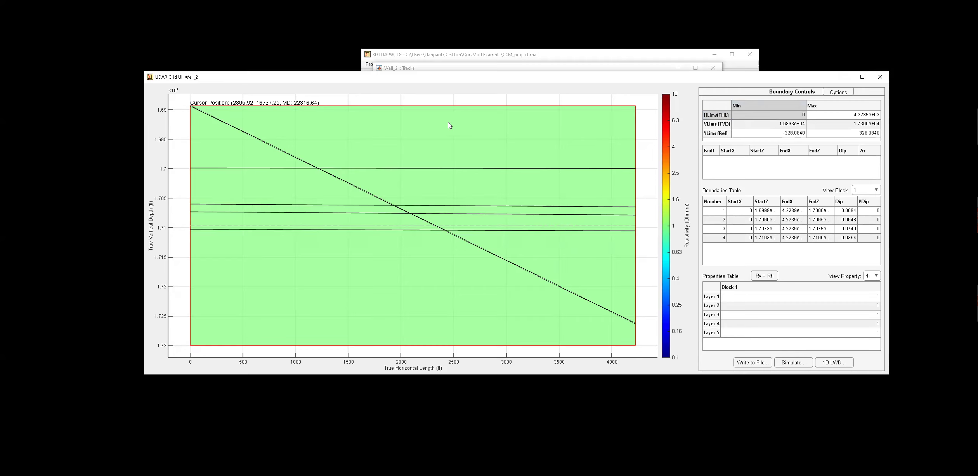
Add a near-vertical fault at about 2850 ft horizontal length spanning the full depth range.
{"action": "right_click", "coordinate": [497, 114]}
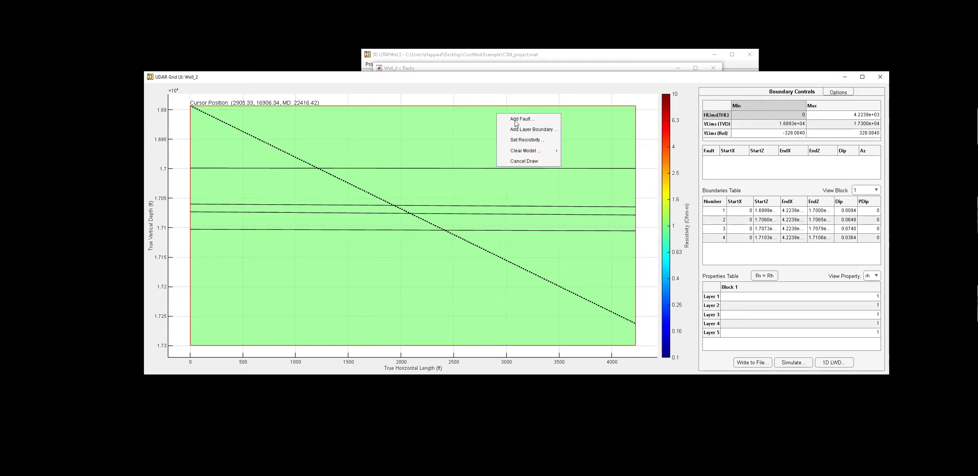
{"action": "left_click", "coordinate": [516, 120]}
{"action": "left_click_drag", "start_coordinate": [490, 113], "coordinate": [494, 341]}
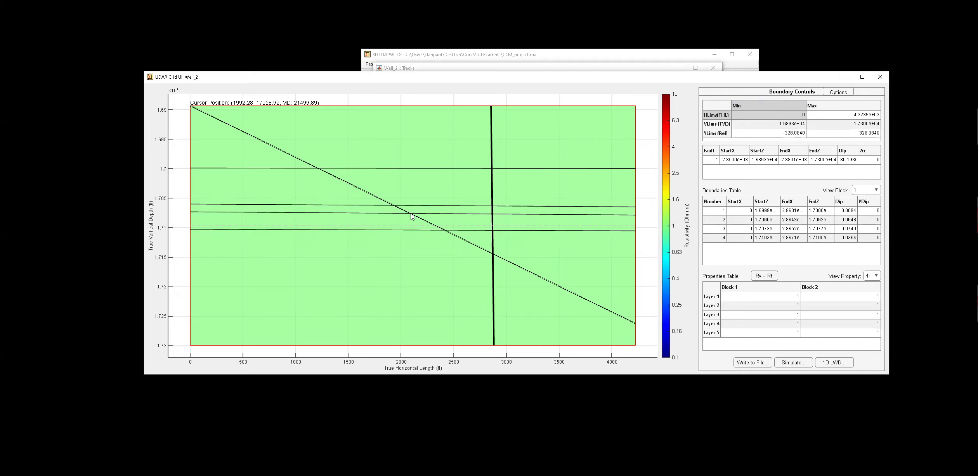
Add an inclined fault from about 1910 ft at the top to about 2190 ft at the bottom.
{"action": "right_click", "coordinate": [395, 112]}
{"action": "left_click", "coordinate": [419, 116]}
{"action": "left_click", "coordinate": [422, 341]}
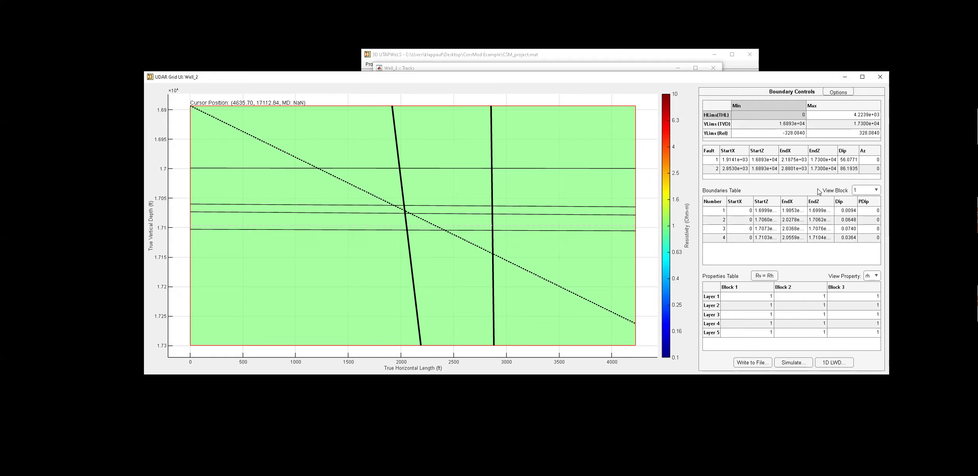
Set the dip of the fault near 2850 ft to 90.
{"action": "left_click", "coordinate": [844, 170]}
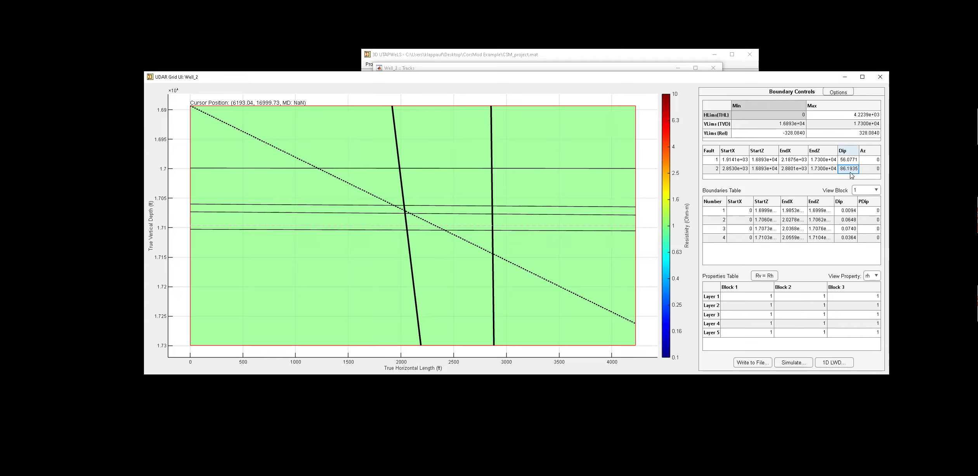
{"action": "type", "text": "90"}
{"action": "key", "text": "Return"}
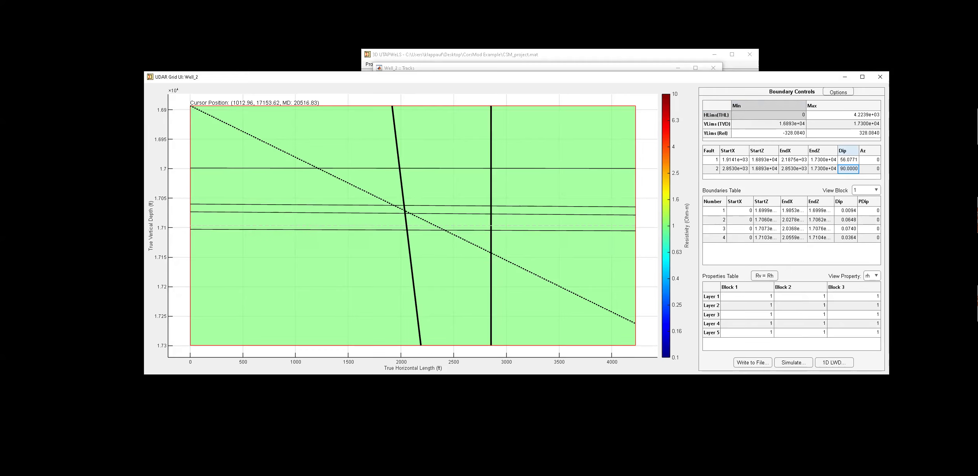
Copy the 2817.95 value from the benchmark slide, set the vertical fault's start X to it and its dip to 90.
{"action": "left_click_drag", "start_coordinate": [0, 186], "coordinate": [467, 87]}
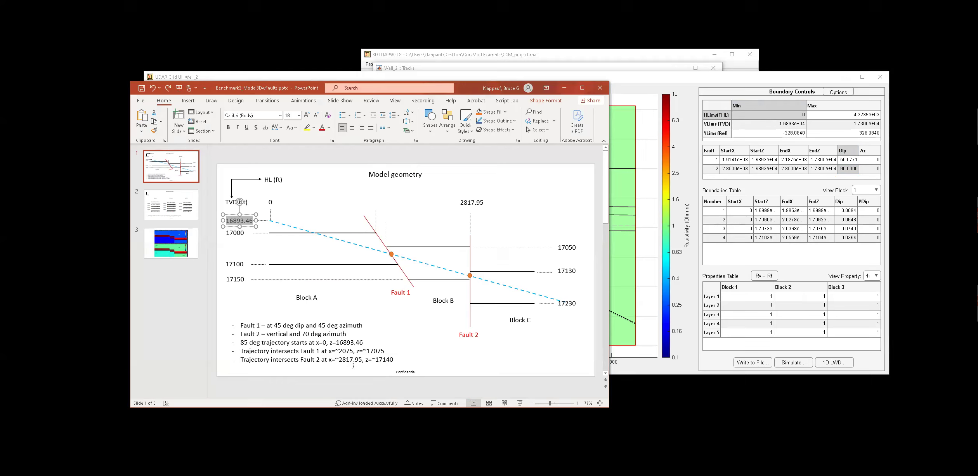
{"action": "double_click", "coordinate": [350, 360]}
{"action": "key", "text": "ctrl+c"}
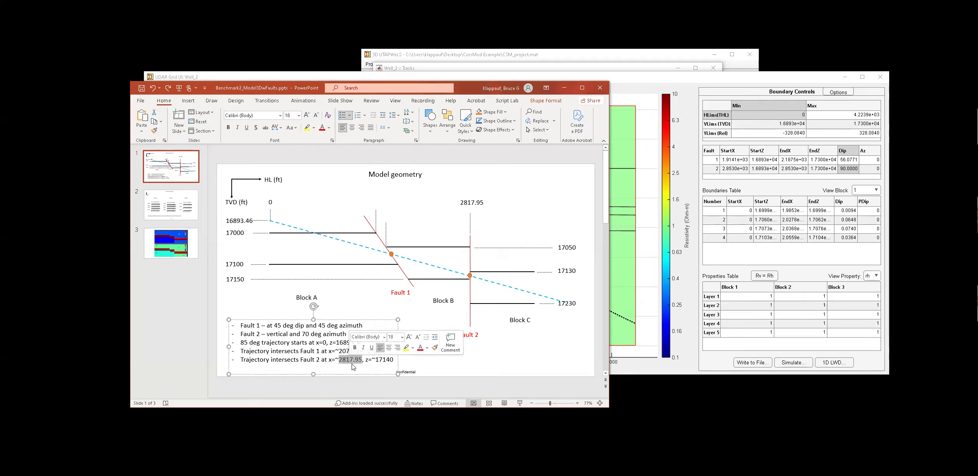
{"action": "left_click_drag", "start_coordinate": [438, 93], "coordinate": [0, 132]}
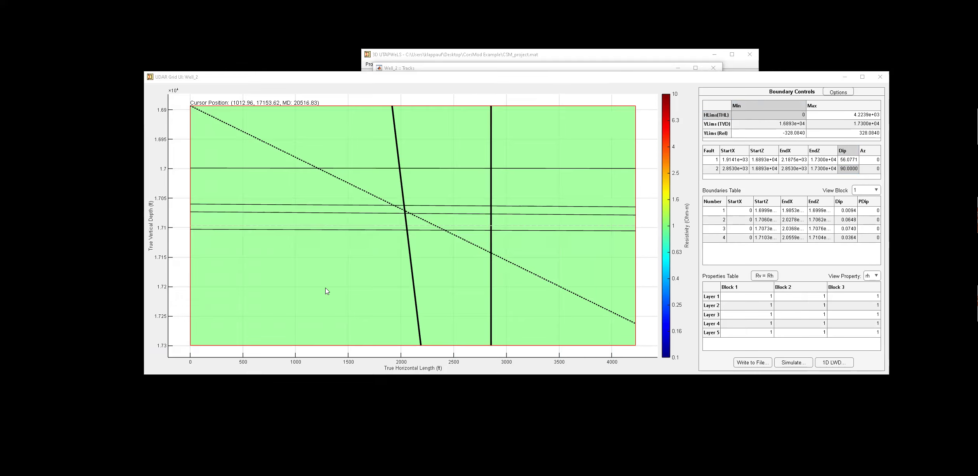
{"action": "left_click", "coordinate": [728, 170]}
{"action": "key", "text": "ctrl+v"}
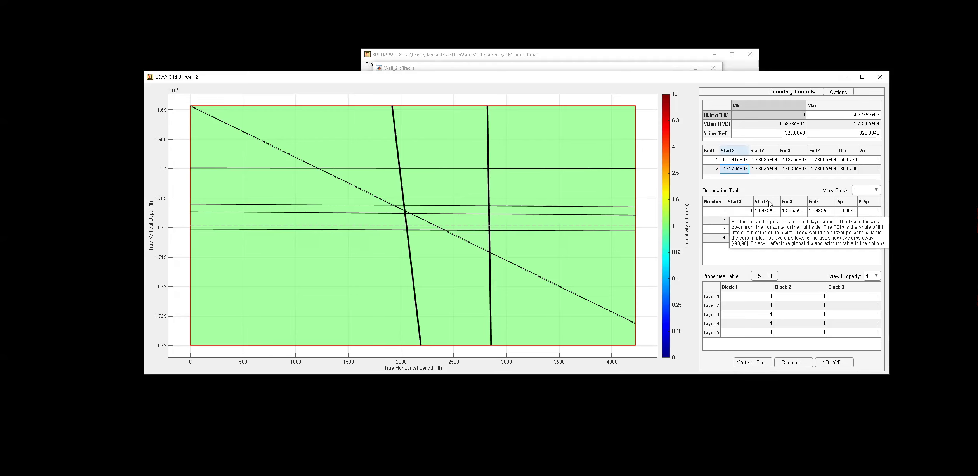
{"action": "left_click", "coordinate": [853, 170]}
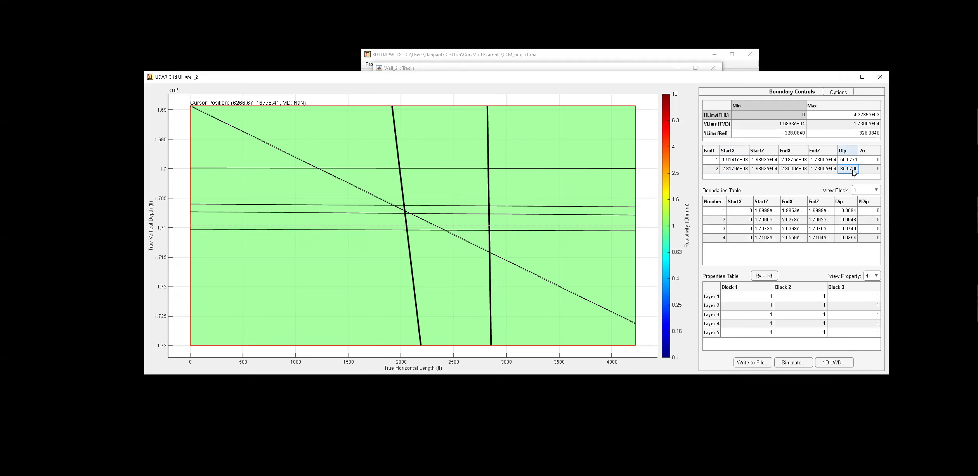
{"action": "type", "text": "90"}
{"action": "key", "text": "Return"}
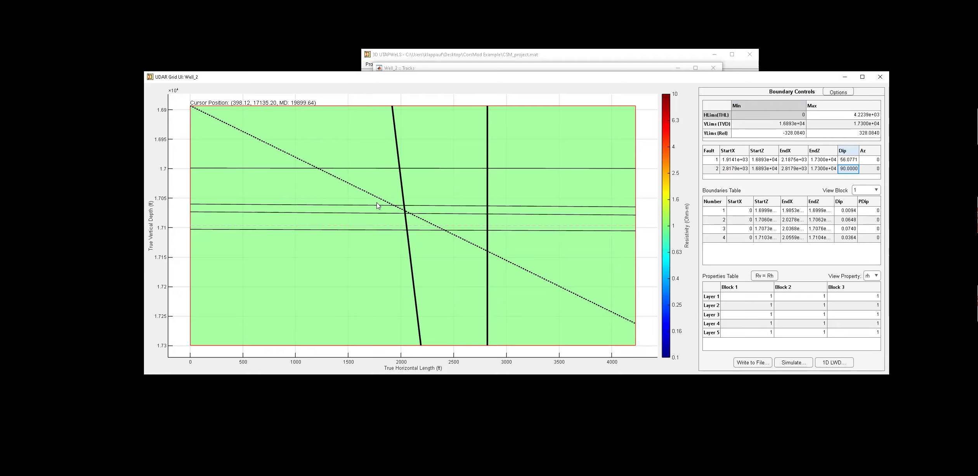
Move the inclined fault so it crosses the trajectory at about 2077 ft, 17075 ft TVD.
{"action": "left_click", "coordinate": [403, 196]}
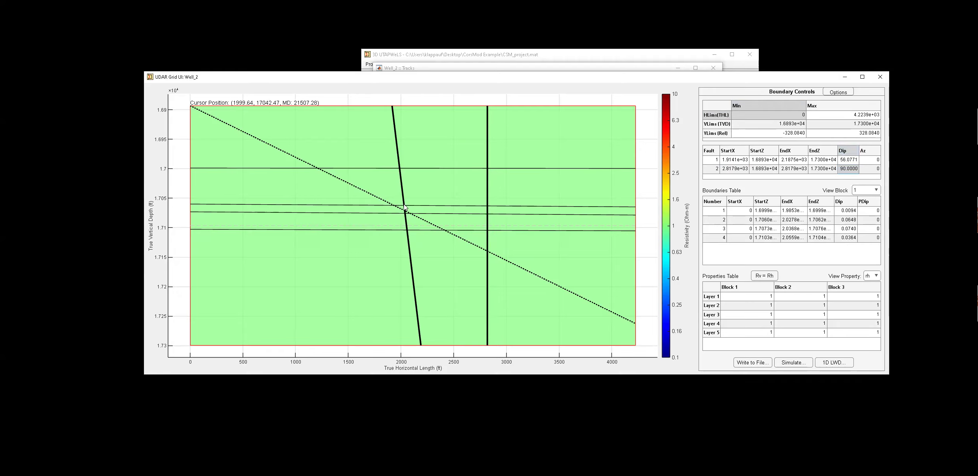
{"action": "left_click_drag", "start_coordinate": [406, 226], "coordinate": [409, 214]}
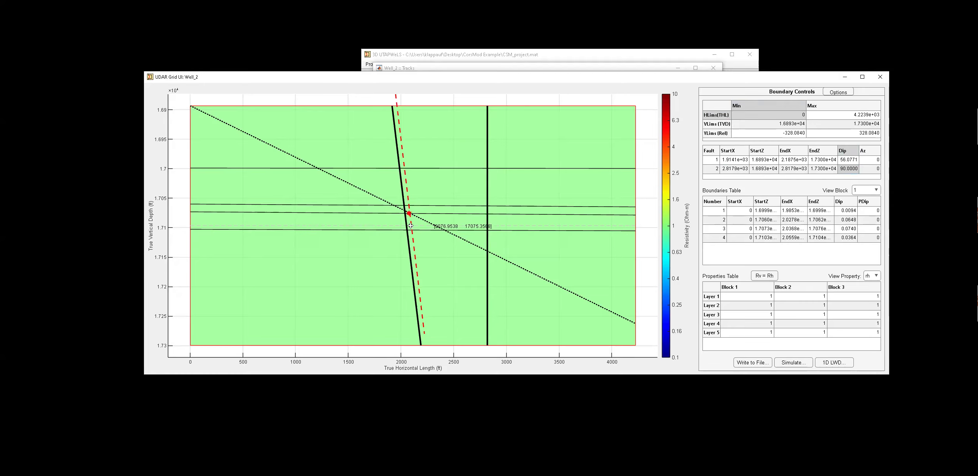
{"action": "left_click_drag", "start_coordinate": [437, 266], "coordinate": [437, 266]}
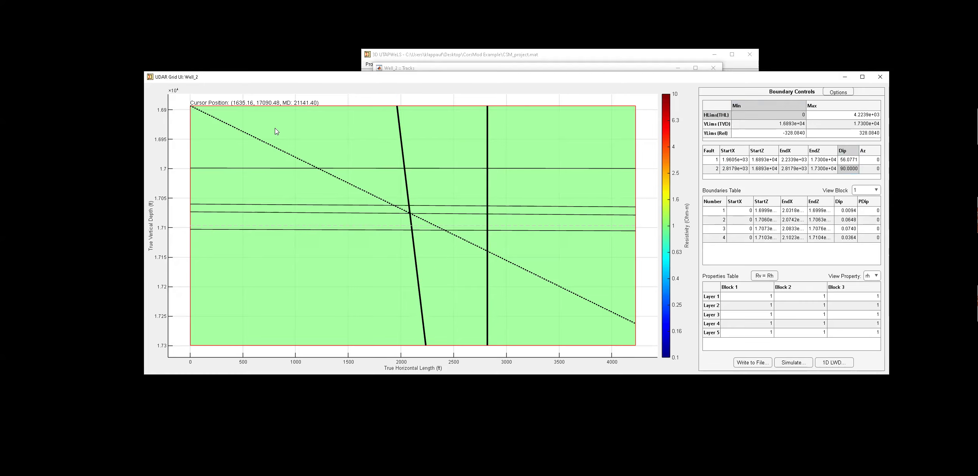
Turn on Show Path Intersections in the options and move the trajectory intersections table beside the plot.
{"action": "left_click", "coordinate": [838, 93]}
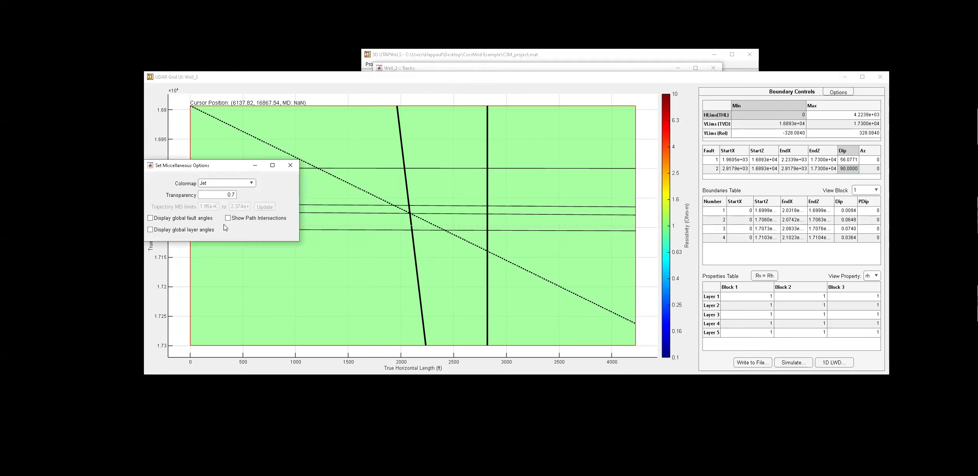
{"action": "left_click", "coordinate": [227, 219]}
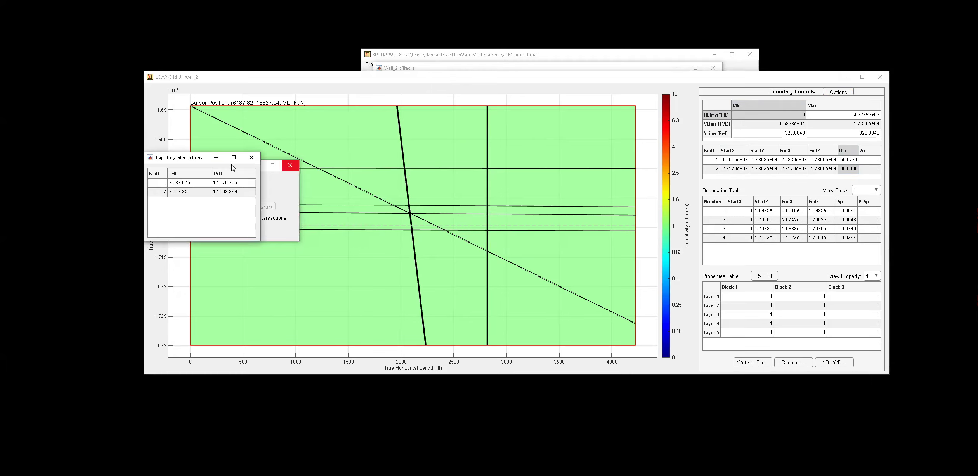
{"action": "left_click_drag", "start_coordinate": [187, 162], "coordinate": [53, 167]}
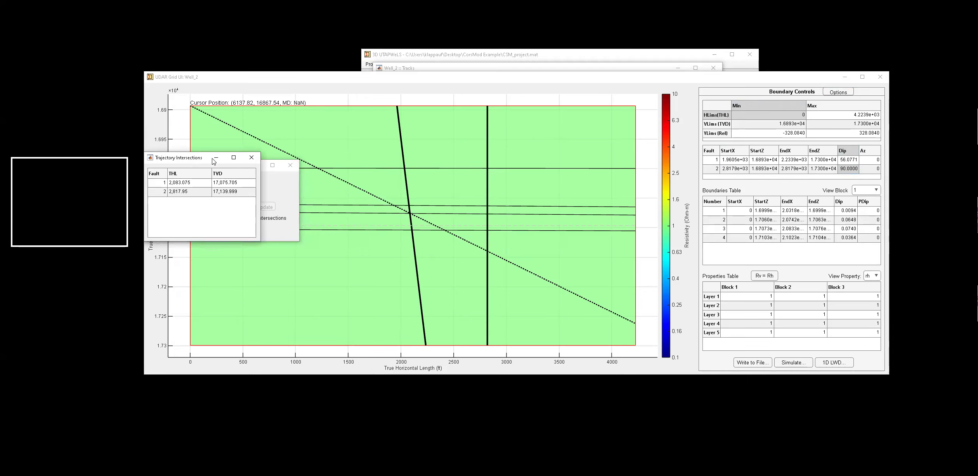
{"action": "left_click", "coordinate": [291, 167]}
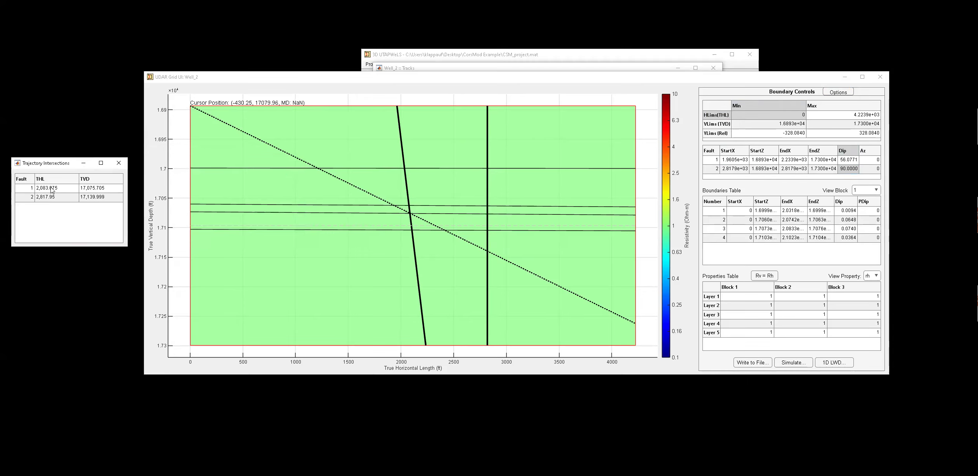
Set the inclined fault's start X to 1893.4 ft and its dip to 45.
{"action": "left_click", "coordinate": [730, 163]}
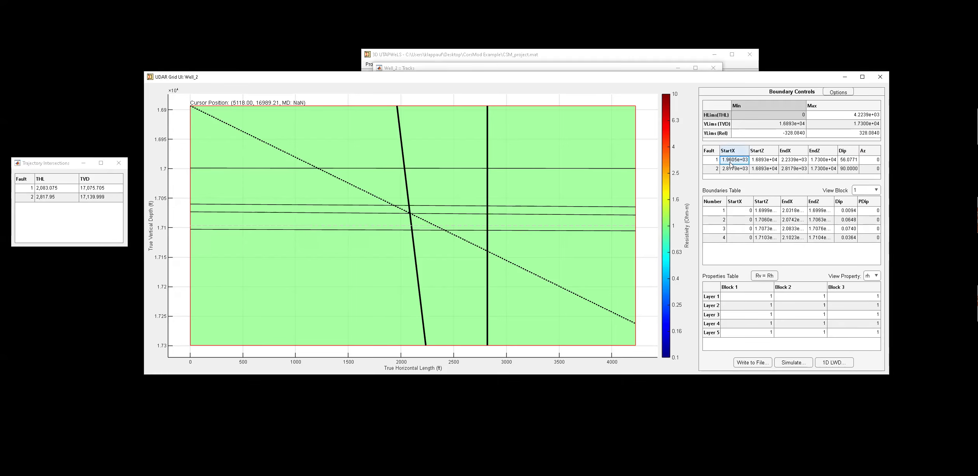
{"action": "type", "text": "18"}
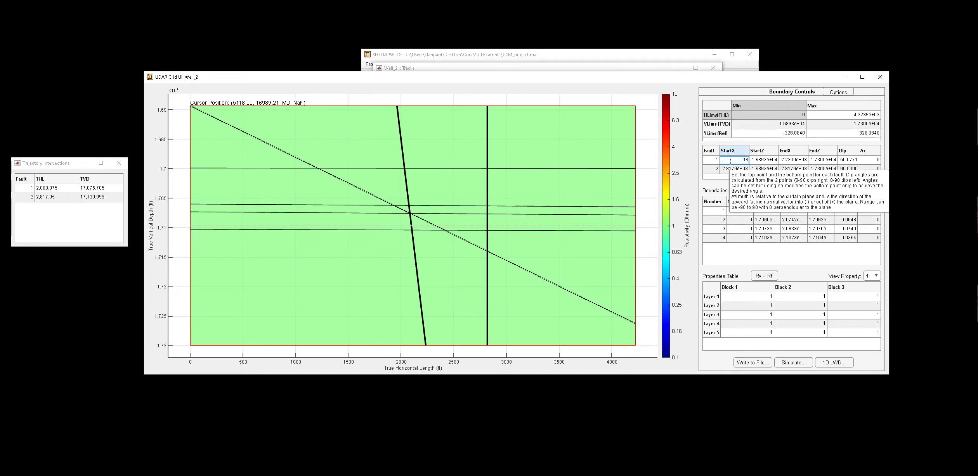
{"action": "type", "text": "93.4"}
{"action": "key", "text": "Return"}
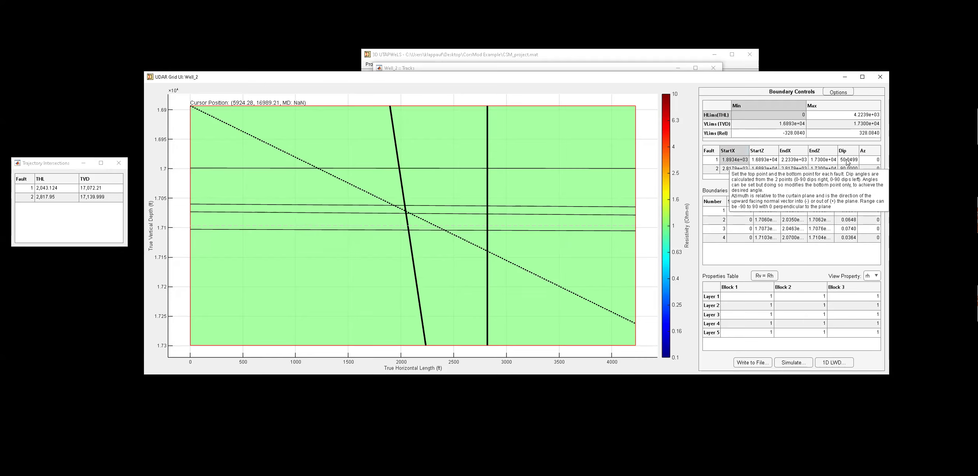
{"action": "left_click", "coordinate": [846, 159]}
{"action": "type", "text": "452"}
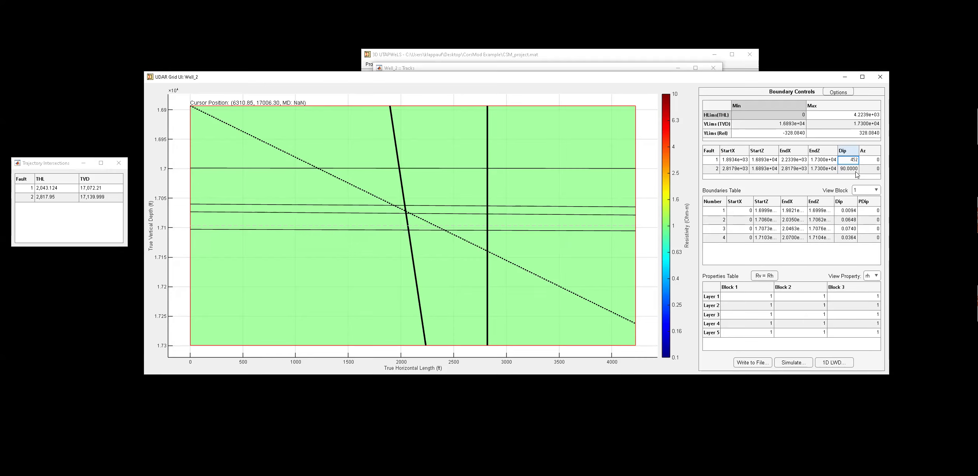
{"action": "key", "text": "BackSpace"}
{"action": "key", "text": "Return"}
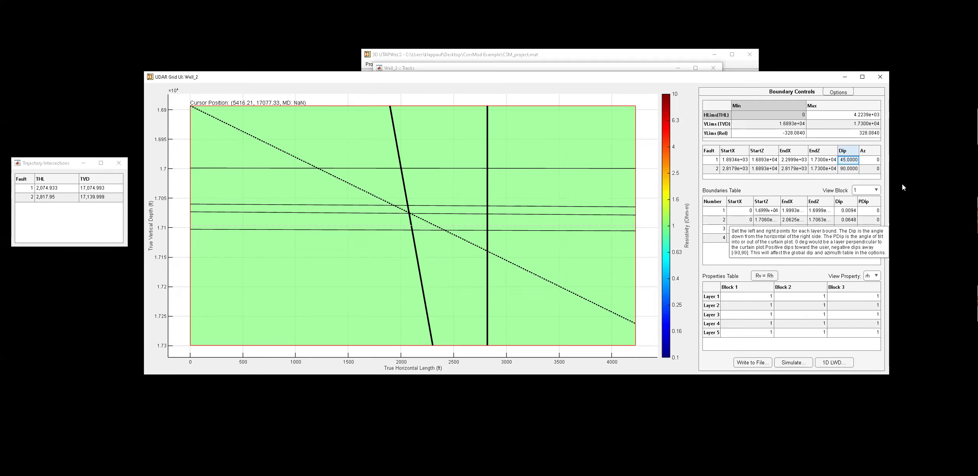
Set block 1's first two boundary start depths to 17000 and 17060 ft.
{"action": "left_click", "coordinate": [867, 191]}
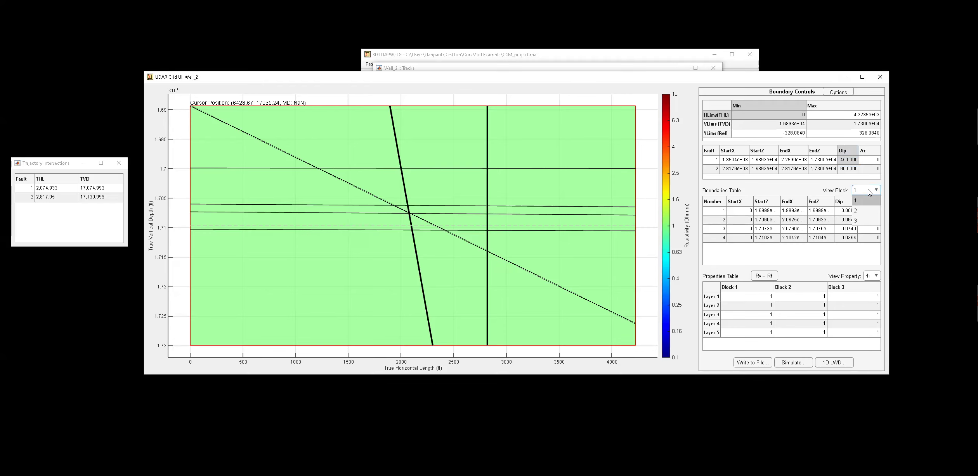
{"action": "left_click", "coordinate": [869, 193]}
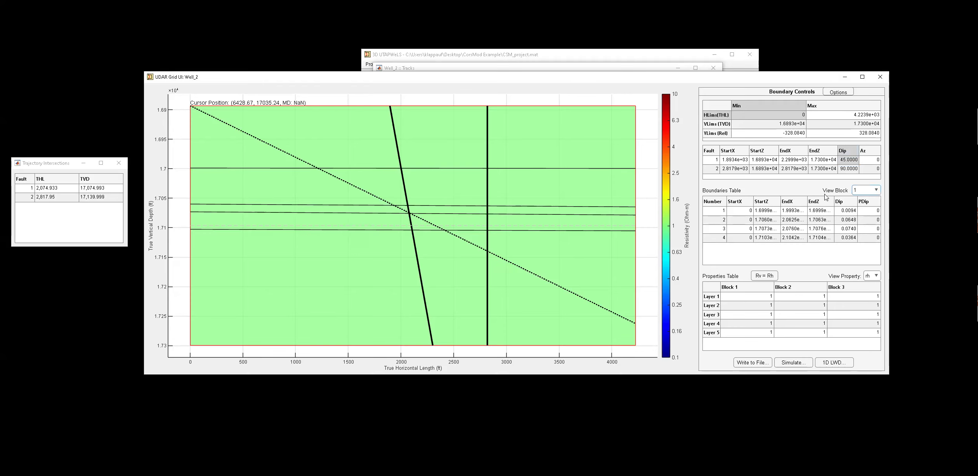
{"action": "left_click", "coordinate": [762, 212]}
{"action": "type", "text": "17"}
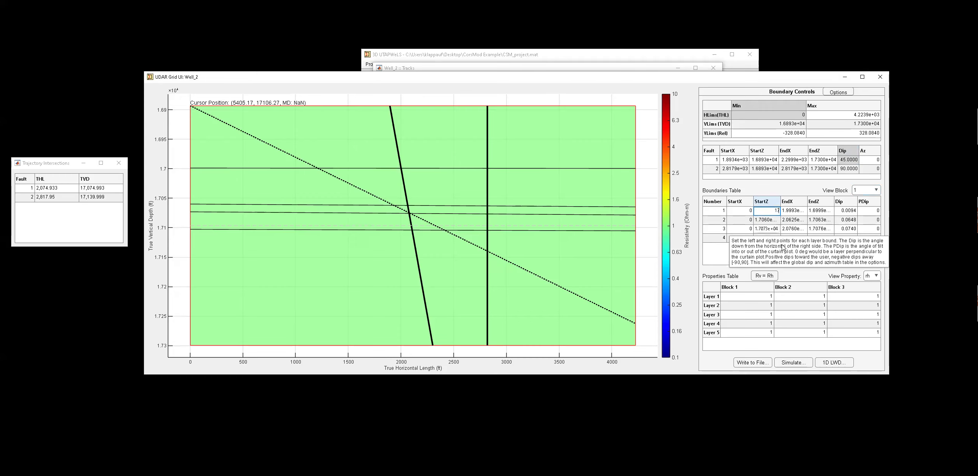
{"action": "type", "text": "000"}
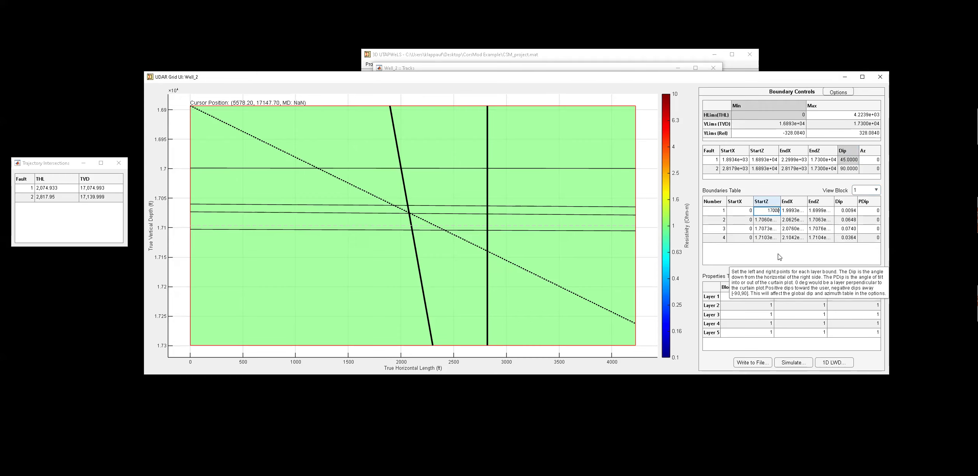
{"action": "key", "text": "Return"}
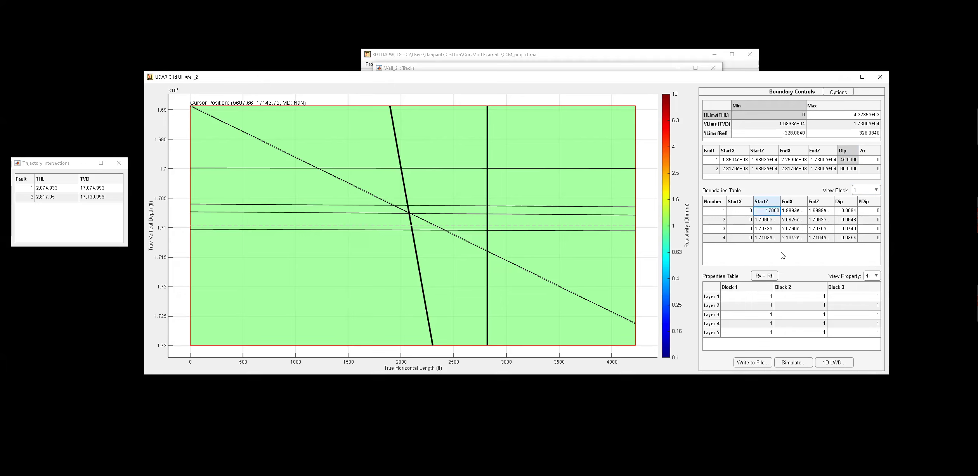
{"action": "double_click", "coordinate": [766, 220]}
{"action": "type", "text": "17060"}
{"action": "key", "text": "Return"}
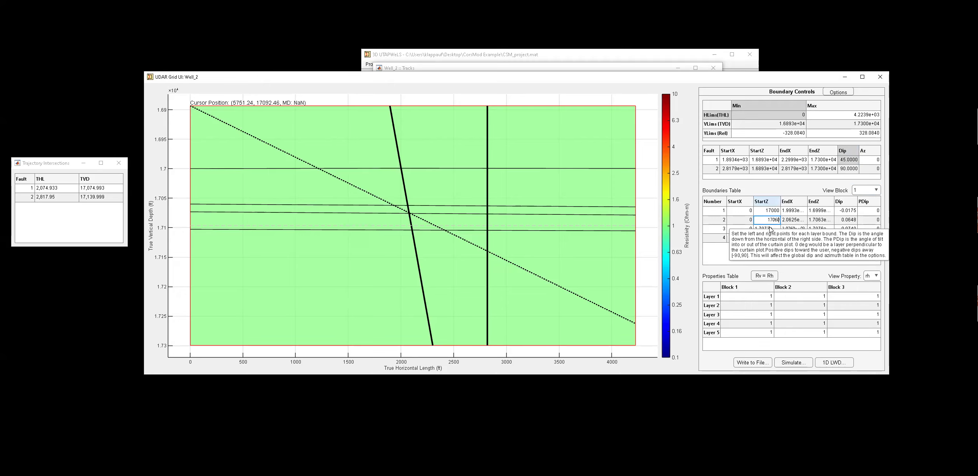
Set block 1's third and fourth boundary start depths to 17070 and 17100 ft.
{"action": "double_click", "coordinate": [769, 229]}
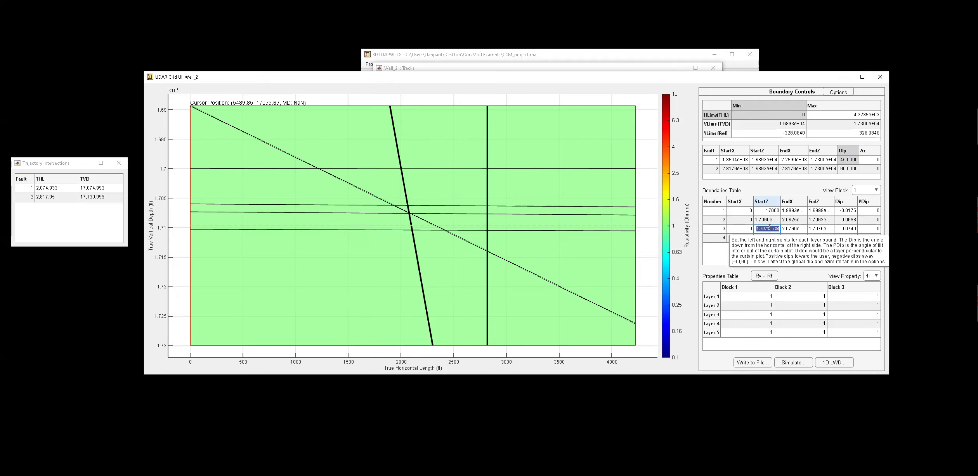
{"action": "type", "text": "17070"}
{"action": "left_click", "coordinate": [769, 238]}
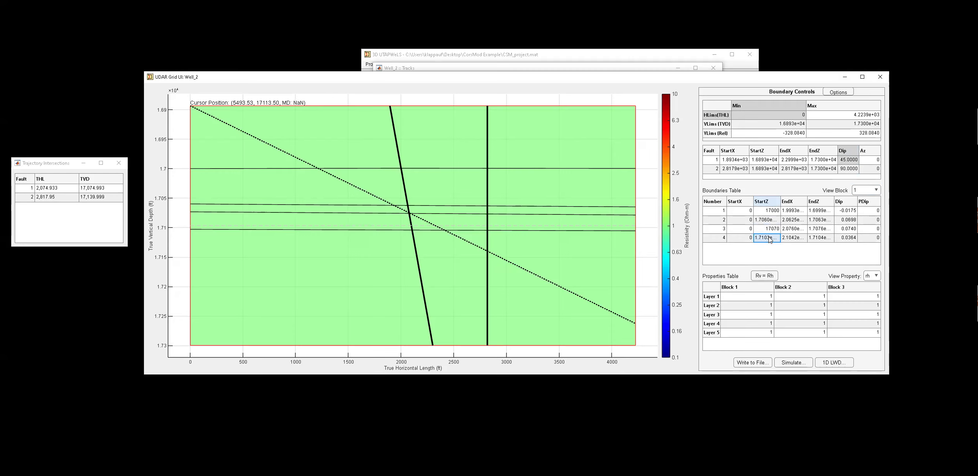
{"action": "double_click", "coordinate": [769, 239]}
{"action": "type", "text": "1.7"}
{"action": "type", "text": "100"}
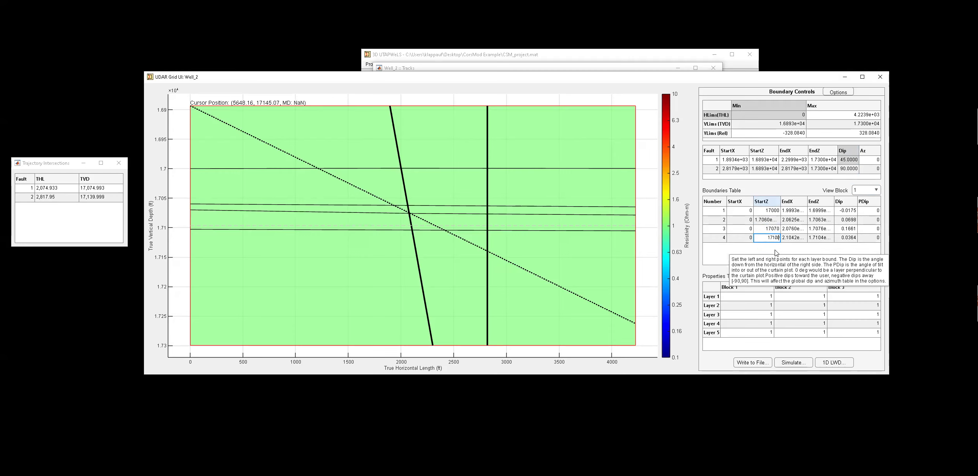
{"action": "key", "text": "Return"}
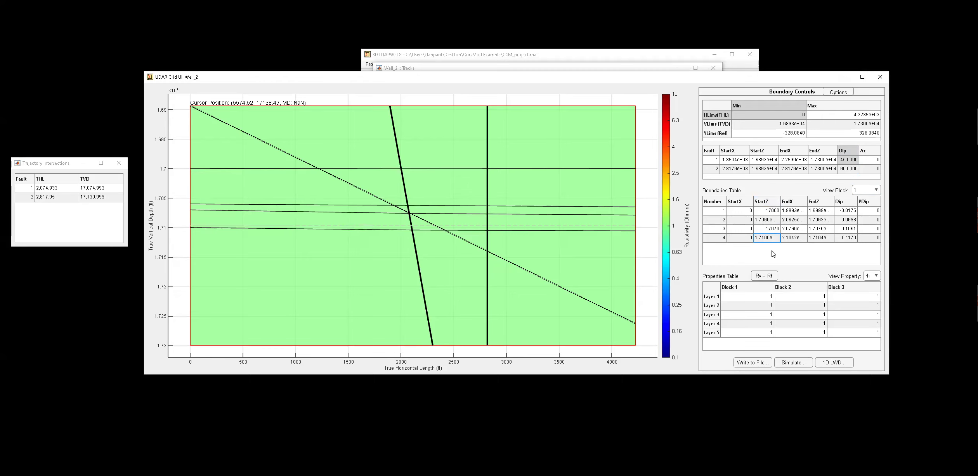
Set the dip of all four block 1 boundaries to 0.
{"action": "left_click", "coordinate": [849, 213]}
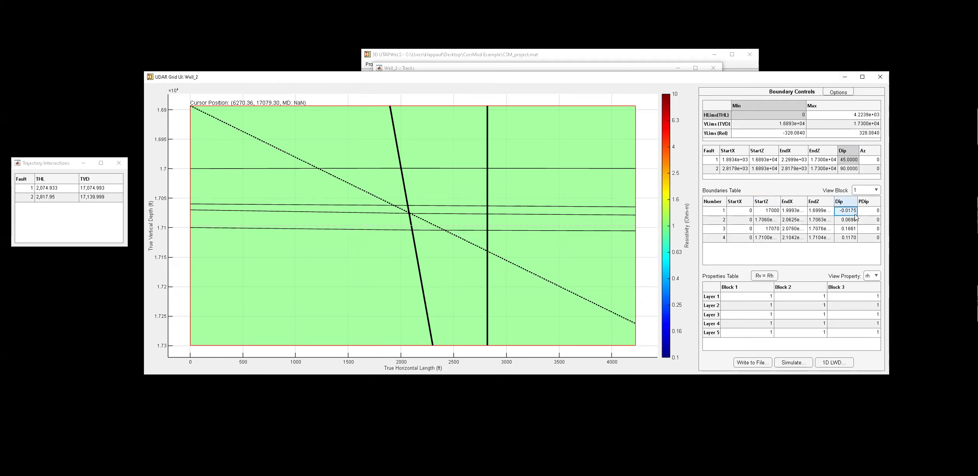
{"action": "type", "text": "0"}
{"action": "key", "text": "Return"}
{"action": "type", "text": "0"}
{"action": "key", "text": "Return"}
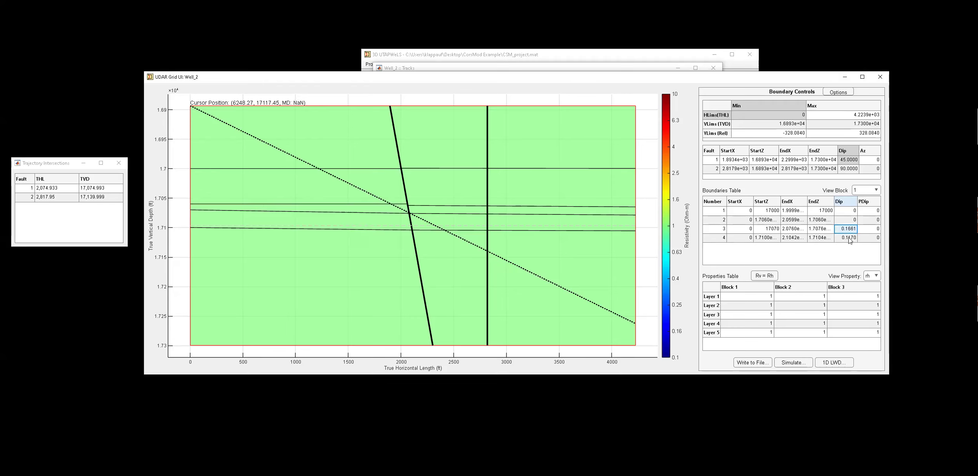
{"action": "type", "text": "0"}
{"action": "key", "text": "Return"}
{"action": "type", "text": "0"}
{"action": "key", "text": "Return"}
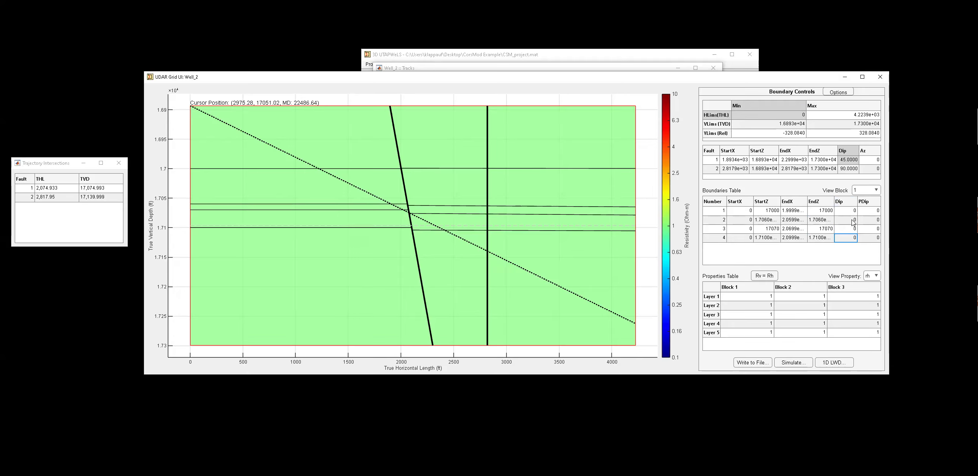
Switch to block 2 and drag its top boundary down to about 17050 ft TVD.
{"action": "left_click", "coordinate": [863, 191]}
{"action": "left_click", "coordinate": [862, 212]}
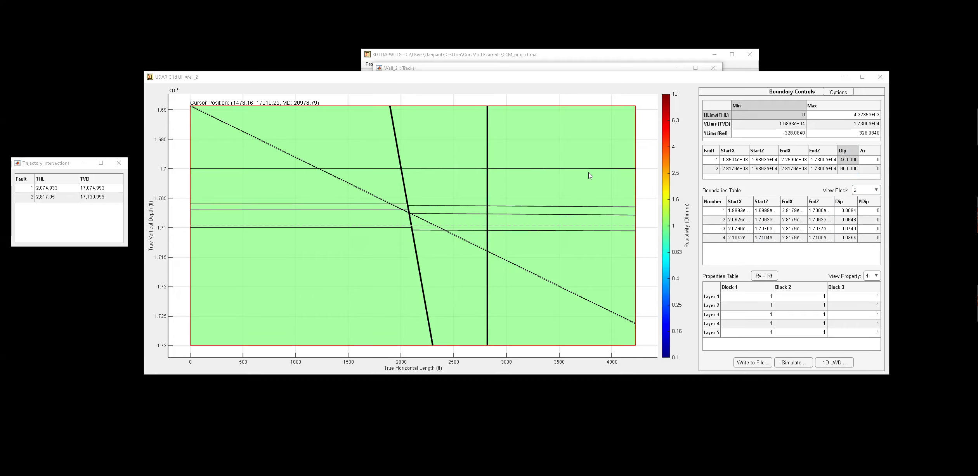
{"action": "left_click", "coordinate": [444, 169]}
{"action": "left_click_drag", "start_coordinate": [444, 169], "coordinate": [449, 199]}
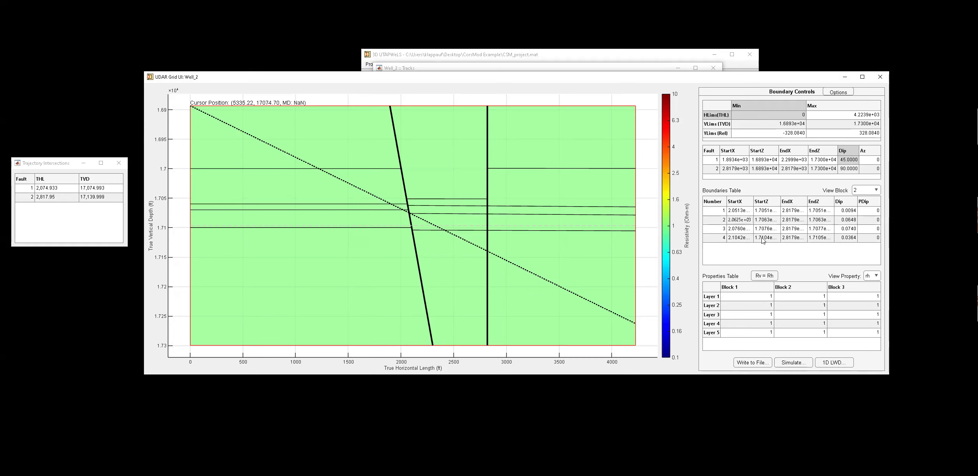
Set block 2's first boundary start depth to 17050 ft.
{"action": "left_click", "coordinate": [763, 212]}
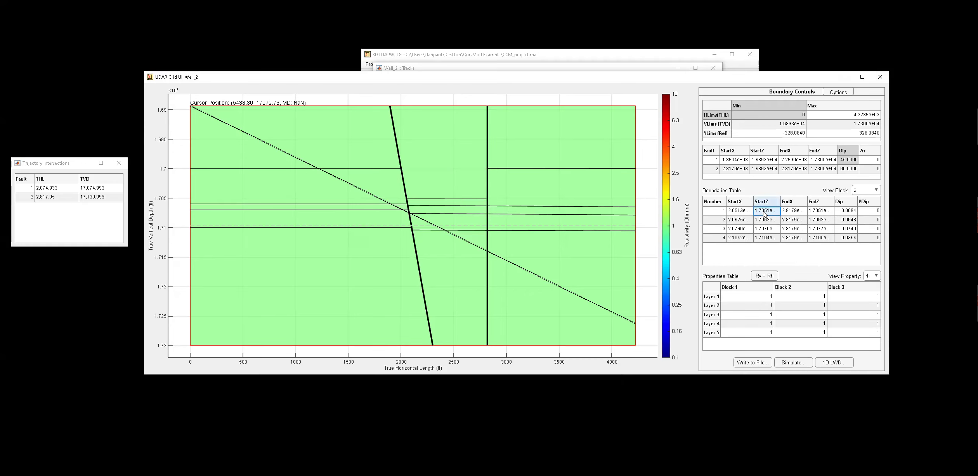
{"action": "type", "text": "17"}
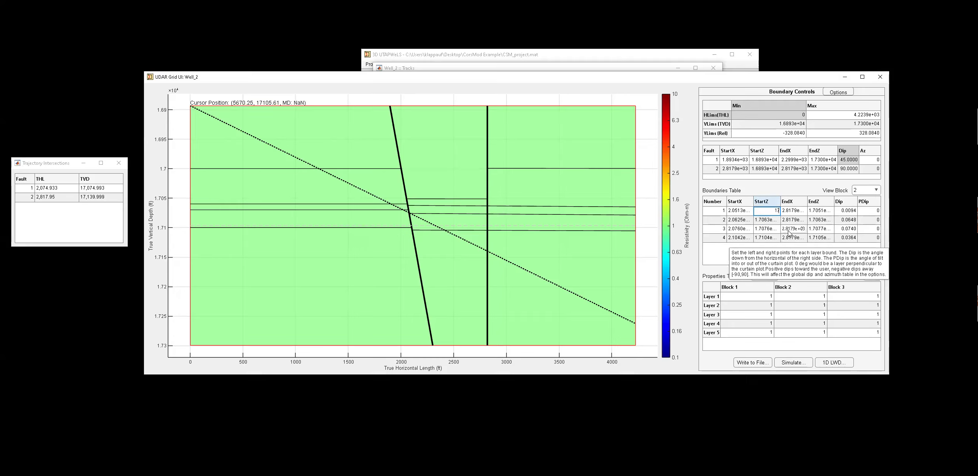
{"action": "type", "text": "050"}
{"action": "key", "text": "Return"}
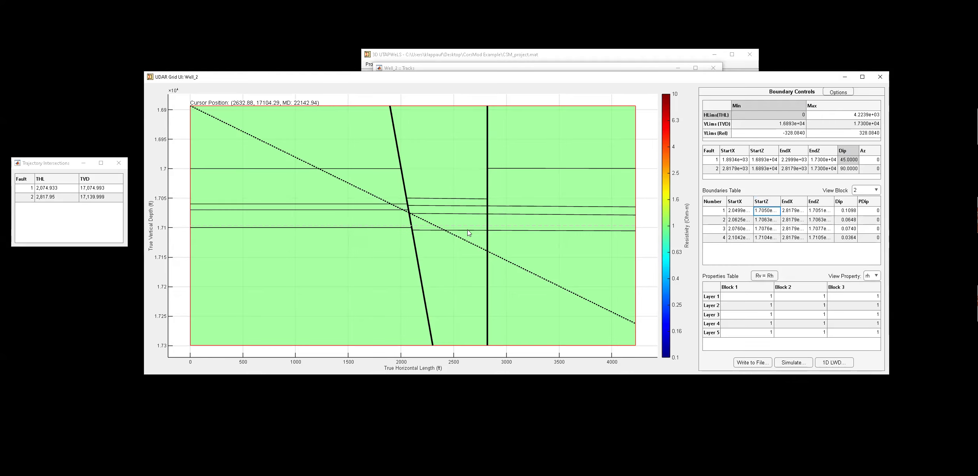
Set block 2's fourth and third boundary start depths to 17150 and 17120 ft.
{"action": "left_click", "coordinate": [767, 240]}
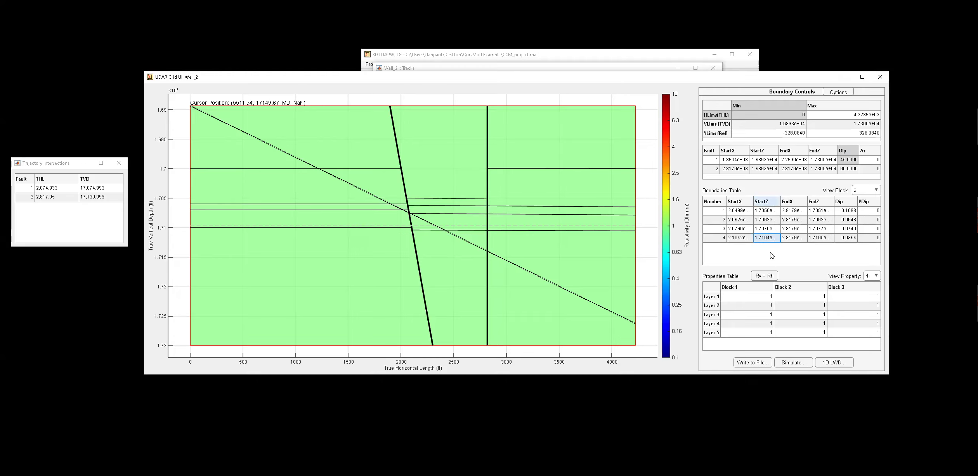
{"action": "type", "text": "17150"}
{"action": "left_click", "coordinate": [758, 258]}
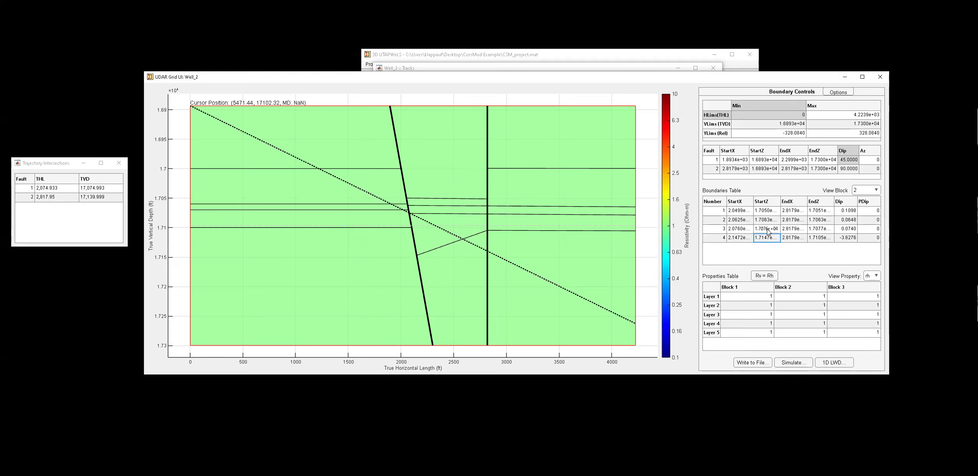
{"action": "left_click", "coordinate": [767, 230]}
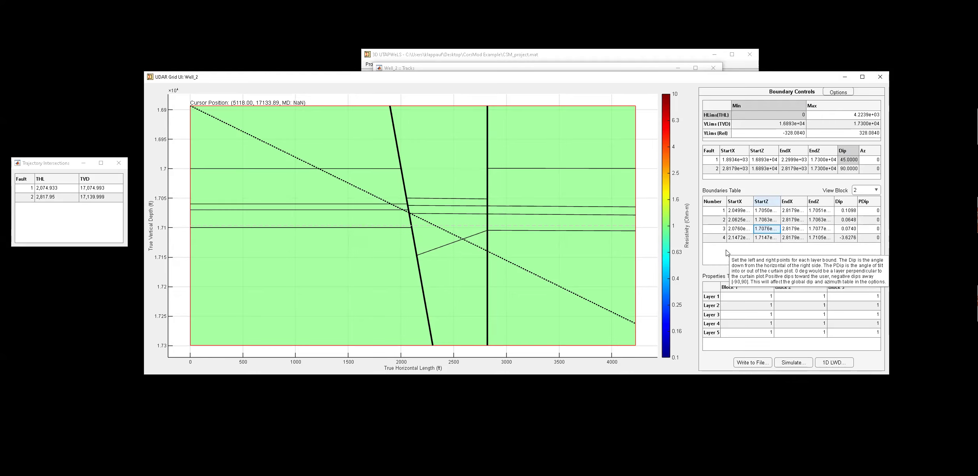
{"action": "type", "text": "17120"}
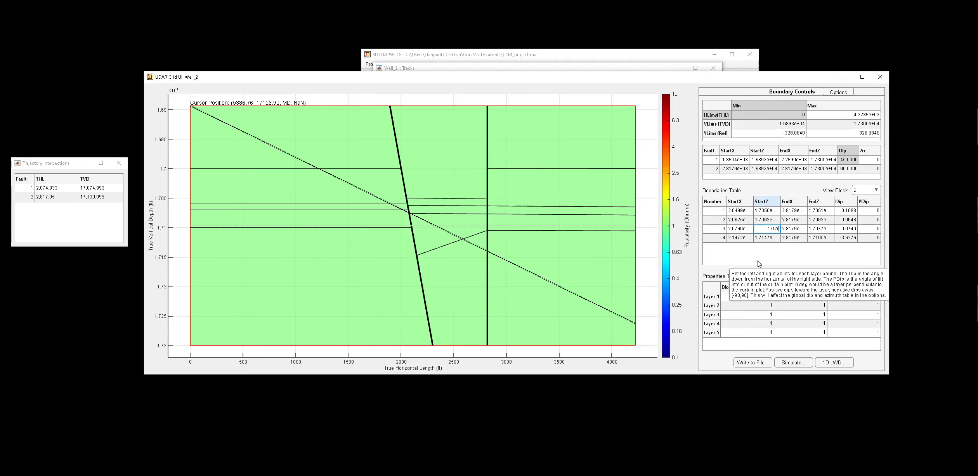
{"action": "key", "text": "Return"}
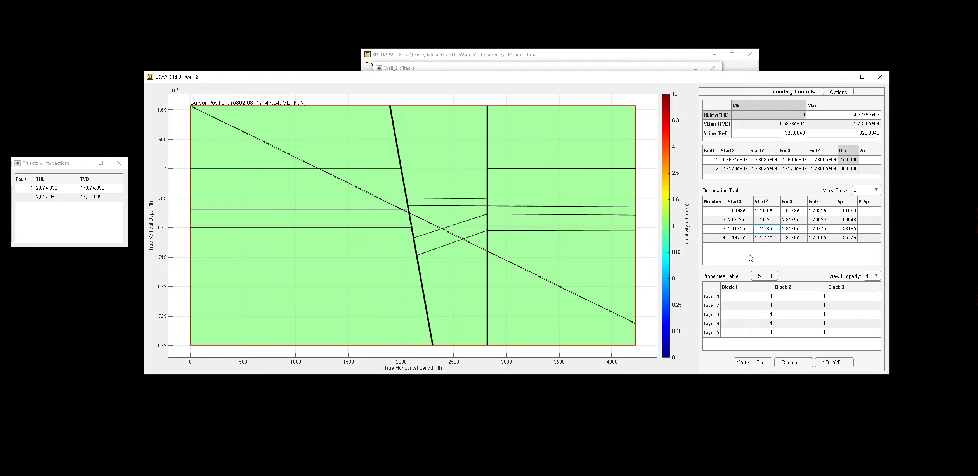
Set block 2's second boundary start depth to 17110 ft.
{"action": "left_click", "coordinate": [769, 220]}
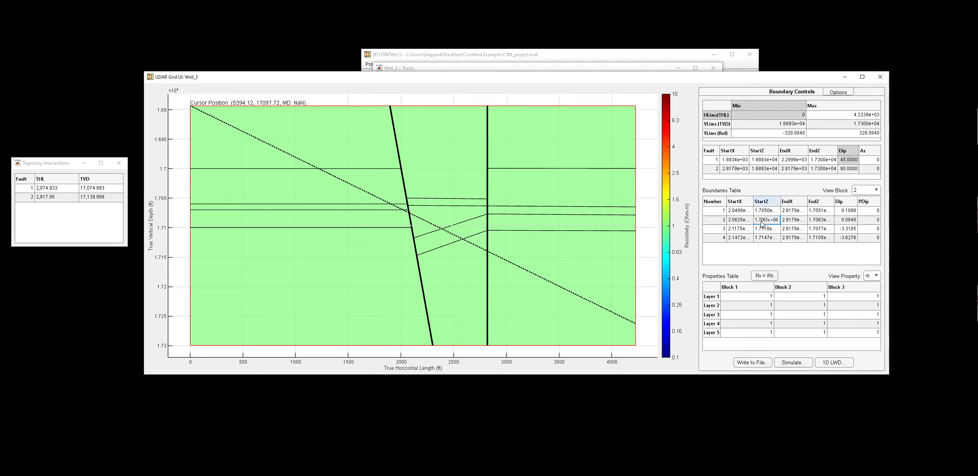
{"action": "key", "text": "ctrl+a"}
{"action": "type", "text": "17110"}
{"action": "key", "text": "Return"}
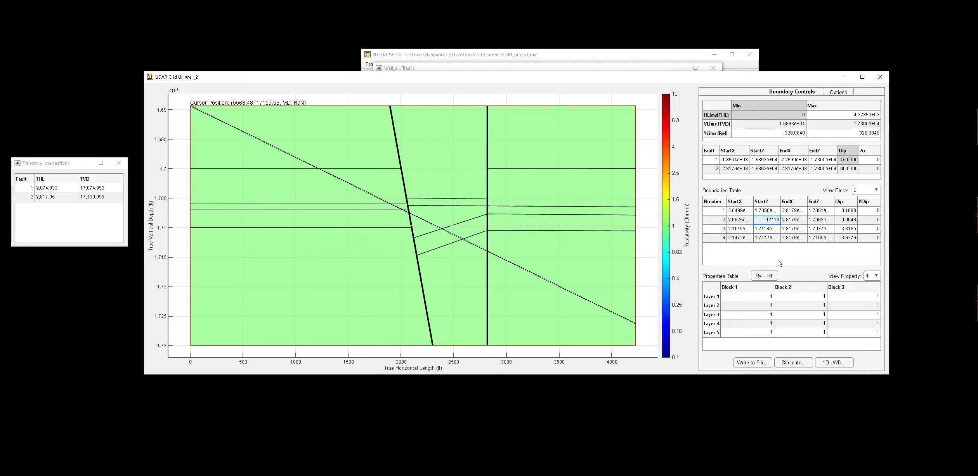
Set the dip of all four block 2 boundaries to 0.
{"action": "left_click", "coordinate": [849, 238]}
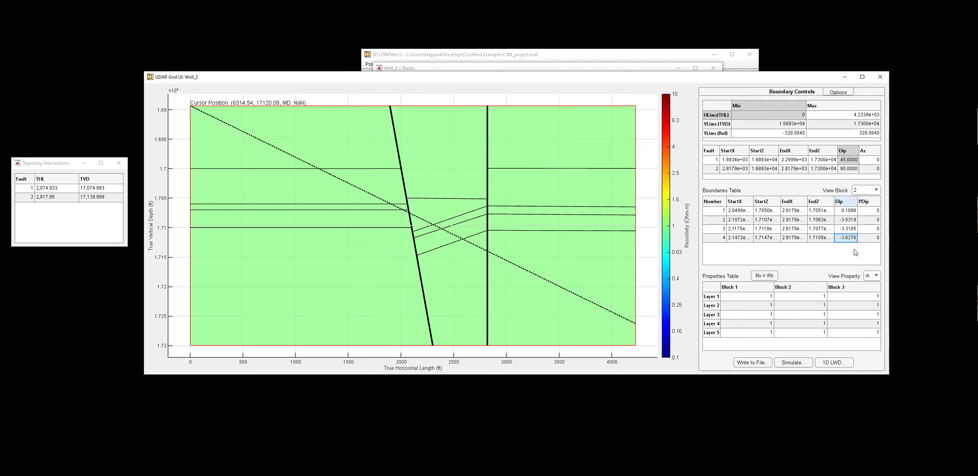
{"action": "type", "text": "0"}
{"action": "key", "text": "Return"}
{"action": "left_click", "coordinate": [849, 229]}
{"action": "type", "text": "0"}
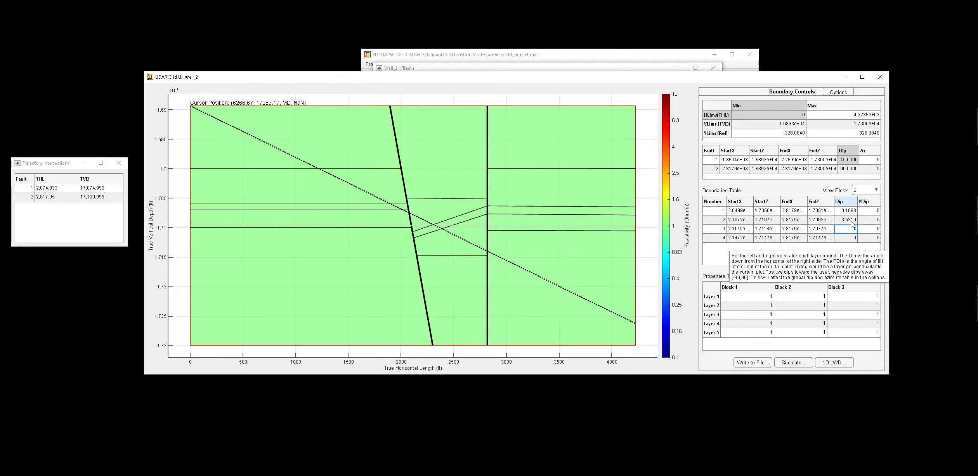
{"action": "left_click", "coordinate": [851, 221]}
{"action": "type", "text": "0"}
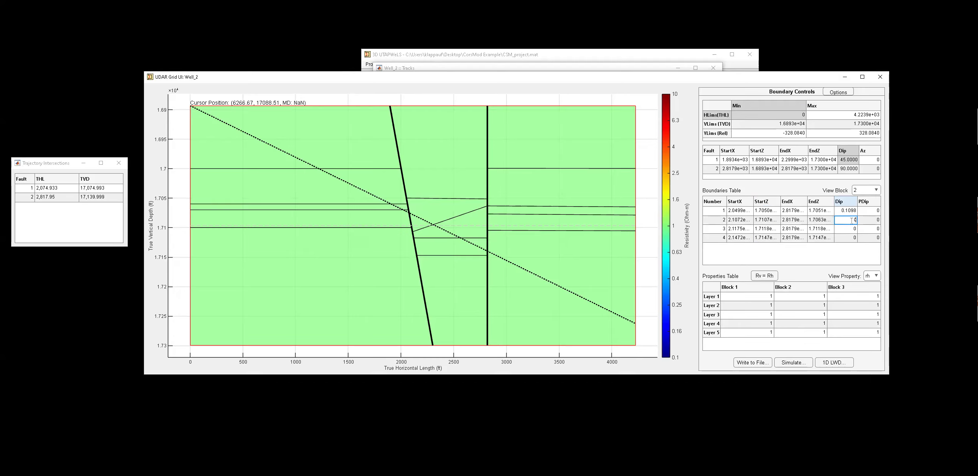
{"action": "left_click", "coordinate": [852, 211]}
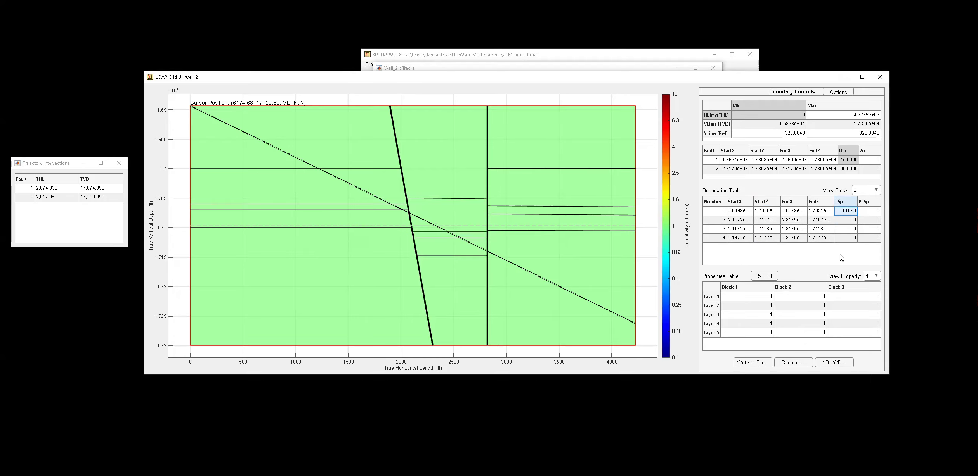
{"action": "type", "text": "0"}
{"action": "left_click", "coordinate": [842, 249]}
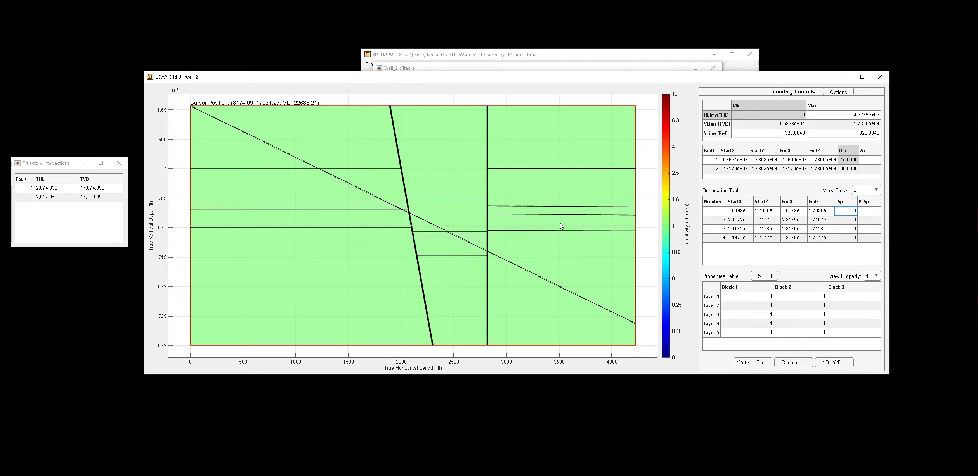
Drag the four block 3 boundaries down to roughly 17125 to 17235 ft TVD.
{"action": "left_click_drag", "start_coordinate": [562, 233], "coordinate": [562, 307]}
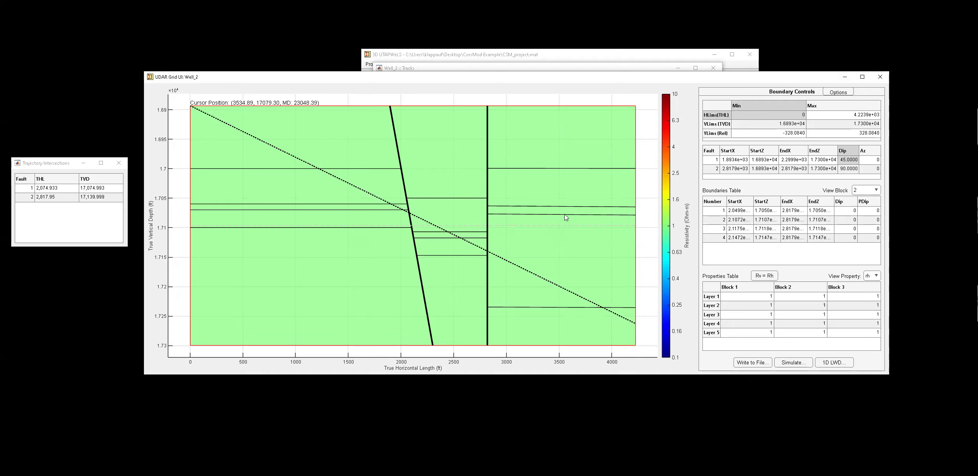
{"action": "left_click_drag", "start_coordinate": [562, 216], "coordinate": [558, 279]}
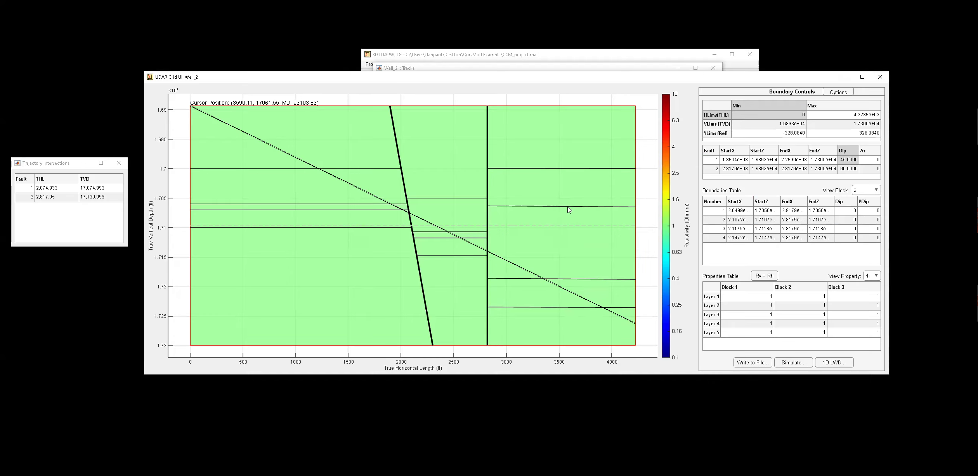
{"action": "left_click_drag", "start_coordinate": [561, 207], "coordinate": [557, 268]}
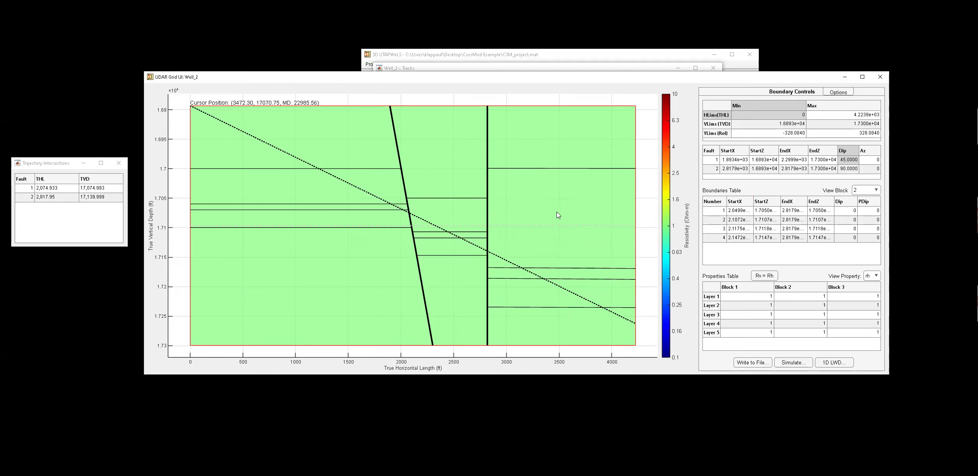
{"action": "left_click", "coordinate": [568, 169]}
{"action": "left_click_drag", "start_coordinate": [561, 169], "coordinate": [559, 242]}
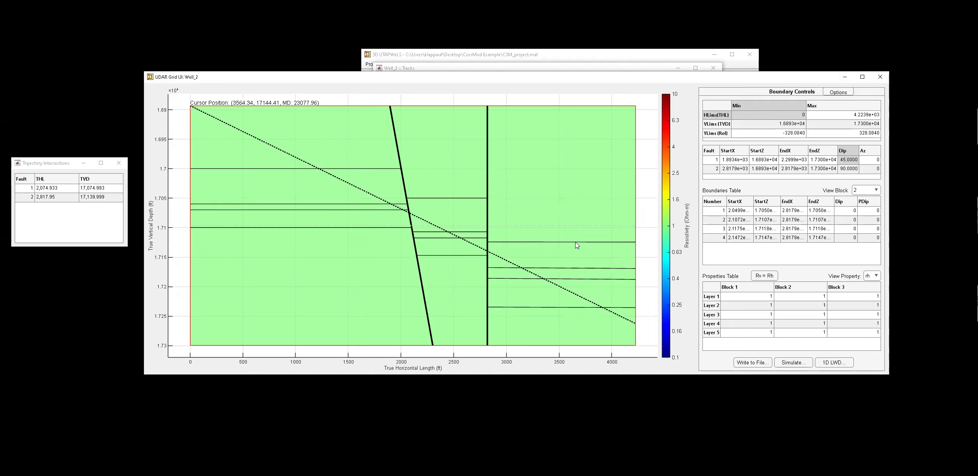
{"action": "left_click", "coordinate": [765, 213]}
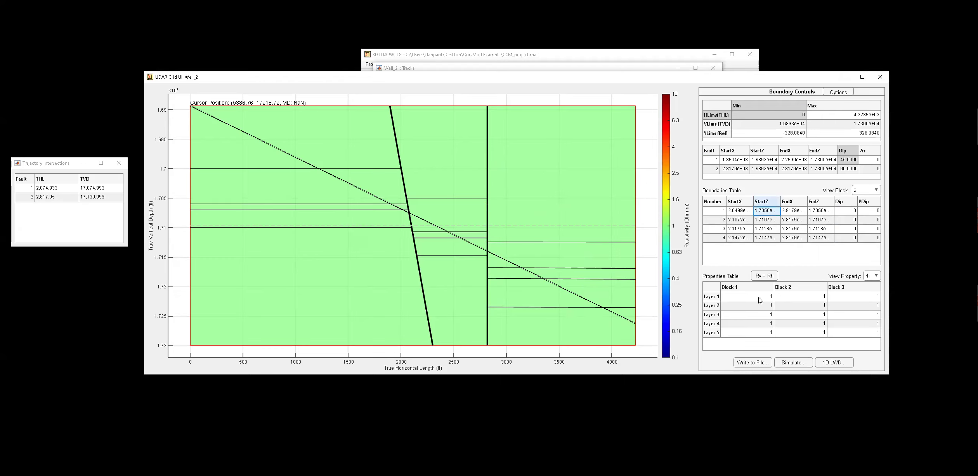
{"action": "type", "text": "17130"}
{"action": "key", "text": "Return"}
{"action": "double_click", "coordinate": [761, 213]}
Switch to block 3 and set its first boundary start depth to 17130 ft.
{"action": "left_click", "coordinate": [860, 192]}
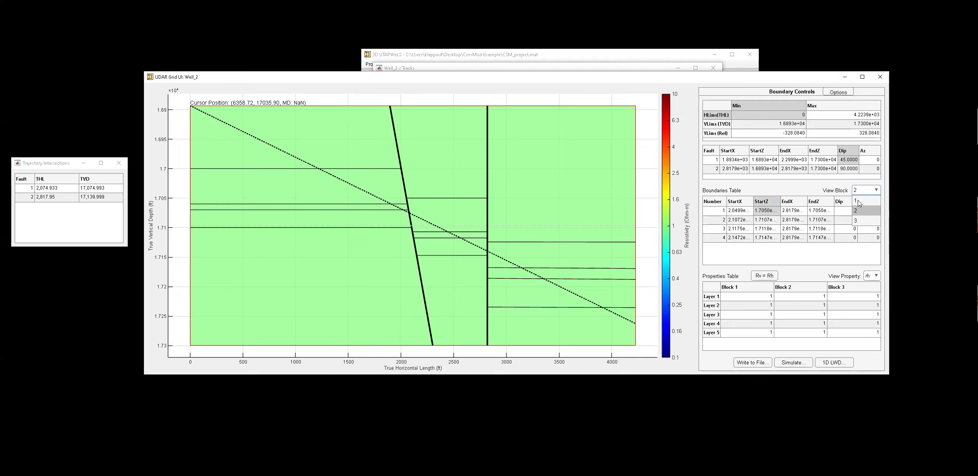
{"action": "left_click", "coordinate": [863, 223]}
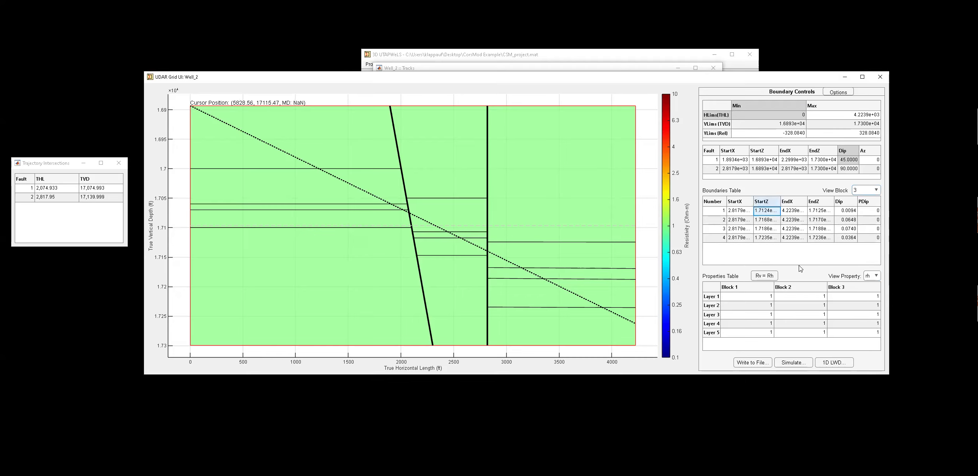
{"action": "type", "text": "173"}
{"action": "key", "text": "BackSpace"}
{"action": "type", "text": "130"}
{"action": "key", "text": "Return"}
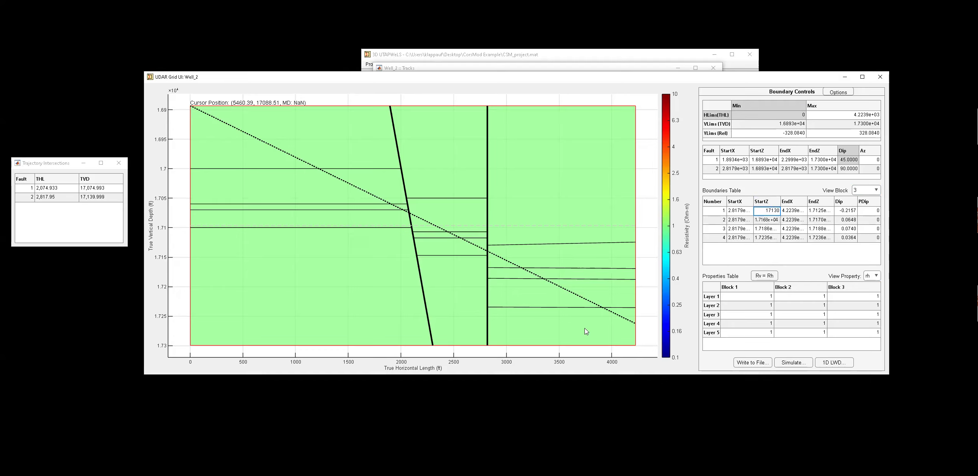
Remove block 3's third layer boundary and set its second boundary start depth to 17180 ft.
{"action": "right_click", "coordinate": [519, 280]}
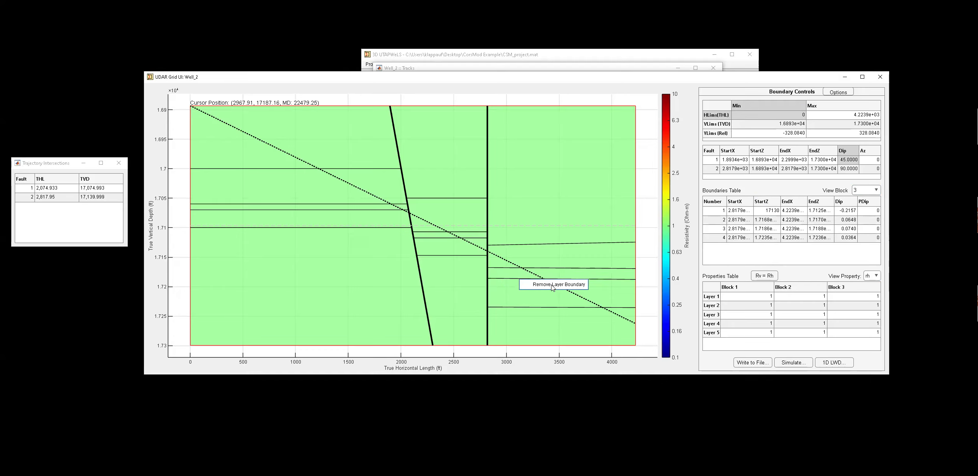
{"action": "left_click", "coordinate": [553, 286]}
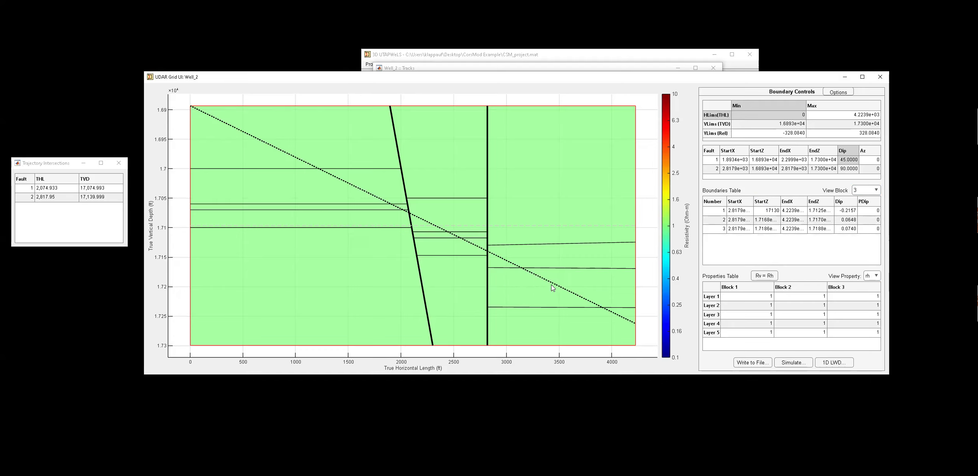
{"action": "left_click", "coordinate": [764, 220]}
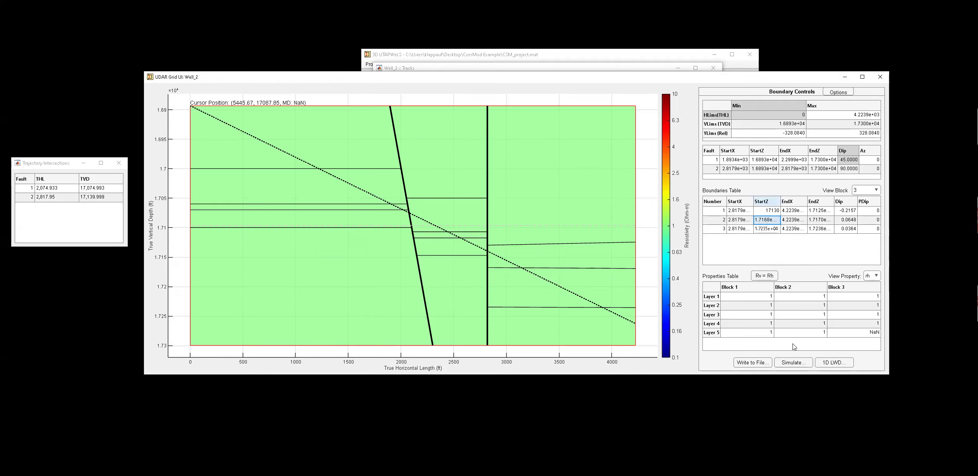
{"action": "type", "text": "17180"}
{"action": "left_click", "coordinate": [773, 254]}
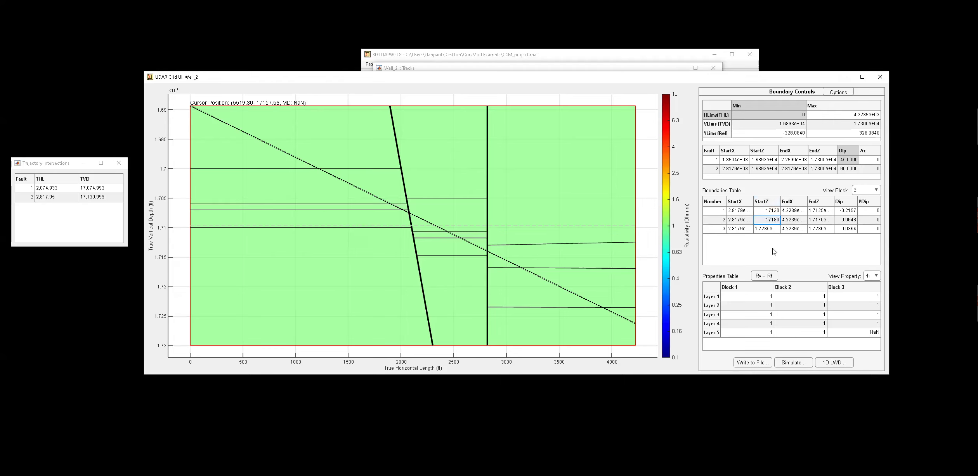
Set block 3's third boundary start depth to 17230 ft.
{"action": "left_click", "coordinate": [763, 231]}
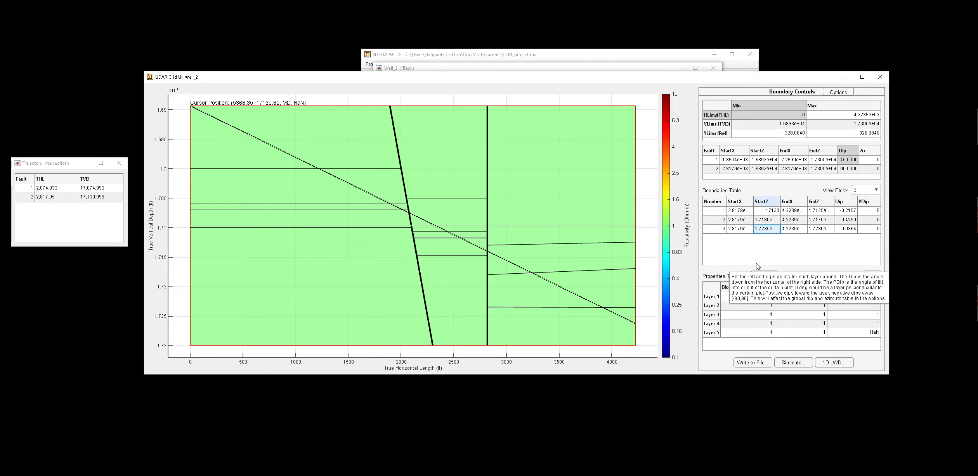
{"action": "type", "text": "17230"}
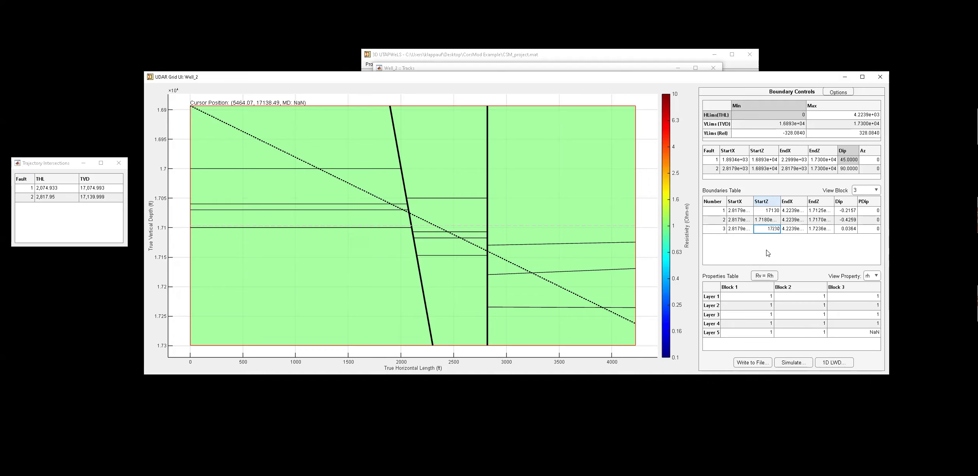
{"action": "key", "text": "Return"}
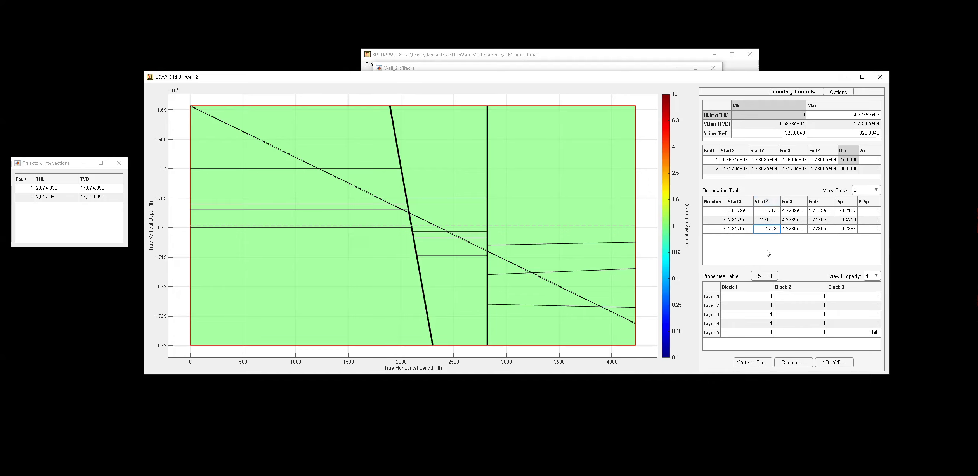
Set the dip of all three block 3 boundaries to 0.
{"action": "left_click", "coordinate": [848, 213]}
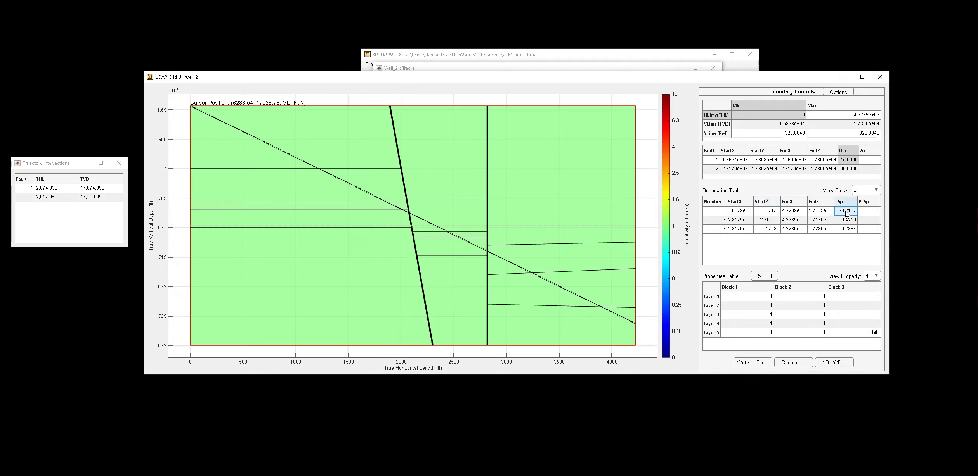
{"action": "type", "text": "0"}
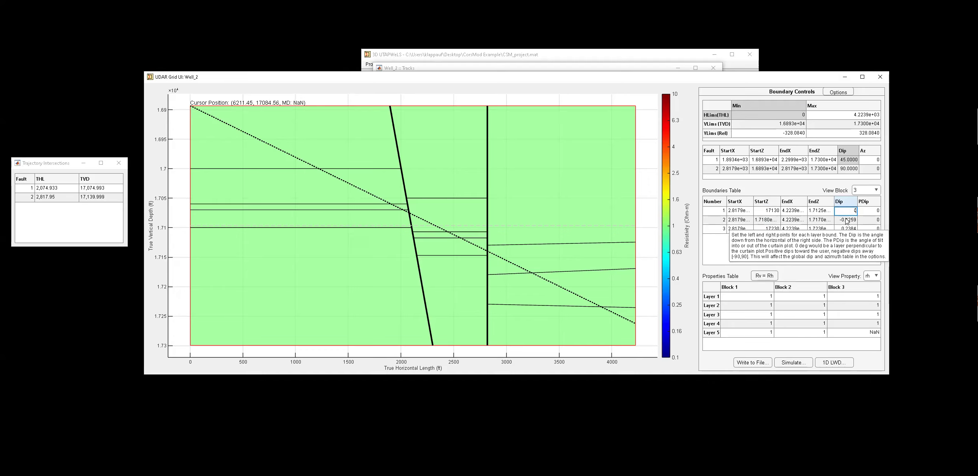
{"action": "left_click", "coordinate": [847, 220]}
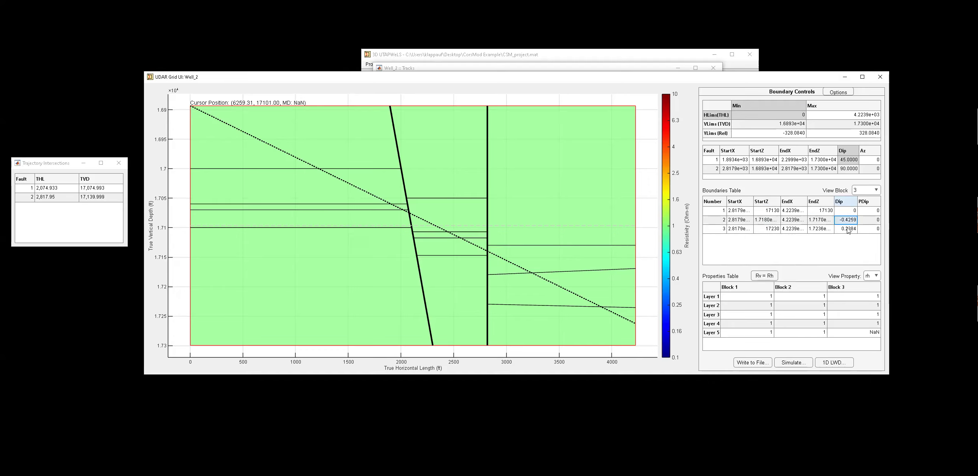
{"action": "type", "text": "0"}
{"action": "left_click", "coordinate": [849, 229]}
{"action": "type", "text": "0"}
{"action": "left_click", "coordinate": [842, 253]}
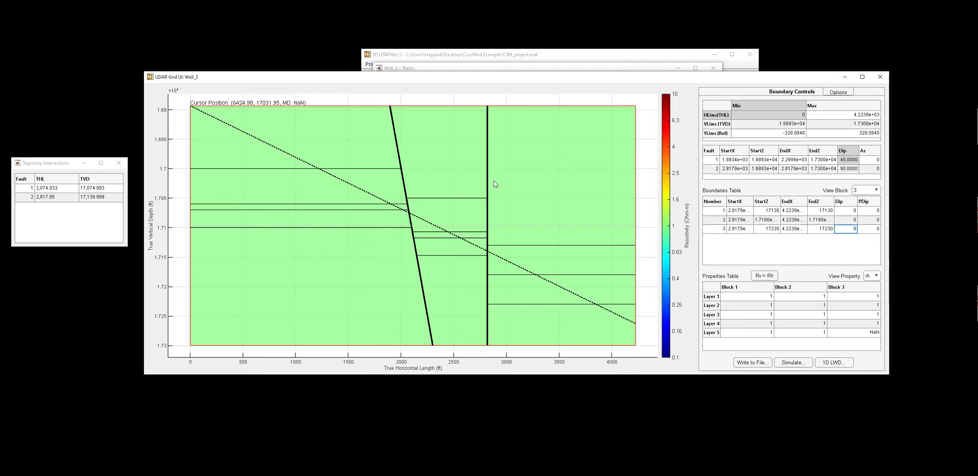
{"action": "mouse_move", "coordinate": [867, 161]}
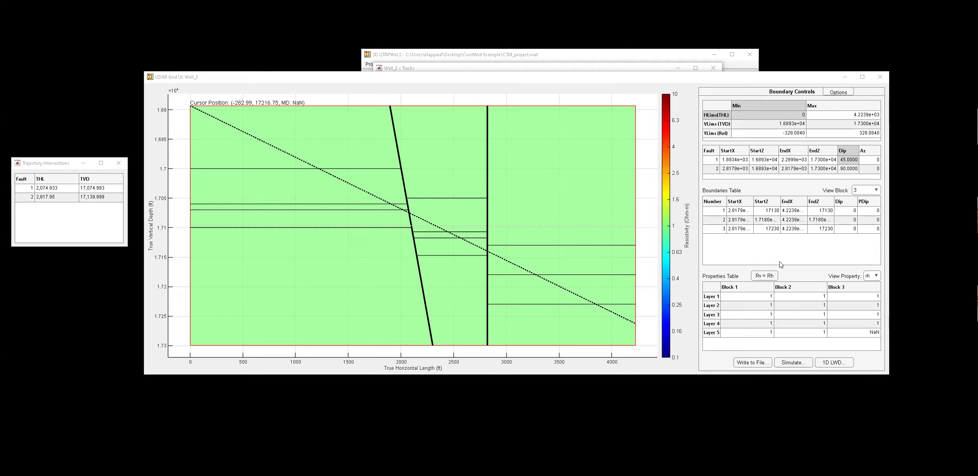
Set the azimuth of fault 1 to 45 and of fault 2 to 70.
{"action": "left_click", "coordinate": [873, 161]}
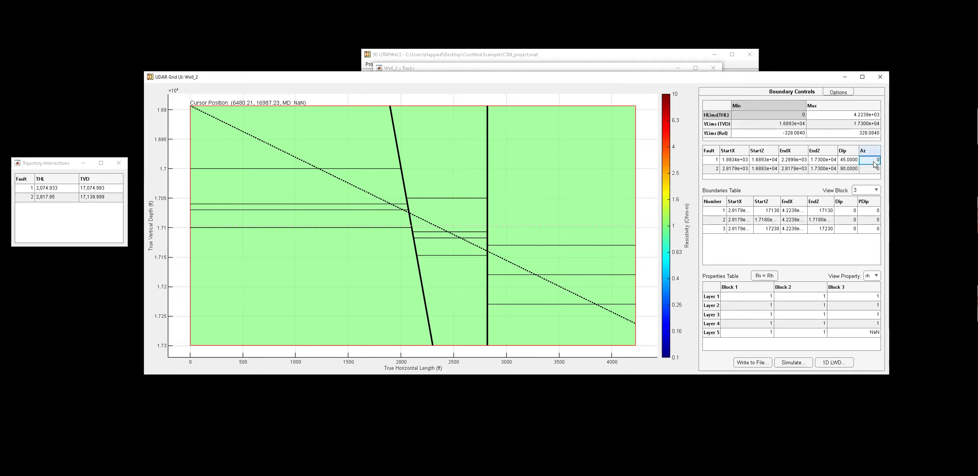
{"action": "type", "text": "45"}
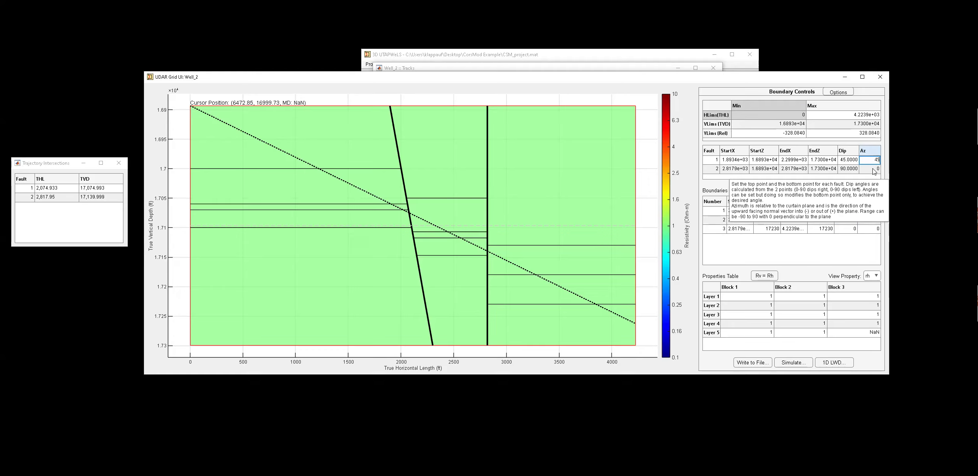
{"action": "left_click", "coordinate": [873, 169]}
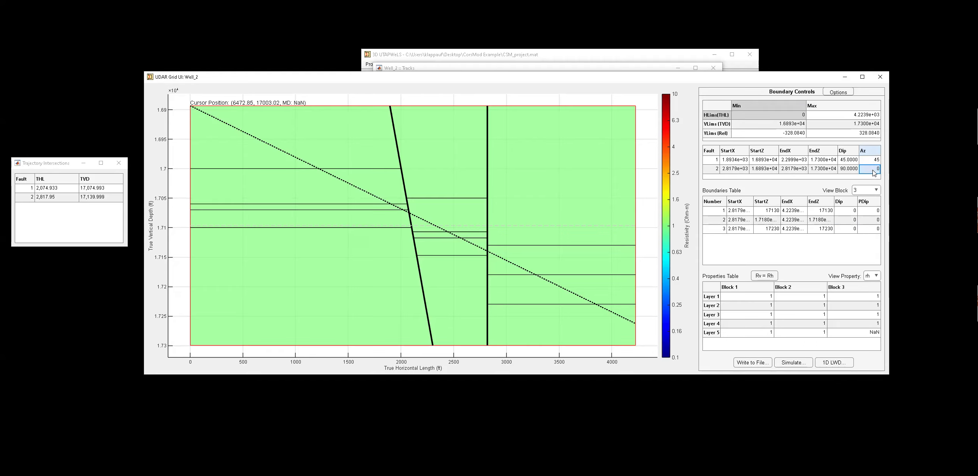
{"action": "type", "text": "70"}
{"action": "left_click", "coordinate": [796, 183]}
Turn on the display of global fault angles in the miscellaneous options.
{"action": "left_click", "coordinate": [837, 94]}
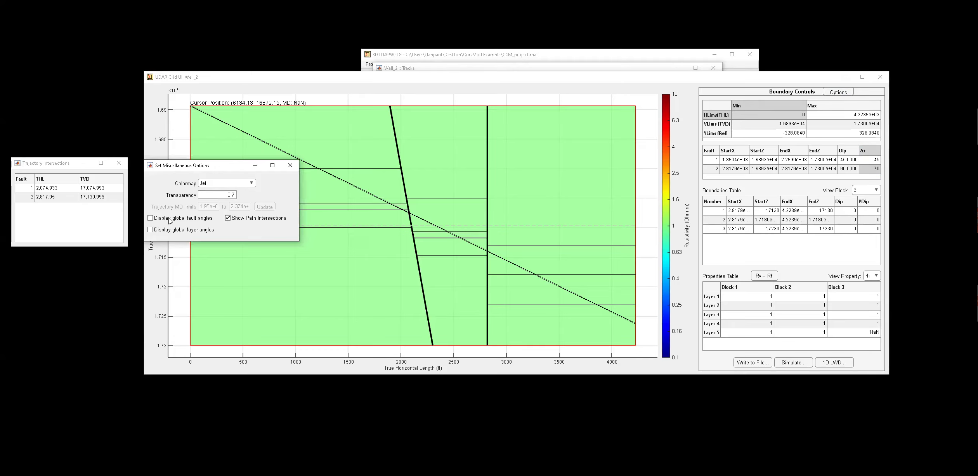
{"action": "left_click", "coordinate": [170, 221]}
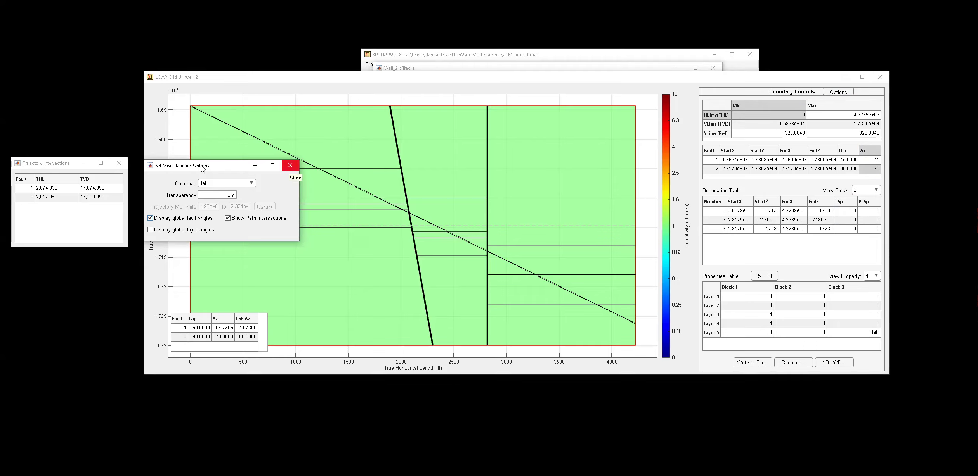
{"action": "left_click_drag", "start_coordinate": [195, 168], "coordinate": [94, 68]}
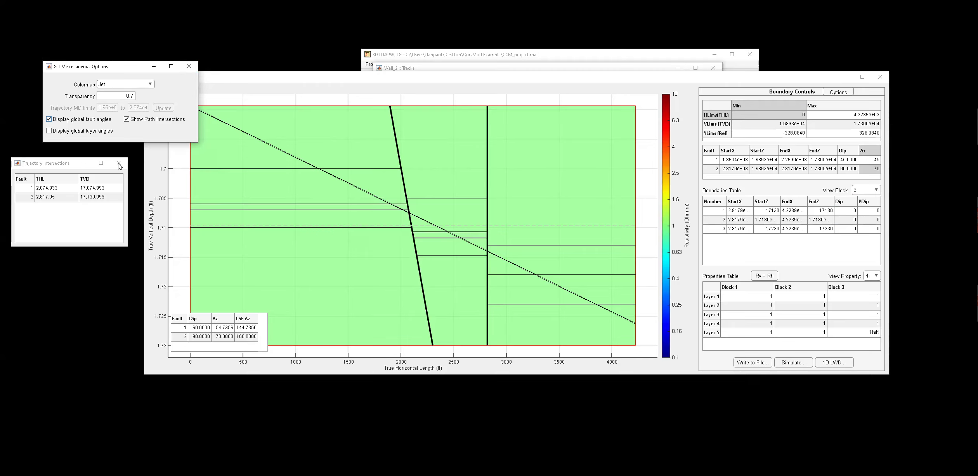
{"action": "left_click", "coordinate": [189, 67]}
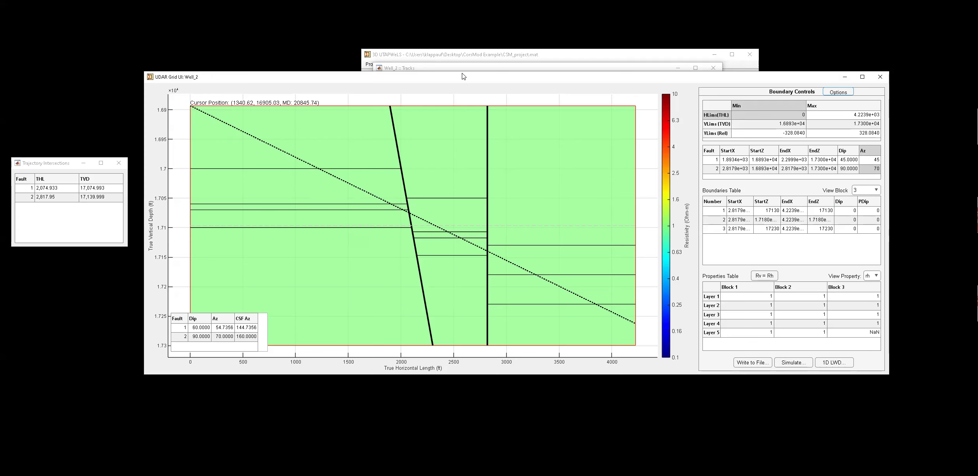
{"action": "left_click", "coordinate": [551, 51]}
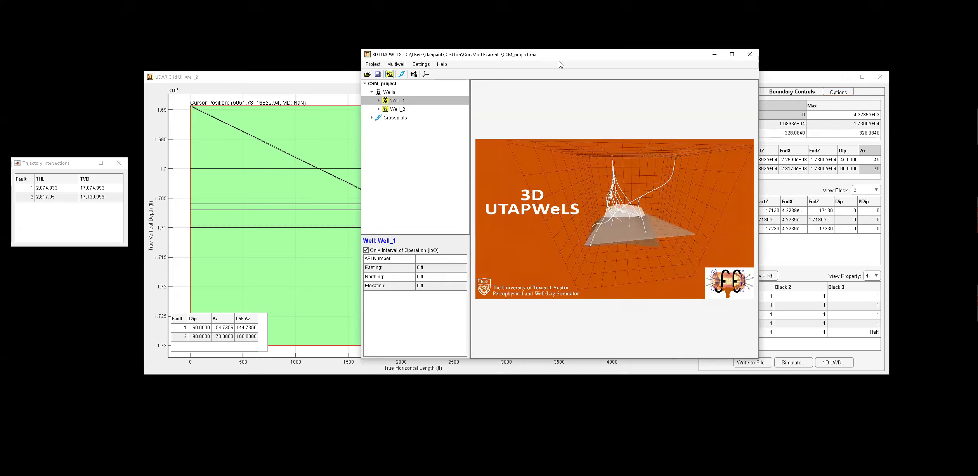
{"action": "left_click_drag", "start_coordinate": [645, 30], "coordinate": [646, 26]}
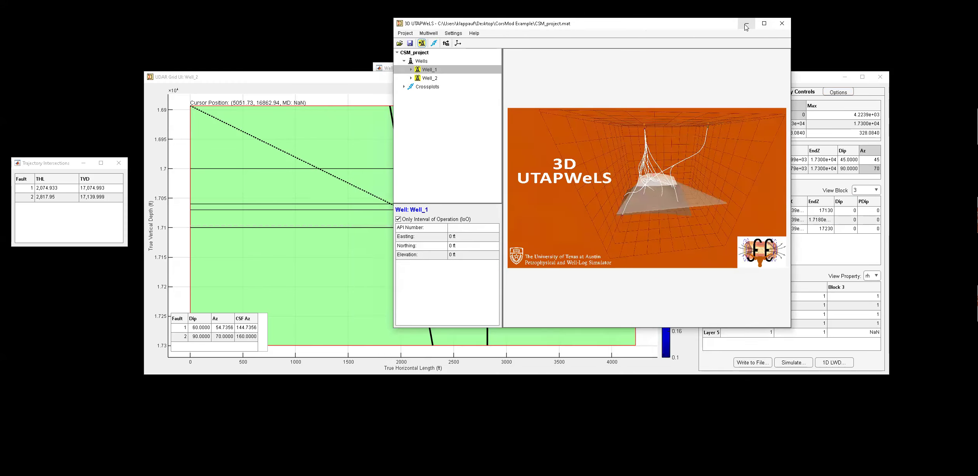
{"action": "left_click", "coordinate": [308, 82]}
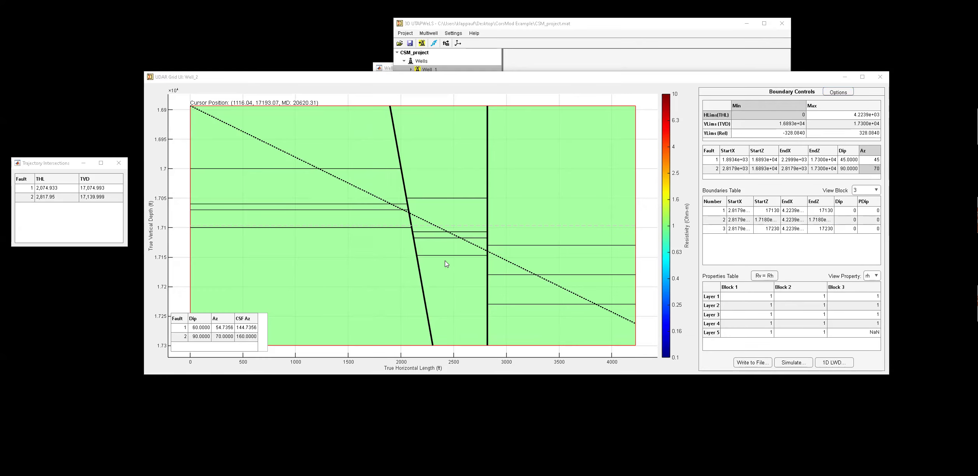
Set block 1 layer 1 resistivity to Rh 2 and Rv 5 with Set Resistivity.
{"action": "left_click", "coordinate": [767, 299]}
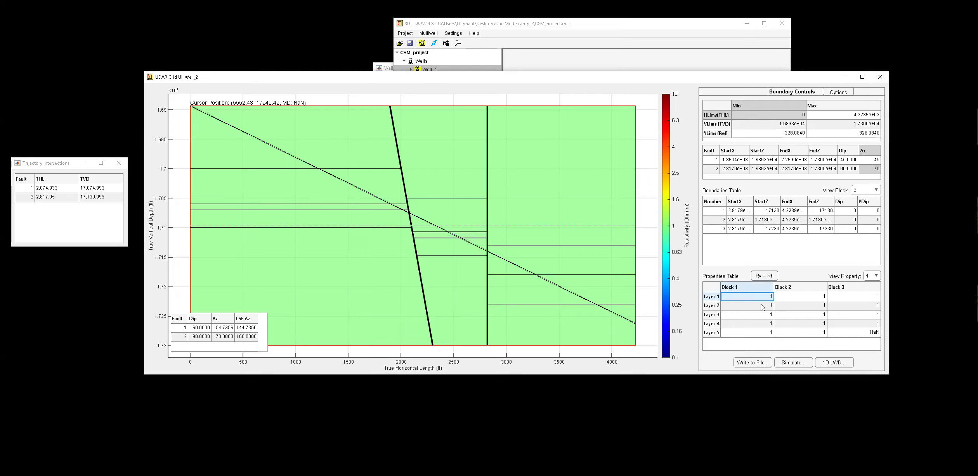
{"action": "right_click", "coordinate": [318, 140]}
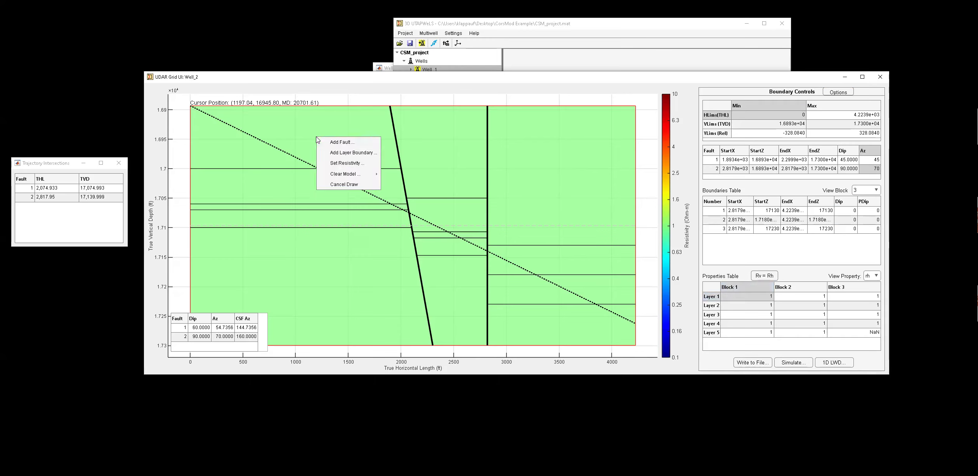
{"action": "left_click", "coordinate": [348, 164]}
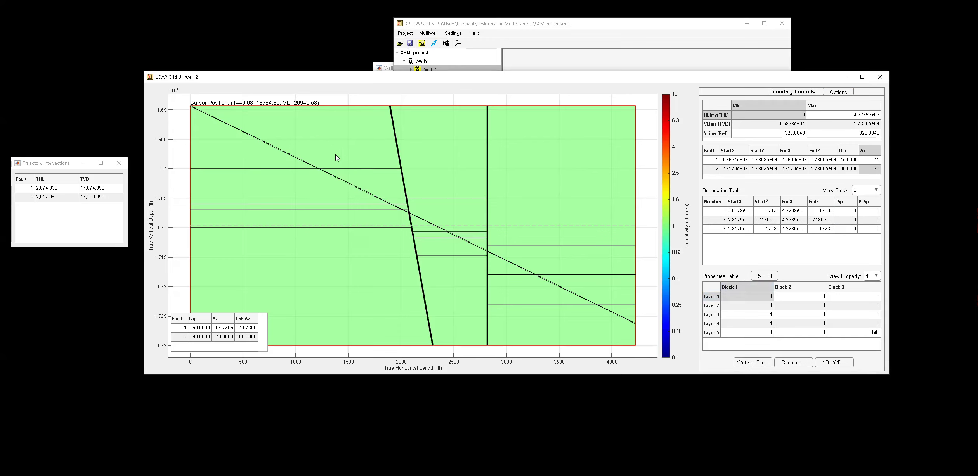
{"action": "type", "text": "2"}
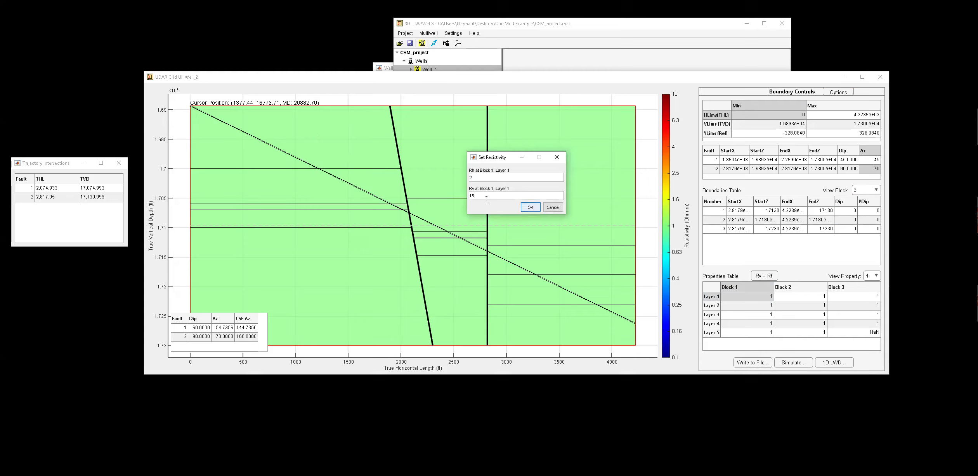
{"action": "key", "text": "BackSpace"}
{"action": "key", "text": "BackSpace"}
{"action": "type", "text": "5"}
{"action": "left_click", "coordinate": [530, 207]}
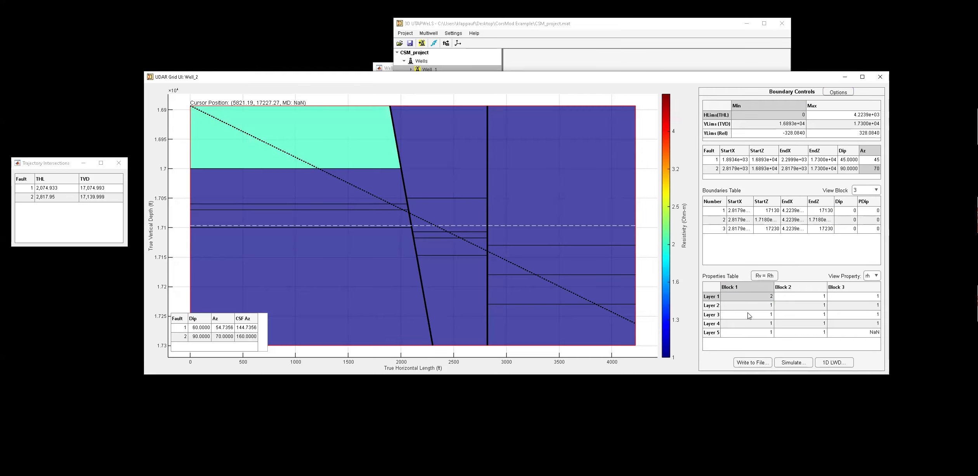
Set layer 1 horizontal resistivity to 2 in blocks 2 and 3.
{"action": "left_click", "coordinate": [806, 301]}
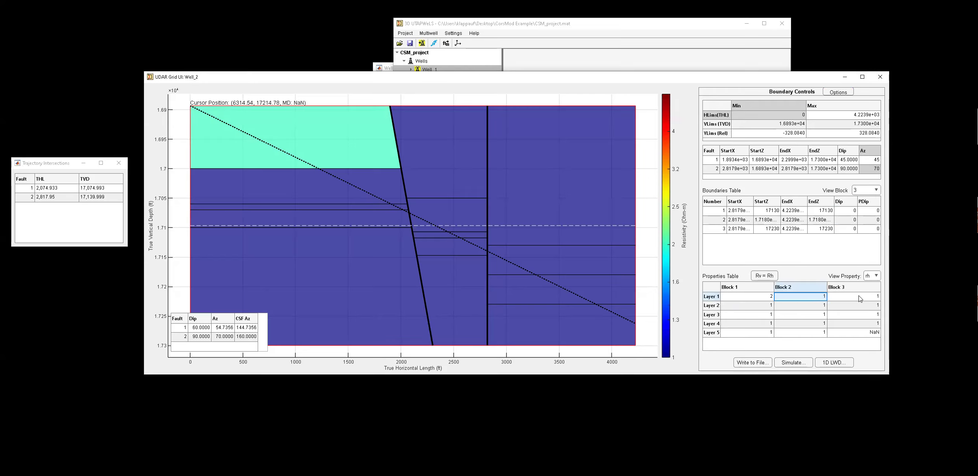
{"action": "type", "text": "2"}
{"action": "left_click", "coordinate": [860, 298]}
{"action": "type", "text": "2"}
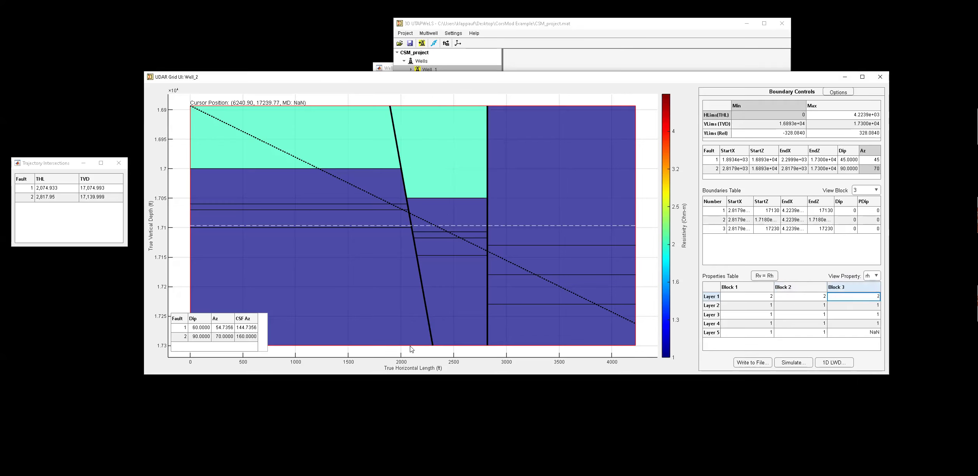
Set layer 5 horizontal resistivity to 1.5 in blocks 1 and 2.
{"action": "left_click", "coordinate": [741, 334]}
{"action": "type", "text": ".5"}
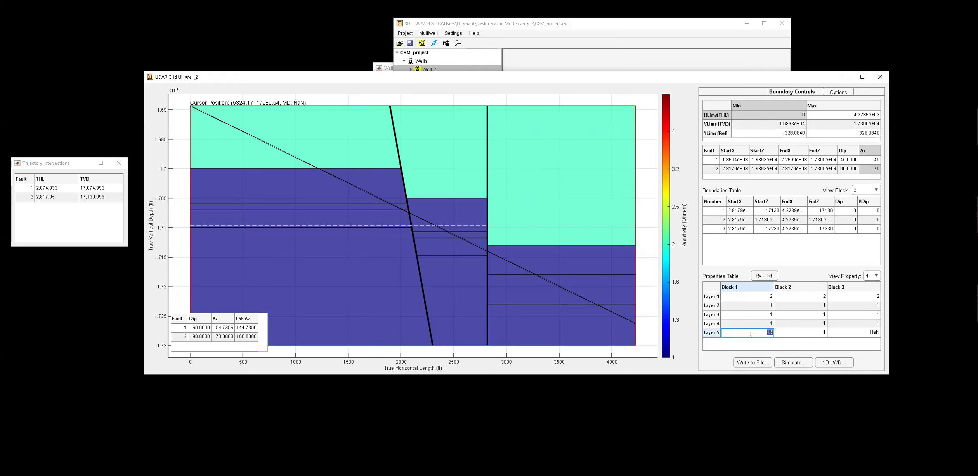
{"action": "left_click", "coordinate": [797, 335]}
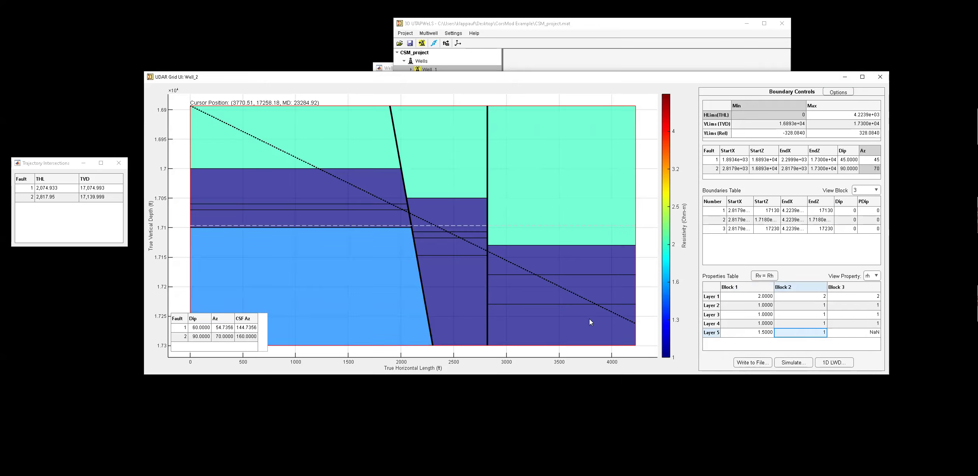
{"action": "left_click", "coordinate": [751, 315]}
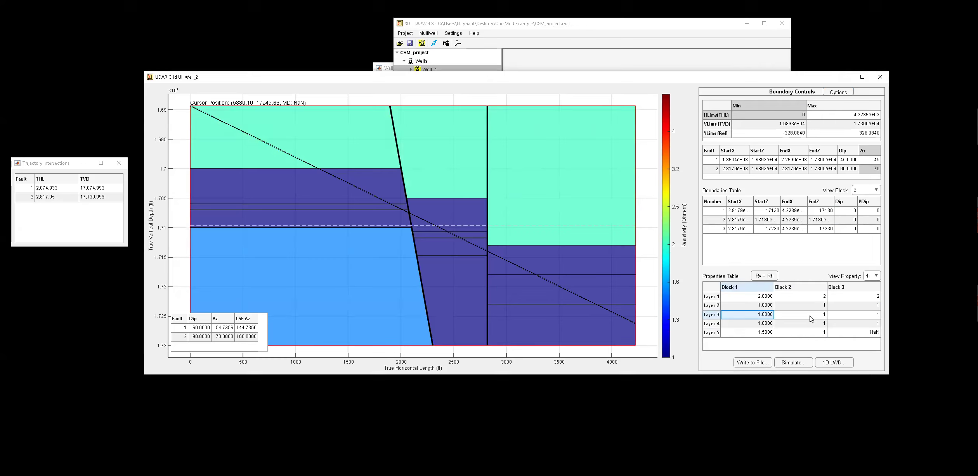
{"action": "left_click", "coordinate": [809, 316]}
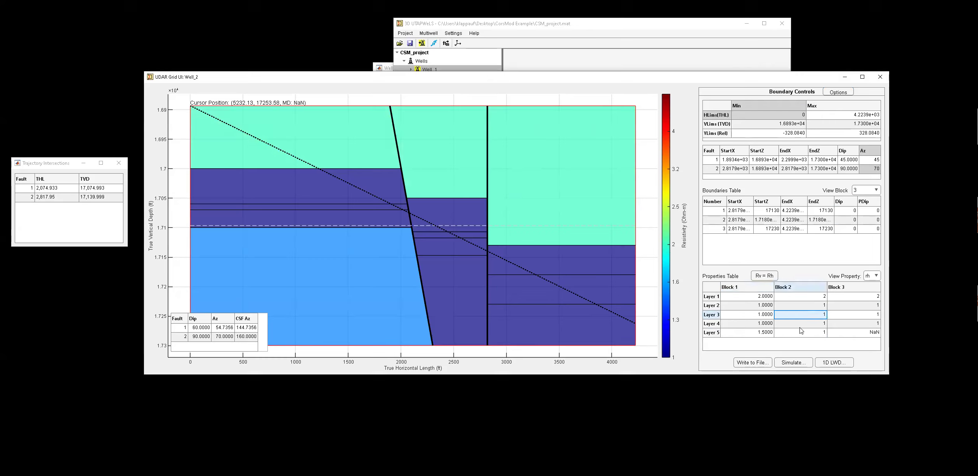
{"action": "left_click", "coordinate": [758, 334]}
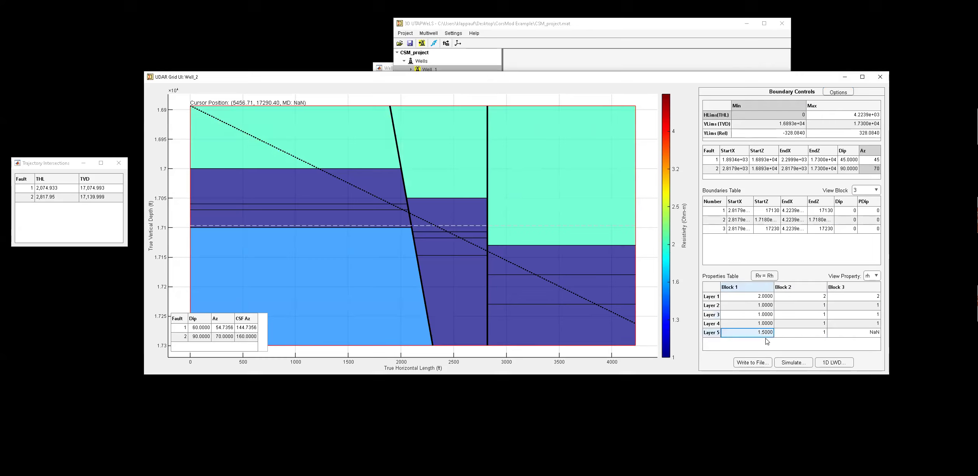
{"action": "left_click", "coordinate": [802, 335]}
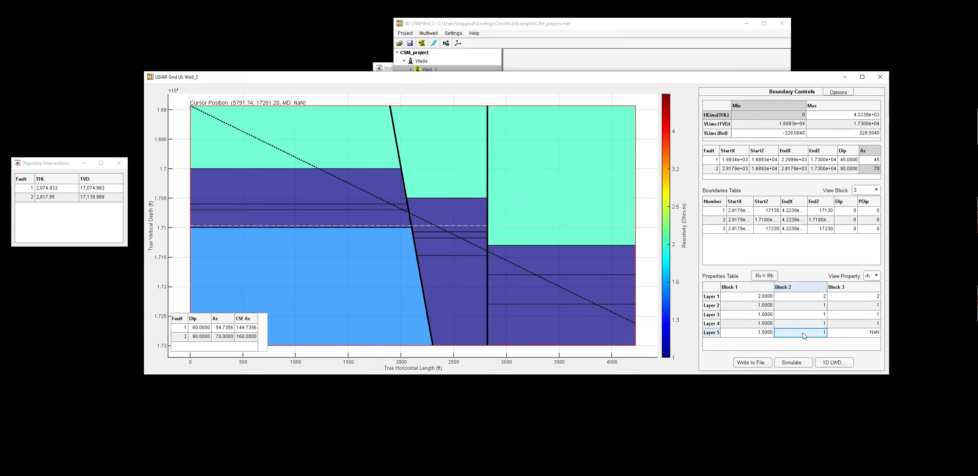
{"action": "type", "text": "1.5"}
{"action": "key", "text": "Return"}
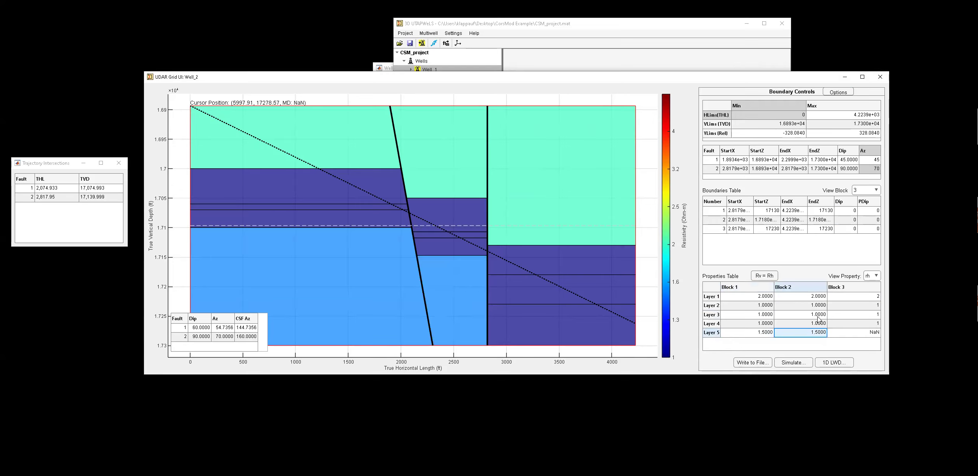
Set layer 3 horizontal resistivity to 1.5 in blocks 2 and 1.
{"action": "left_click", "coordinate": [818, 316]}
{"action": "type", "text": "1.5"}
{"action": "key", "text": "Return"}
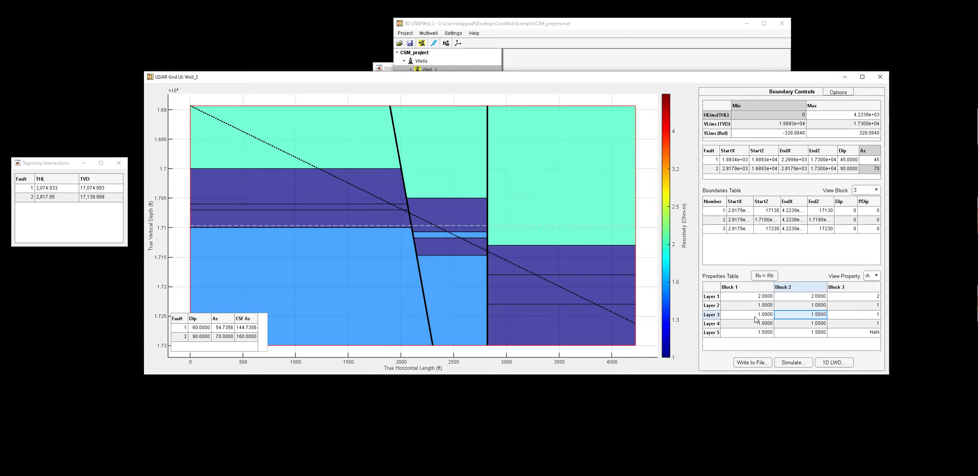
{"action": "left_click", "coordinate": [755, 318]}
{"action": "type", "text": "1.5"}
{"action": "key", "text": "Return"}
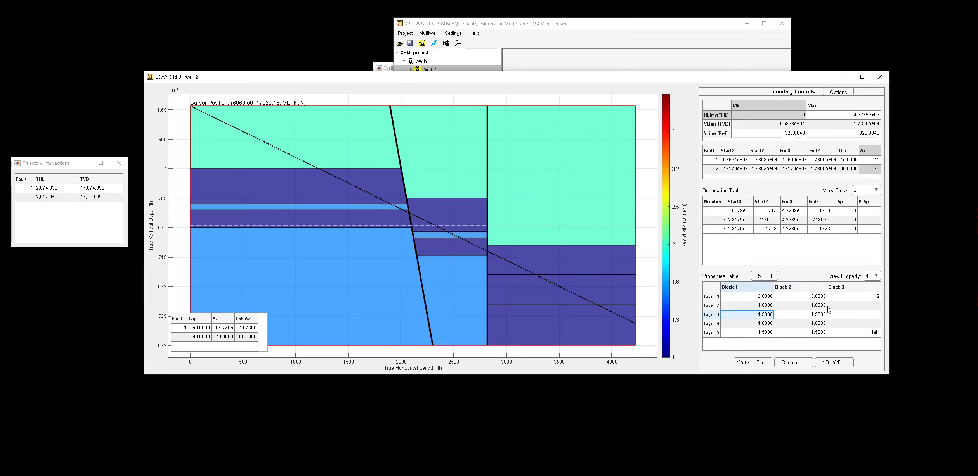
Set layer 2 horizontal resistivity to 30 in blocks 1 and 2.
{"action": "left_click", "coordinate": [751, 306]}
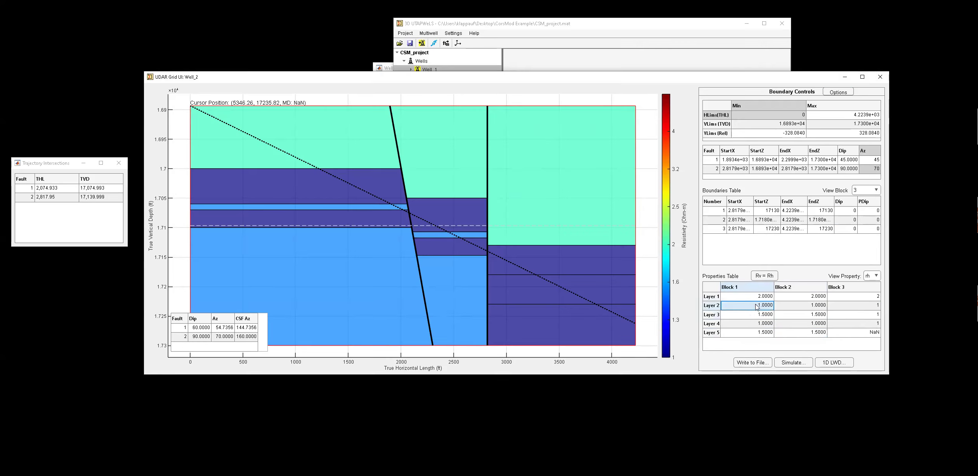
{"action": "type", "text": "30"}
{"action": "left_click", "coordinate": [818, 307]}
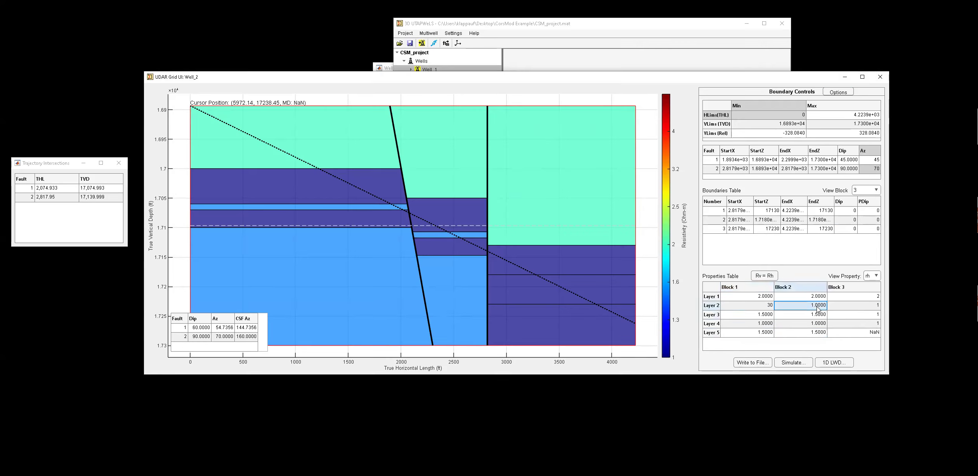
{"action": "type", "text": "30"}
Set layer 4 horizontal resistivity to 30 in blocks 1 and 2.
{"action": "left_click", "coordinate": [770, 320]}
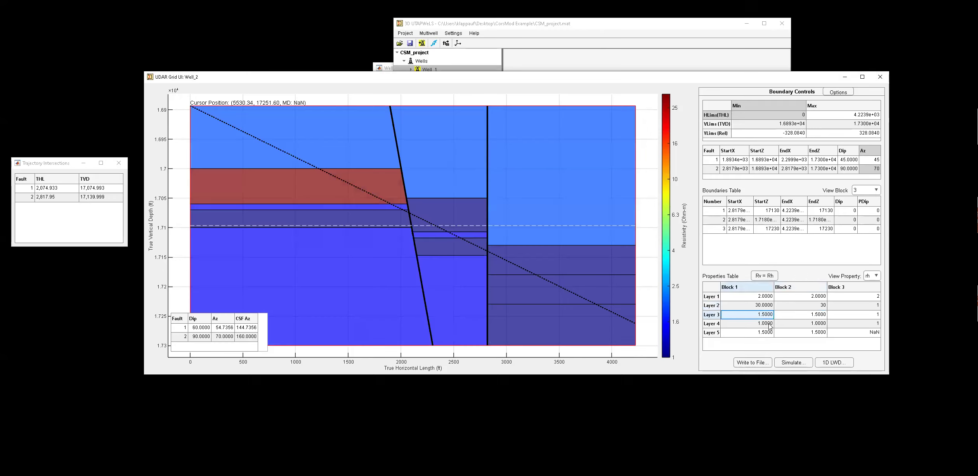
{"action": "left_click", "coordinate": [769, 325]}
{"action": "type", "text": "30"}
{"action": "left_click", "coordinate": [802, 325]}
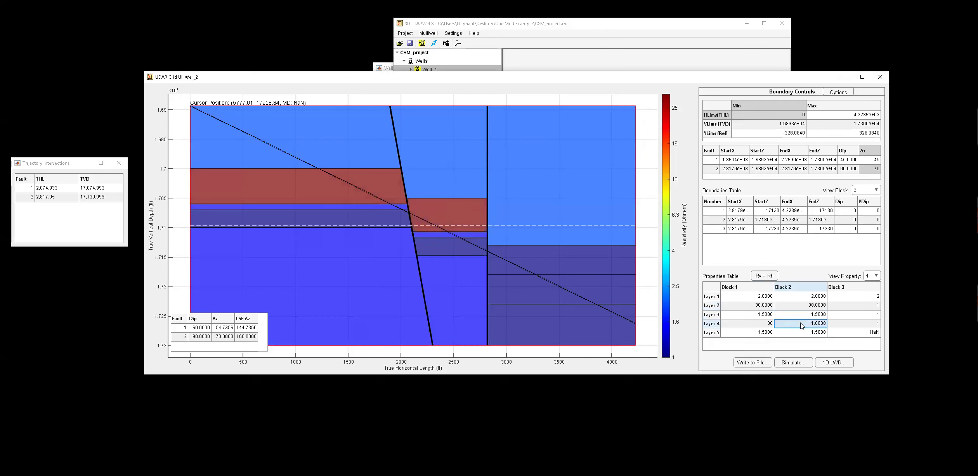
{"action": "type", "text": "30"}
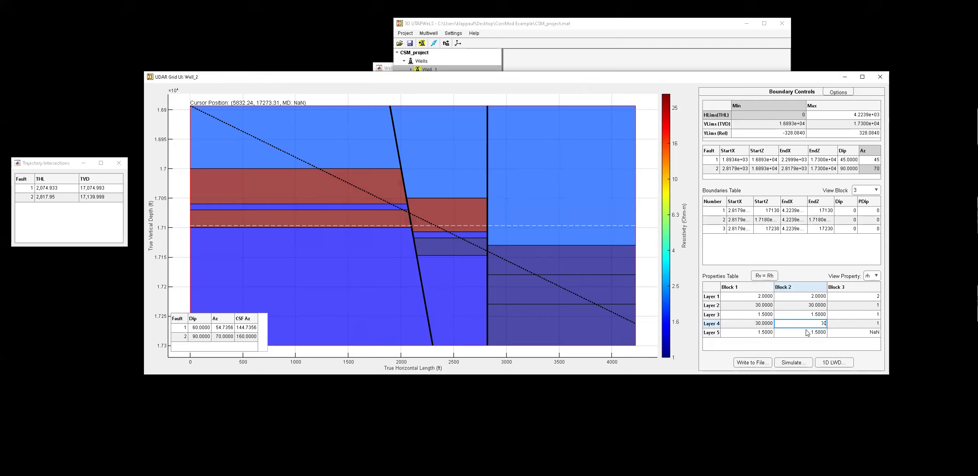
{"action": "left_click", "coordinate": [845, 326]}
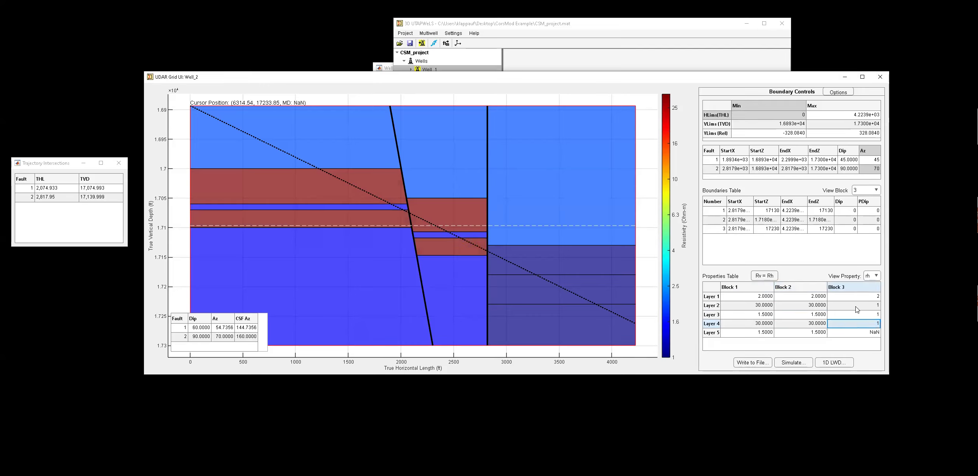
Set block 3's layer 2 horizontal resistivity to 20 and layer 3 to 50.
{"action": "left_click", "coordinate": [857, 307]}
{"action": "type", "text": "2"}
{"action": "left_click", "coordinate": [858, 319]}
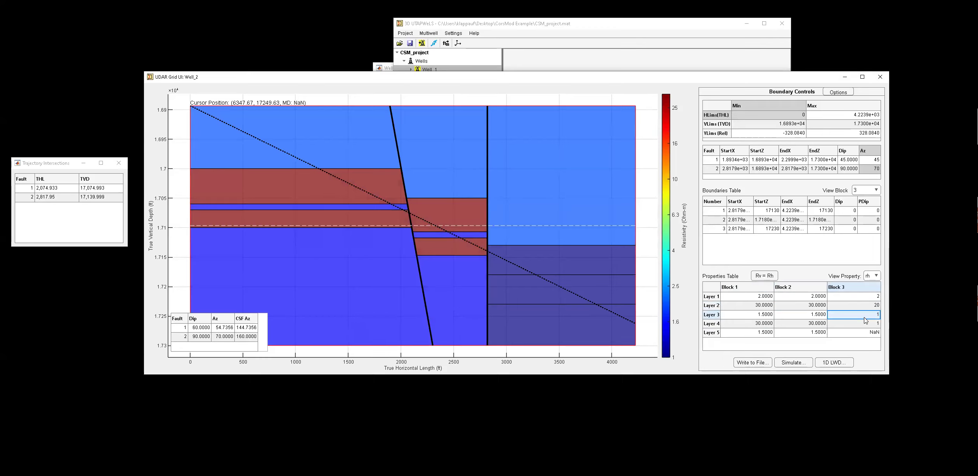
{"action": "type", "text": "50"}
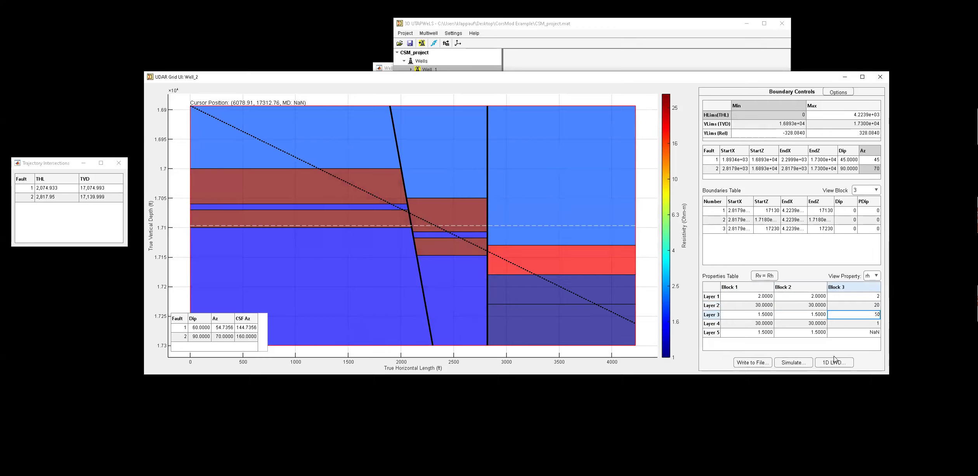
Set block 3's layer 4 horizontal resistivity to 2.
{"action": "left_click", "coordinate": [858, 325]}
{"action": "type", "text": "2"}
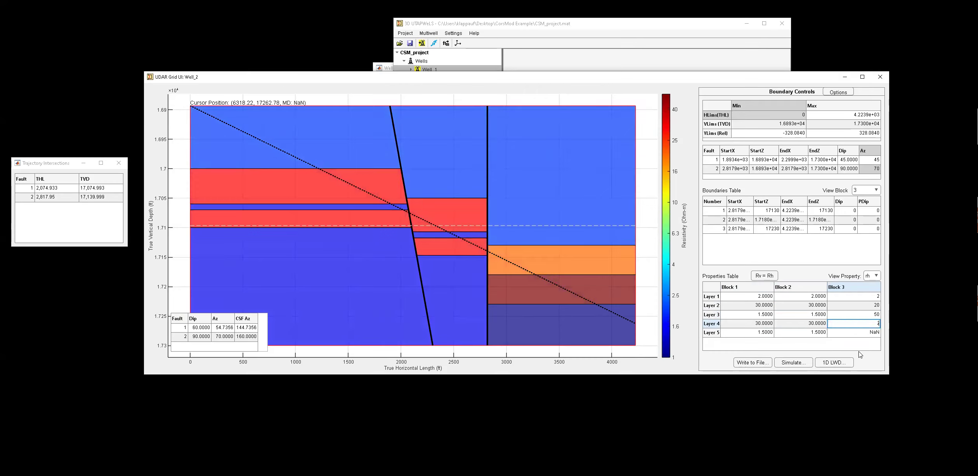
{"action": "left_click", "coordinate": [867, 360]}
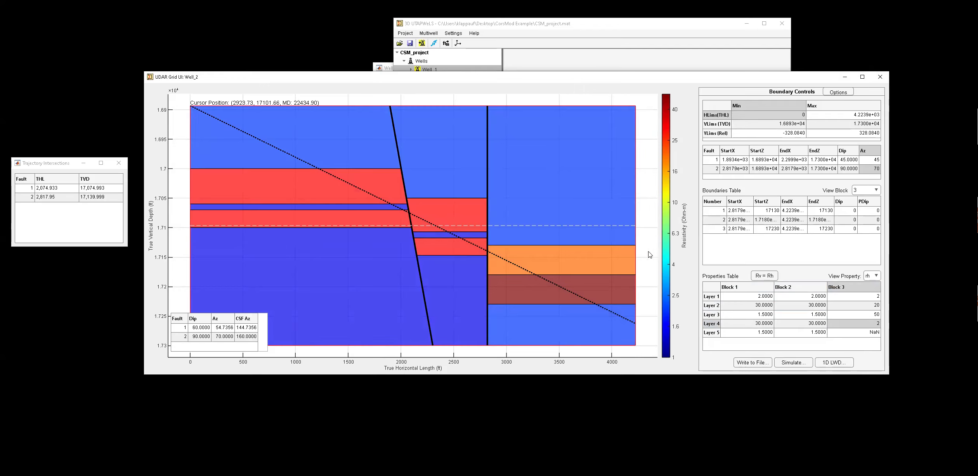
Switch the properties table to vertical resistivity and set layer 1 to 5 in all three blocks.
{"action": "left_click", "coordinate": [874, 275]}
{"action": "left_click", "coordinate": [875, 299]}
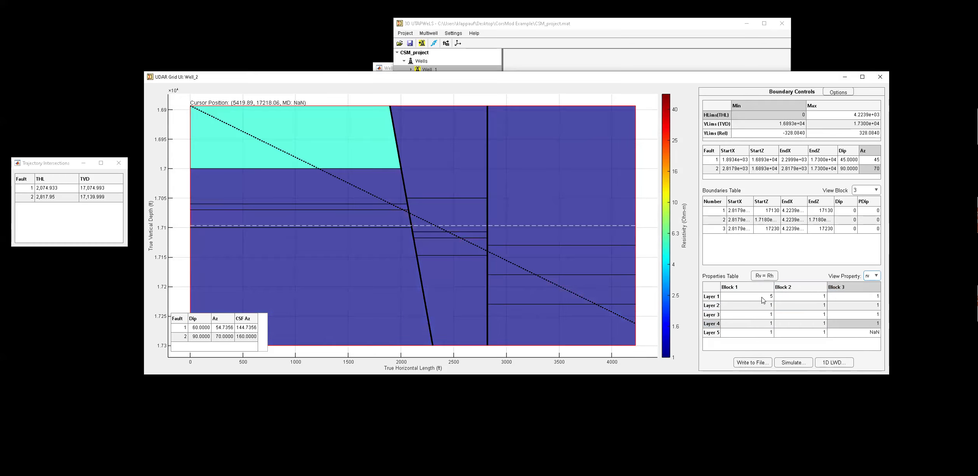
{"action": "left_click", "coordinate": [796, 299]}
{"action": "type", "text": "5"}
{"action": "left_click", "coordinate": [873, 300]}
{"action": "type", "text": "5"}
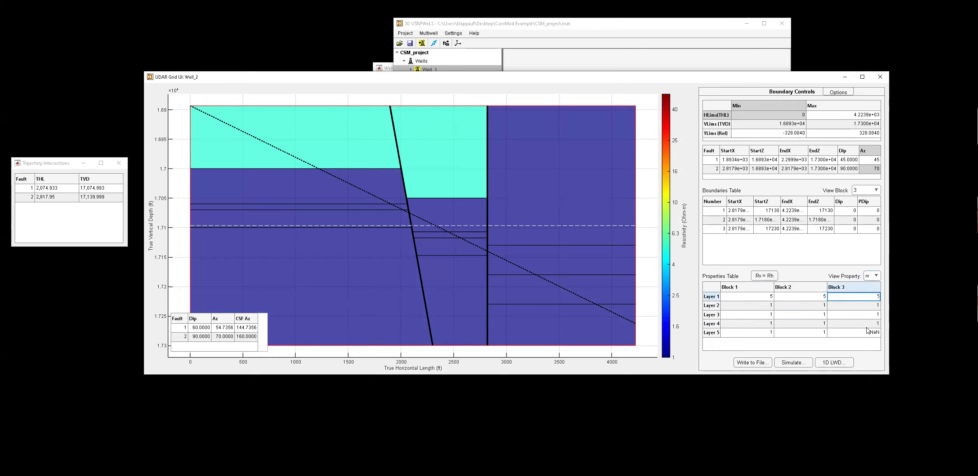
Set block 3's layer 4 vertical resistivity to 5 and layer 5 to 4 in blocks 1 and 2.
{"action": "left_click", "coordinate": [867, 324]}
{"action": "type", "text": "5"}
{"action": "left_click", "coordinate": [762, 334]}
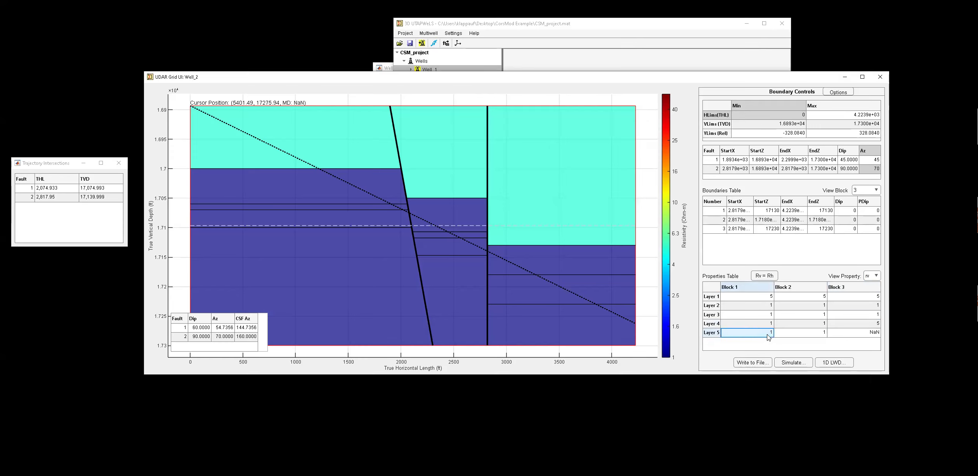
{"action": "type", "text": "4"}
{"action": "left_click", "coordinate": [807, 335]}
{"action": "type", "text": "4"}
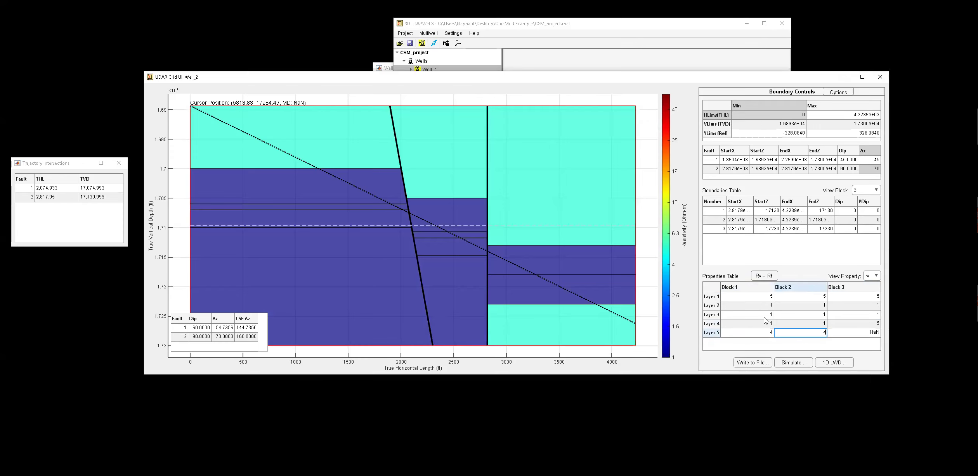
Set layer 3 vertical resistivity to 4 in blocks 1 and 2.
{"action": "left_click", "coordinate": [765, 318]}
{"action": "left_click", "coordinate": [802, 316]}
{"action": "type", "text": "4"}
Set layer 2 vertical resistivity to 30 in blocks 1 and 2.
{"action": "left_click", "coordinate": [771, 307]}
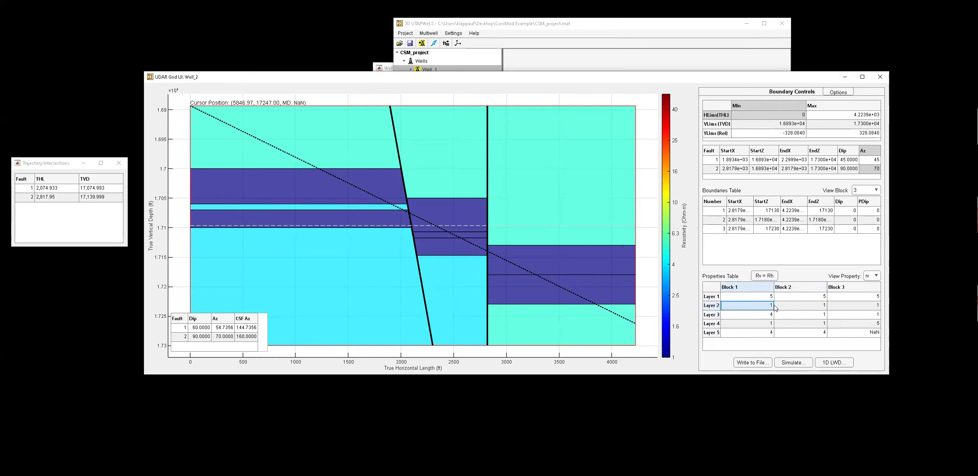
{"action": "type", "text": "30"}
{"action": "left_click", "coordinate": [809, 306]}
{"action": "type", "text": "30"}
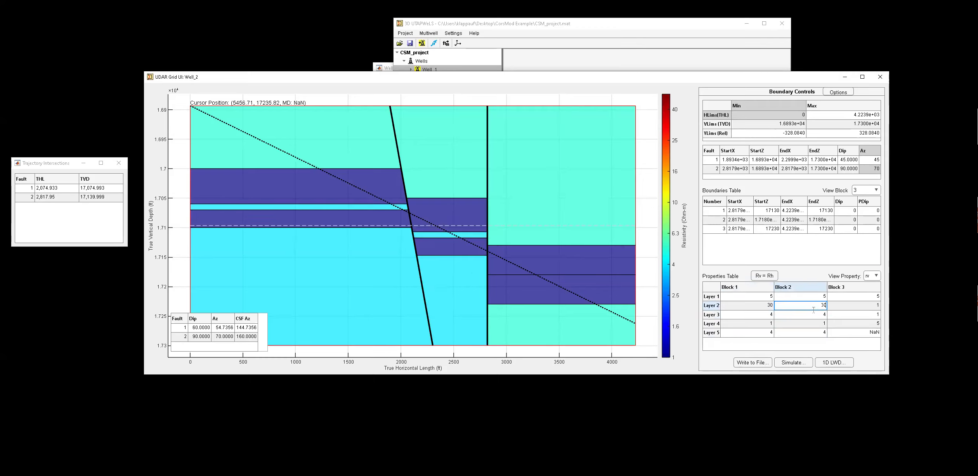
Set layer 4 vertical resistivity to 30 in blocks 1 and 2.
{"action": "left_click", "coordinate": [765, 327]}
{"action": "left_click", "coordinate": [802, 324]}
{"action": "type", "text": "30"}
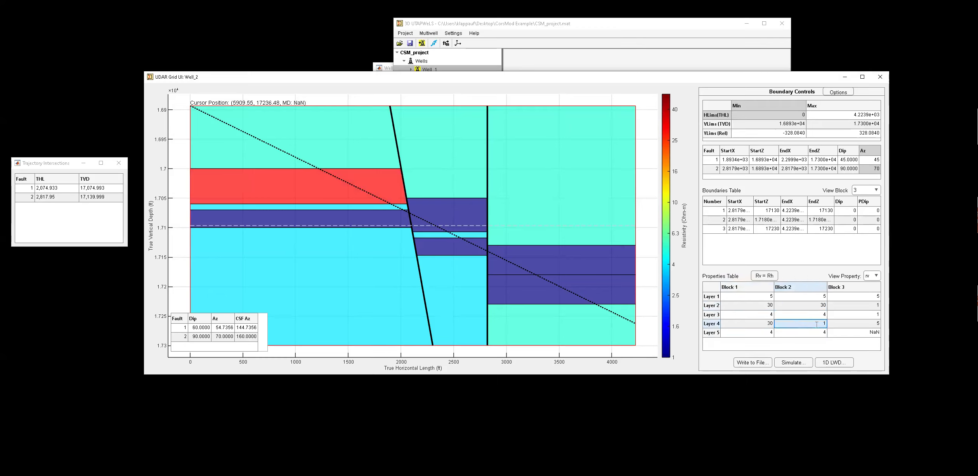
Set block 3's layer 2 vertical resistivity to 20 and layer 3 to 50.
{"action": "left_click", "coordinate": [867, 306]}
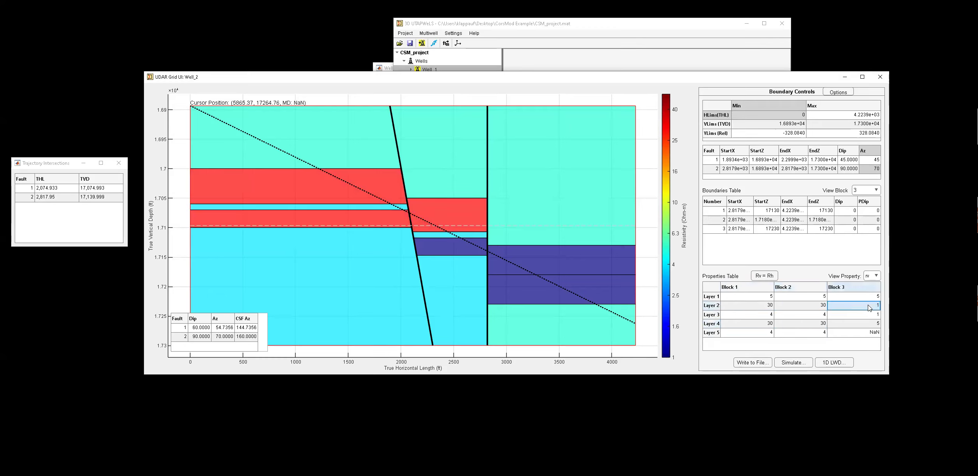
{"action": "type", "text": "20"}
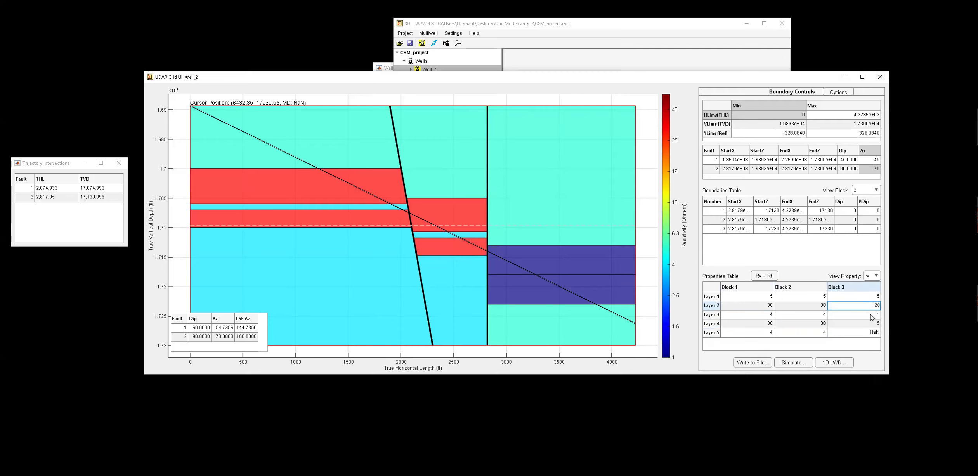
{"action": "left_click", "coordinate": [869, 315]}
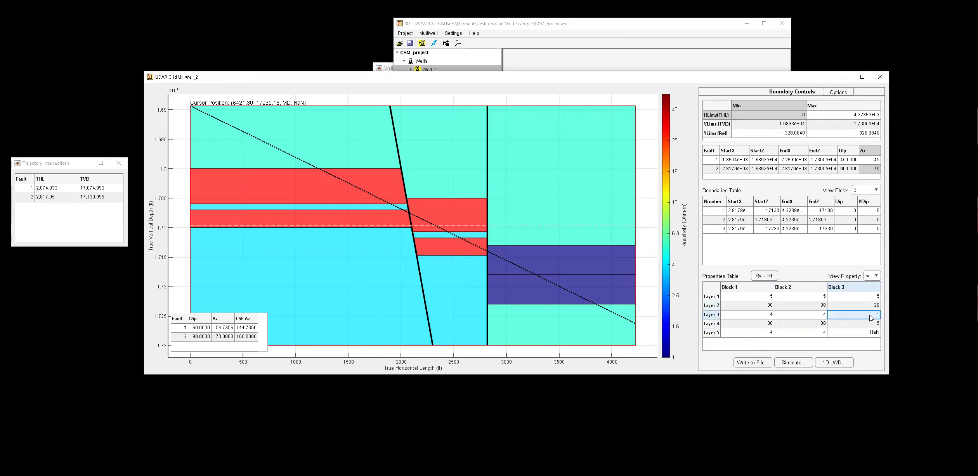
{"action": "type", "text": "50"}
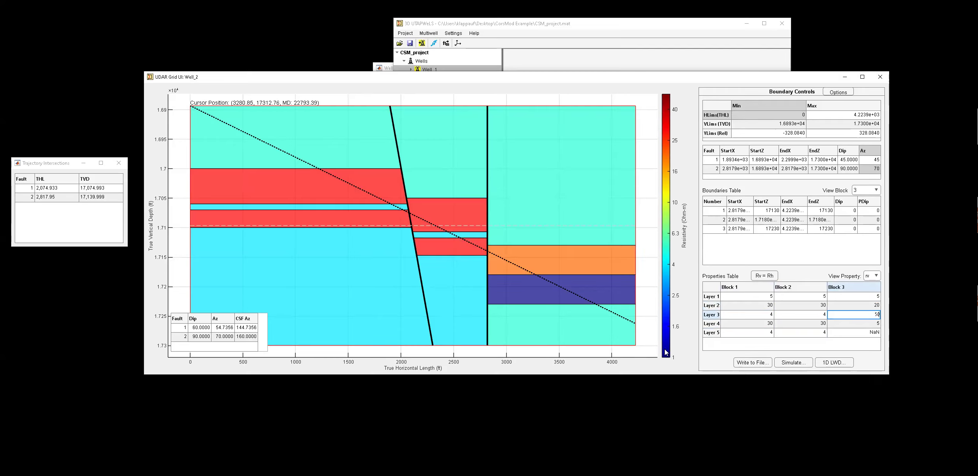
{"action": "left_click", "coordinate": [713, 366]}
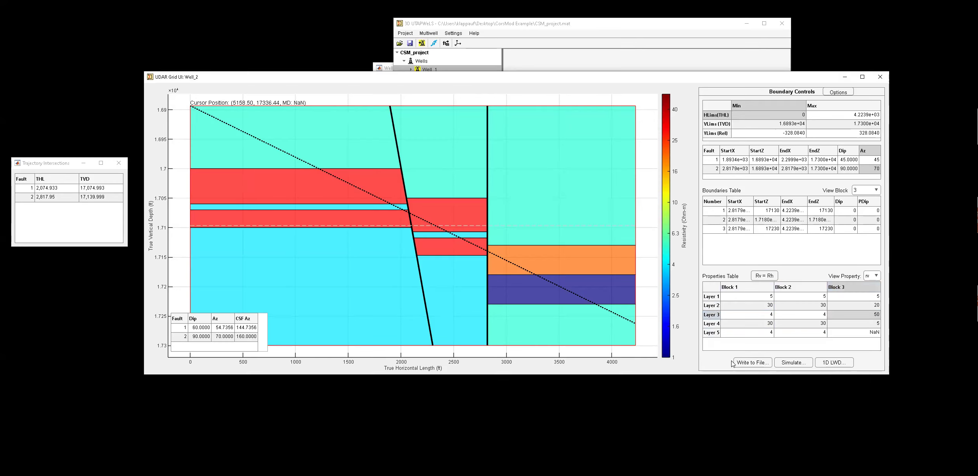
Compare the model's Rh and Rv sections against the benchmark Rh and Rv images on the PowerPoint slide.
{"action": "left_click", "coordinate": [875, 279]}
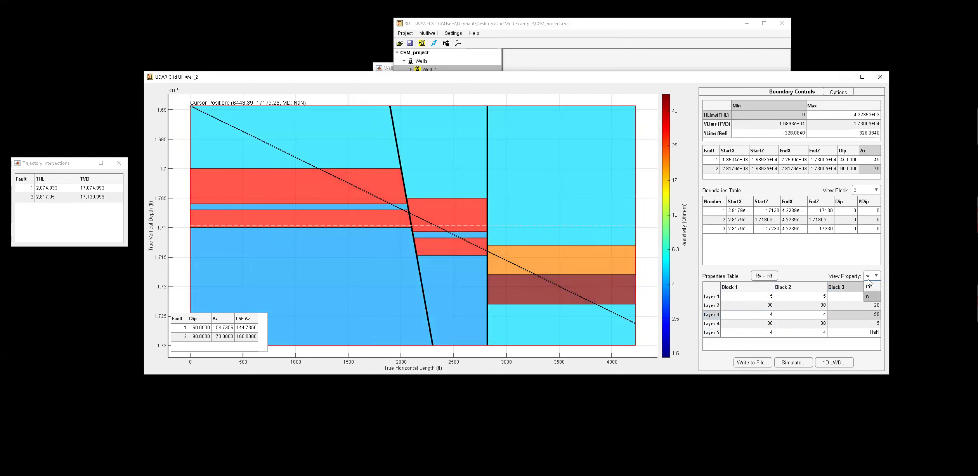
{"action": "left_click", "coordinate": [869, 289]}
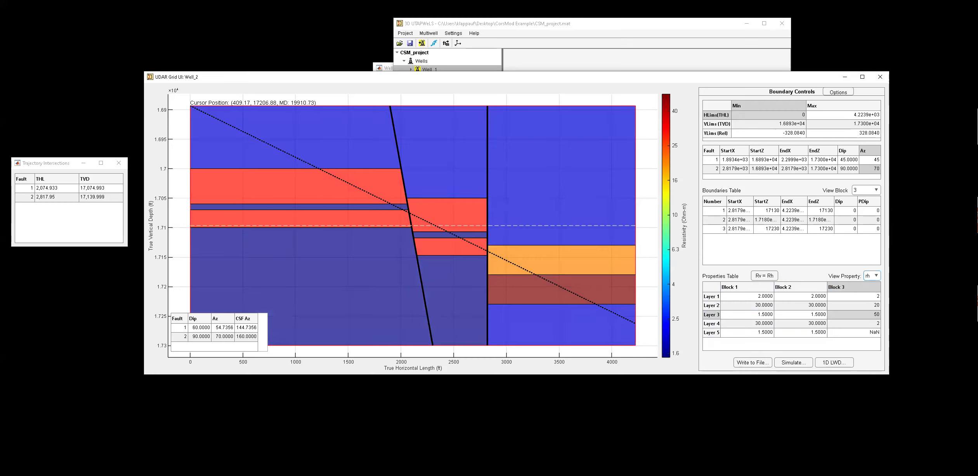
{"action": "left_click_drag", "start_coordinate": [0, 146], "coordinate": [194, 109]}
{"action": "left_click", "coordinate": [77, 261]}
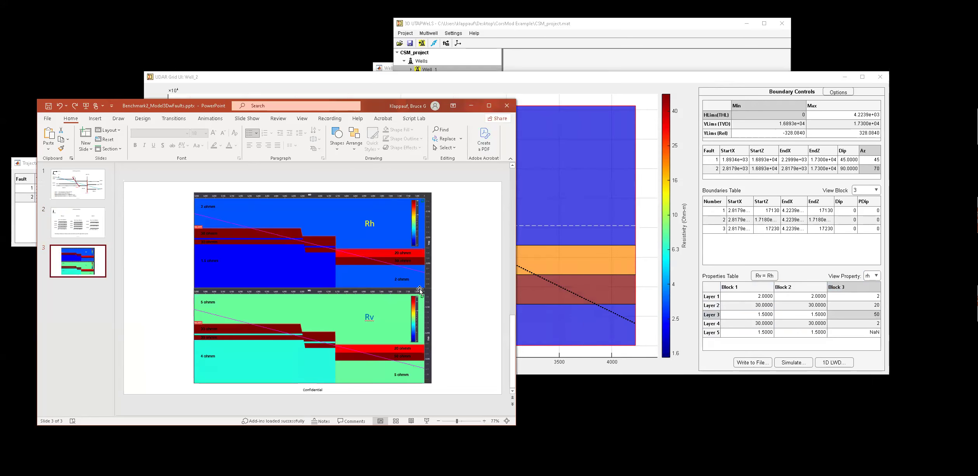
{"action": "left_click_drag", "start_coordinate": [371, 108], "coordinate": [345, 87]}
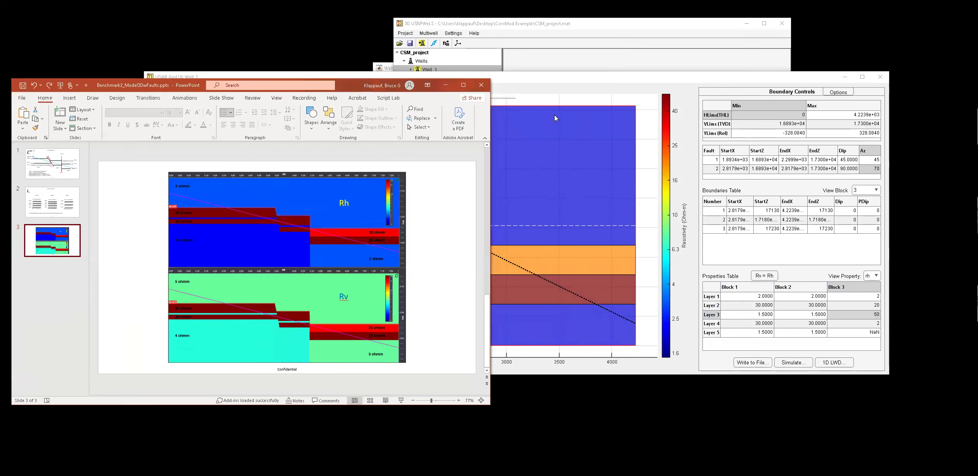
{"action": "left_click_drag", "start_coordinate": [568, 80], "coordinate": [627, 82]}
{"action": "left_click", "coordinate": [936, 272]}
{"action": "left_click", "coordinate": [936, 292]}
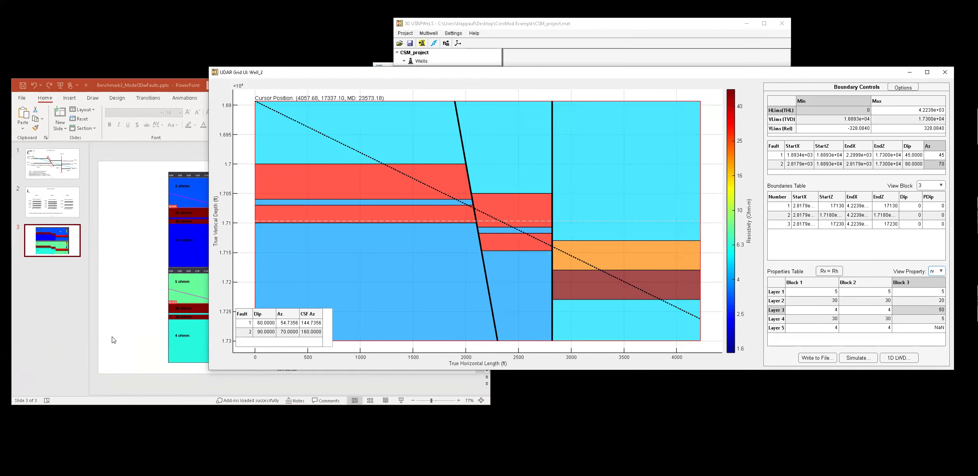
{"action": "left_click", "coordinate": [112, 338]}
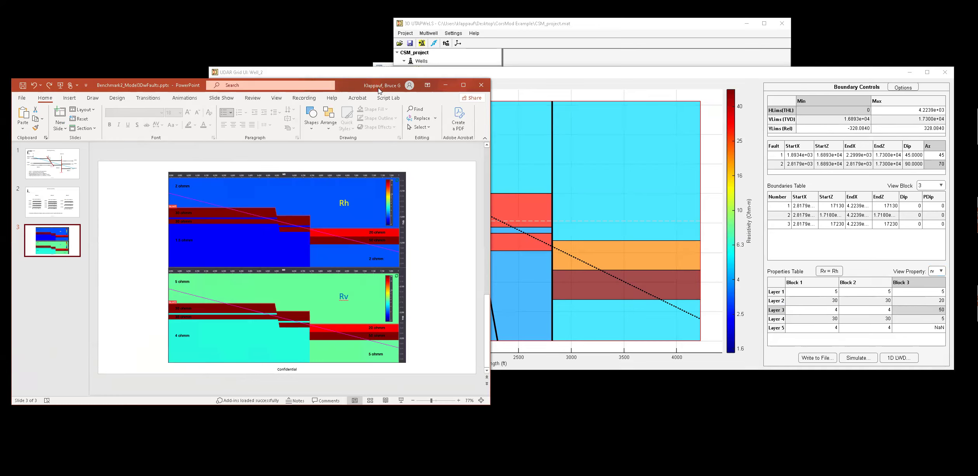
{"action": "left_click_drag", "start_coordinate": [353, 88], "coordinate": [0, 159]}
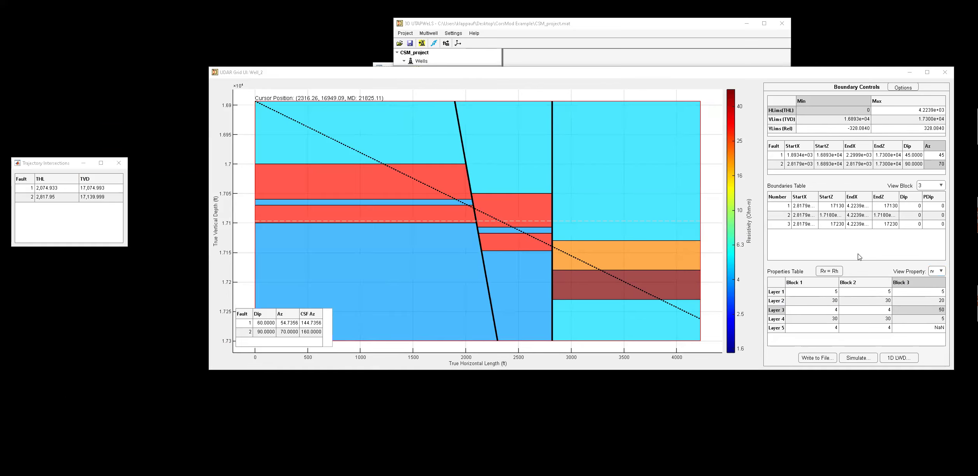
{"action": "left_click_drag", "start_coordinate": [763, 76], "coordinate": [673, 77]}
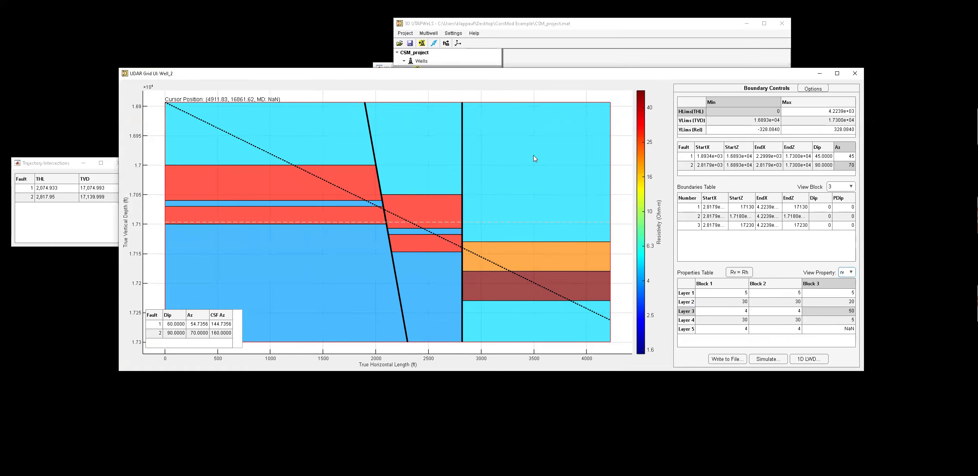
{"action": "left_click", "coordinate": [119, 163]}
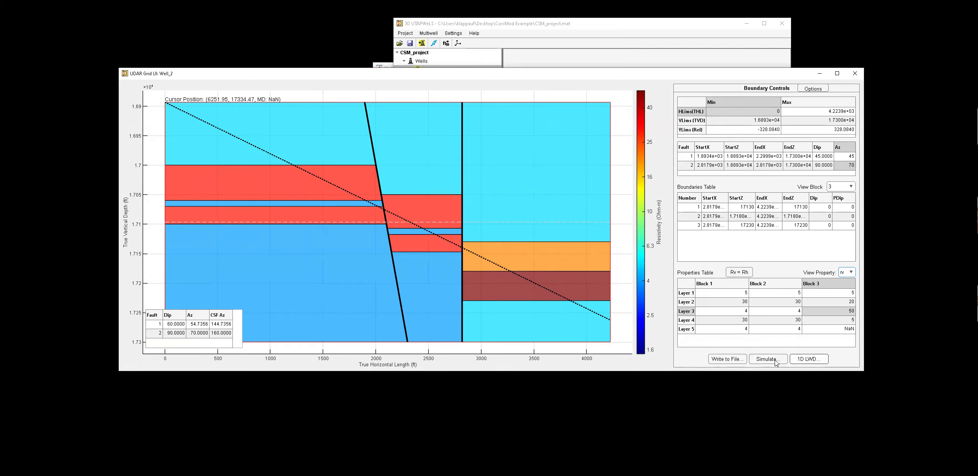
Open the write-to-HDF5 dialog and set the grid sizes to X 5, Y 5 and Z 1.
{"action": "left_click", "coordinate": [716, 360]}
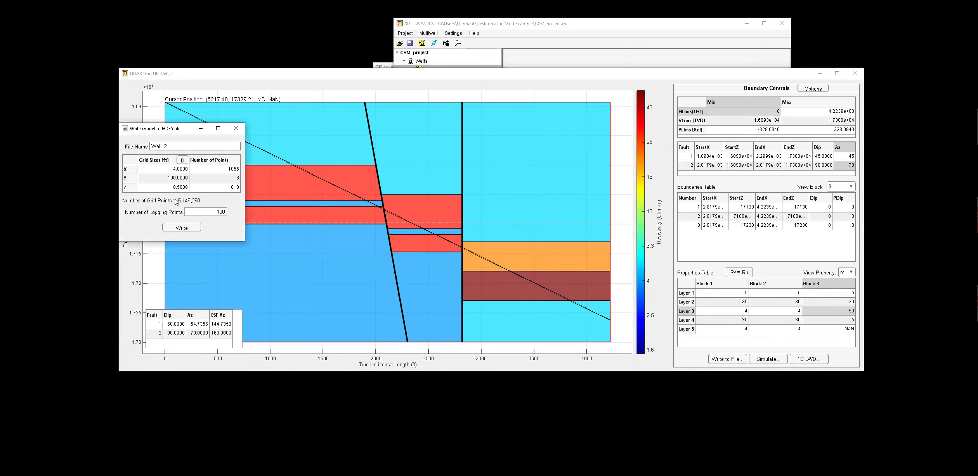
{"action": "left_click", "coordinate": [172, 145]}
{"action": "left_click", "coordinate": [178, 181]}
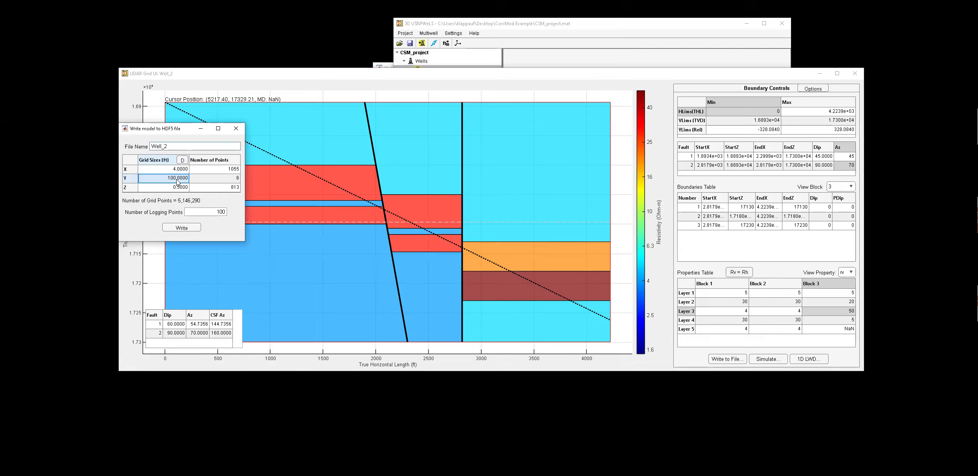
{"action": "type", "text": "5"}
{"action": "left_click", "coordinate": [175, 170]}
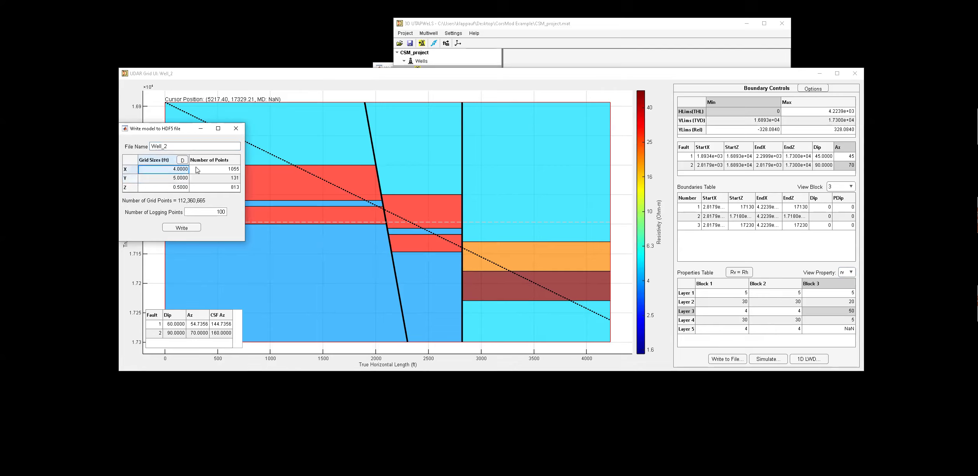
{"action": "type", "text": "5"}
{"action": "left_click", "coordinate": [175, 201]}
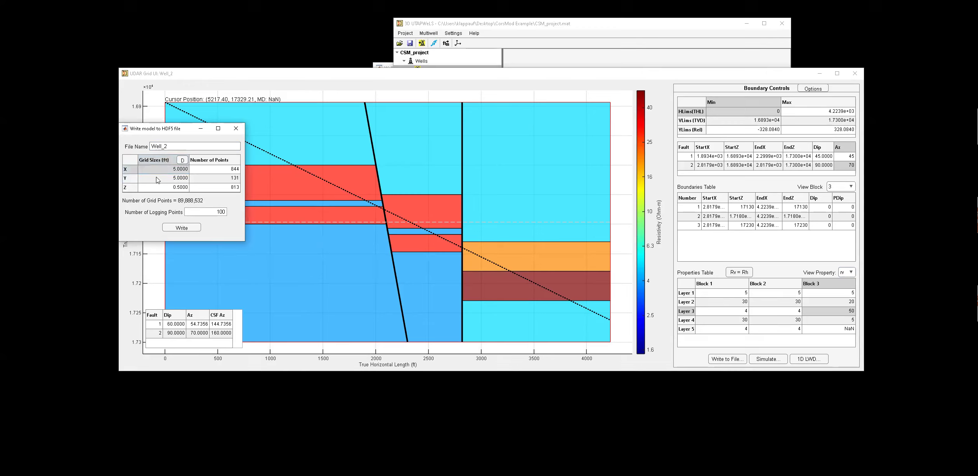
{"action": "left_click", "coordinate": [179, 188]}
{"action": "type", "text": "1"}
Set the number of logging points to 200 and write the model to an HDF5 file.
{"action": "left_click", "coordinate": [215, 202]}
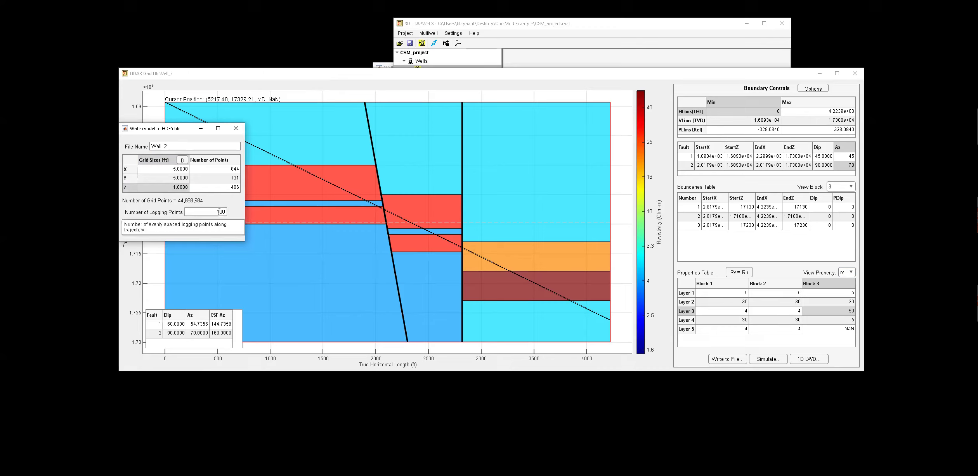
{"action": "type", "text": "2"}
{"action": "left_click", "coordinate": [184, 228]}
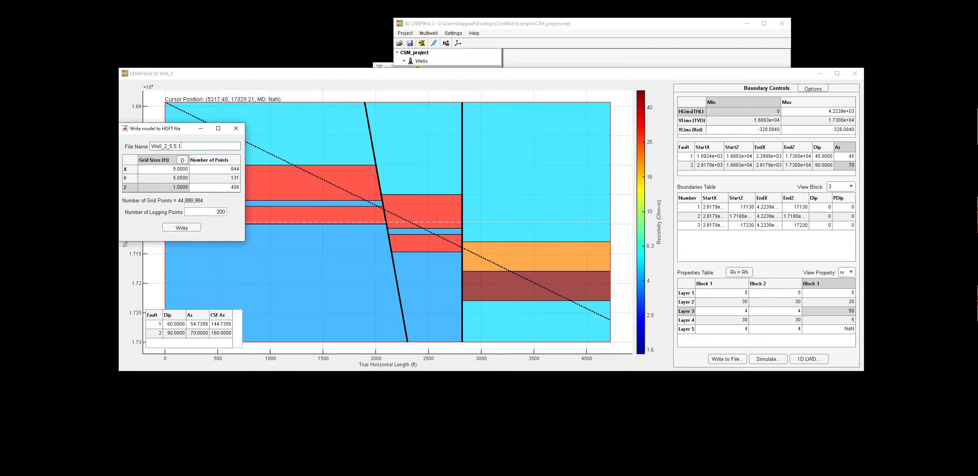
{"action": "type", "text": "00"}
{"action": "left_click", "coordinate": [184, 228]}
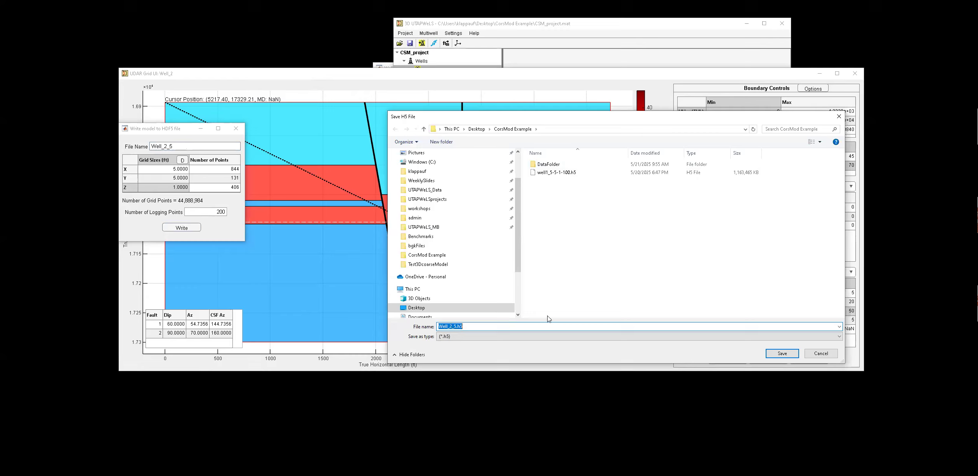
Save the file as Well_2_5-5-1-200 in the ConMod Example folder and close the write dialog.
{"action": "left_click", "coordinate": [454, 326]}
{"action": "left_click_drag", "start_coordinate": [485, 325], "coordinate": [486, 325]}
{"action": "type", "text": "5-5-1-200"}
{"action": "left_click", "coordinate": [782, 354]}
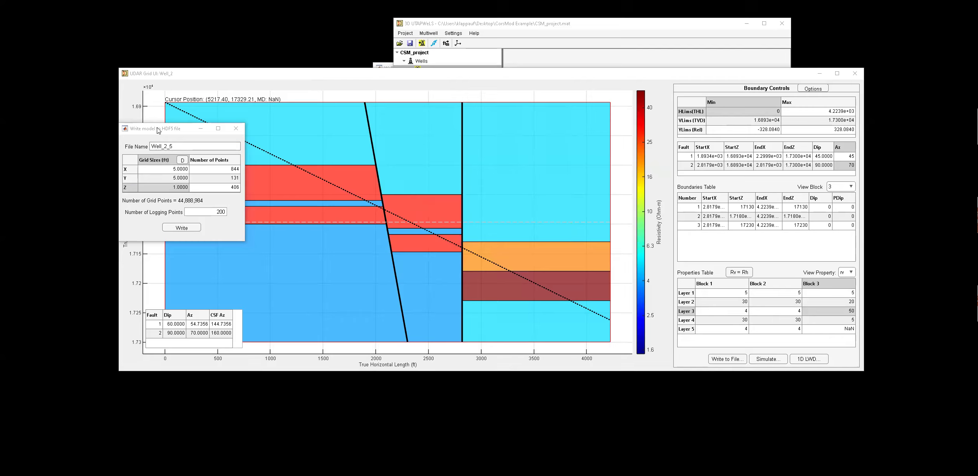
{"action": "left_click", "coordinate": [236, 128]}
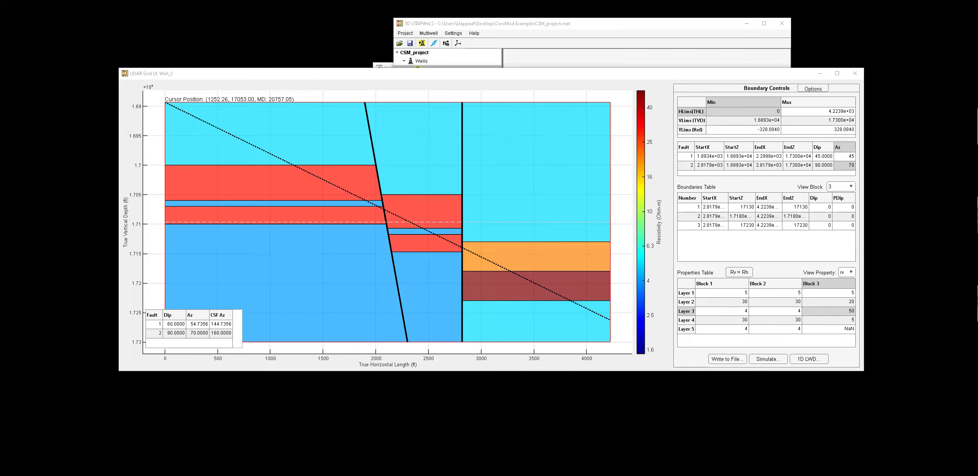
Switch to the PBM2 3D viewer and rotate the pixel-based model view.
{"action": "key", "text": "alt+Tab"}
{"action": "key", "text": "alt+Tab"}
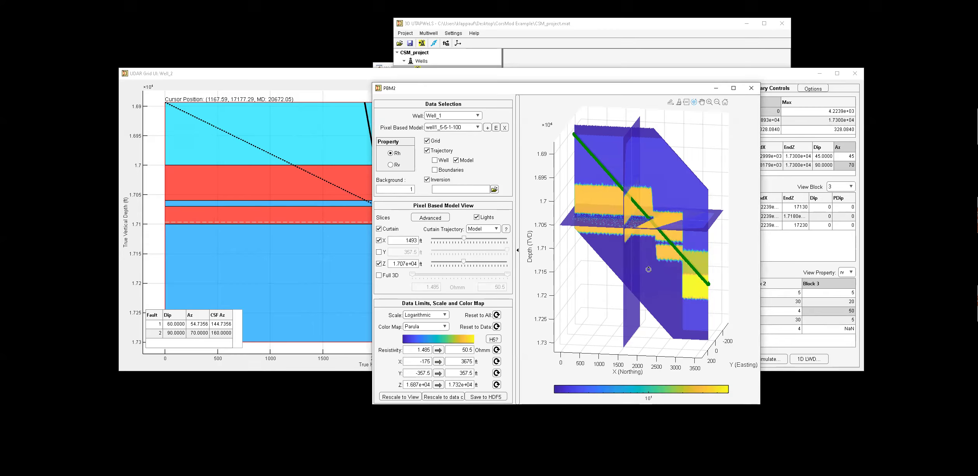
{"action": "left_click_drag", "start_coordinate": [681, 277], "coordinate": [633, 258]}
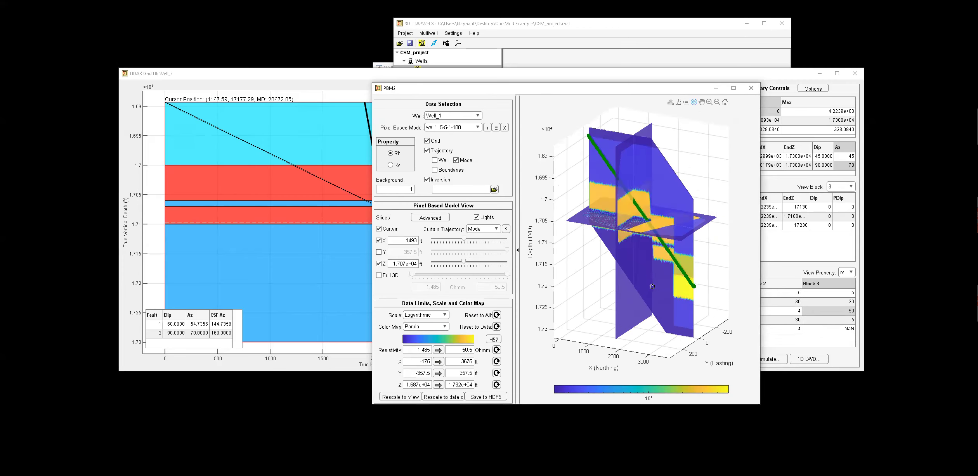
Rotate the 3D pixel-based model to inspect it from several angles, then close the PBM2 viewer.
{"action": "left_click_drag", "start_coordinate": [617, 289], "coordinate": [683, 271]}
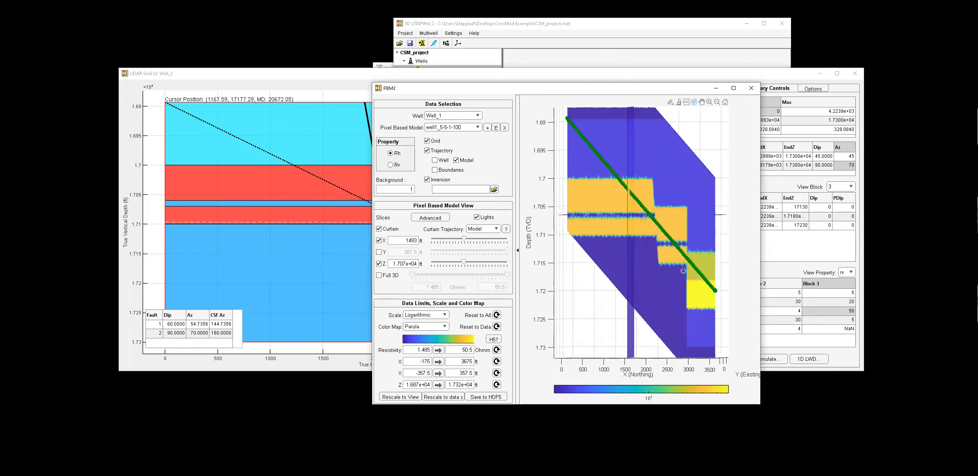
{"action": "left_click_drag", "start_coordinate": [674, 217], "coordinate": [679, 265]}
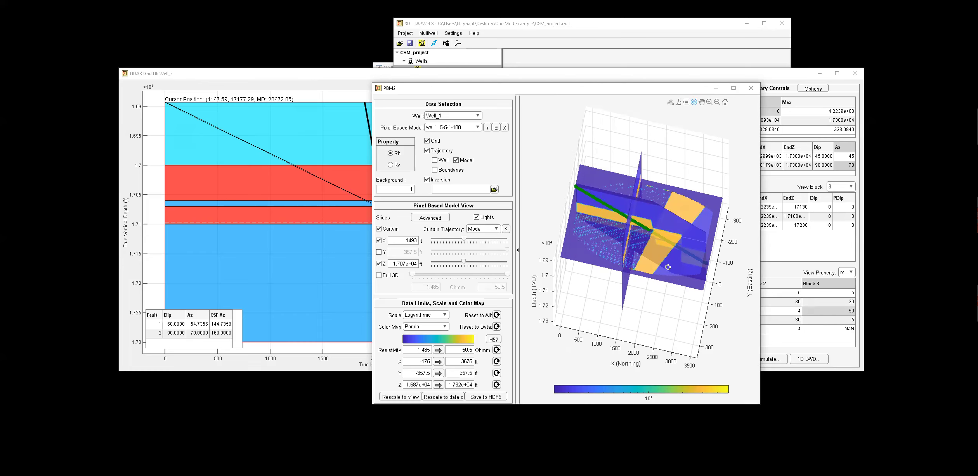
{"action": "left_click_drag", "start_coordinate": [676, 254], "coordinate": [680, 222]}
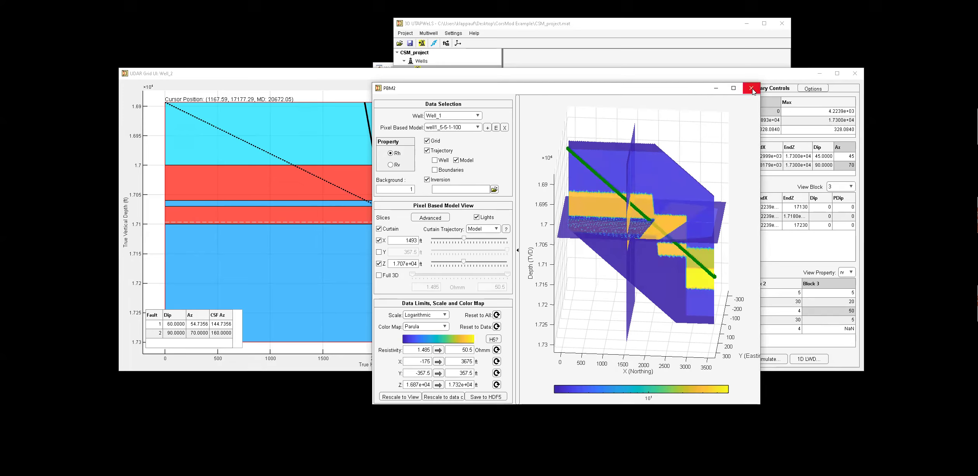
{"action": "left_click", "coordinate": [715, 89]}
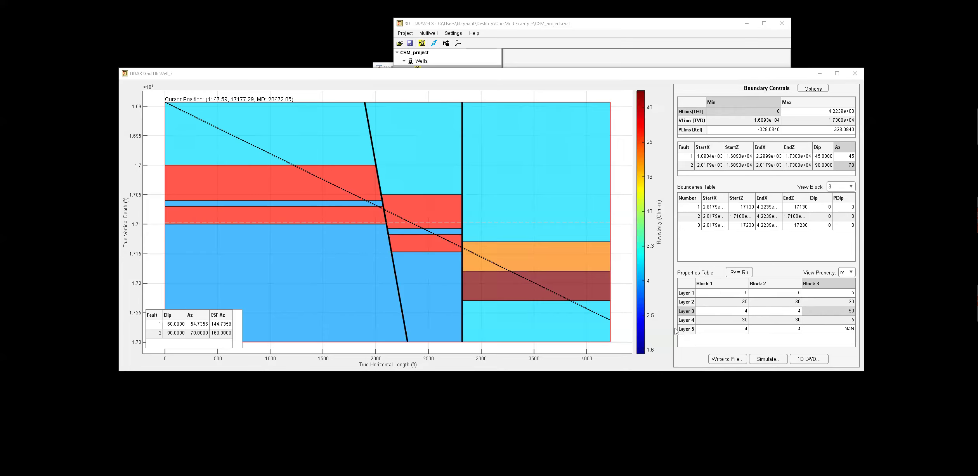
Open the UDAR simulation dialog, set the variant to 1-D UT and pick the B-Field MR Tool Default.
{"action": "left_click", "coordinate": [764, 362]}
{"action": "left_click", "coordinate": [764, 361]}
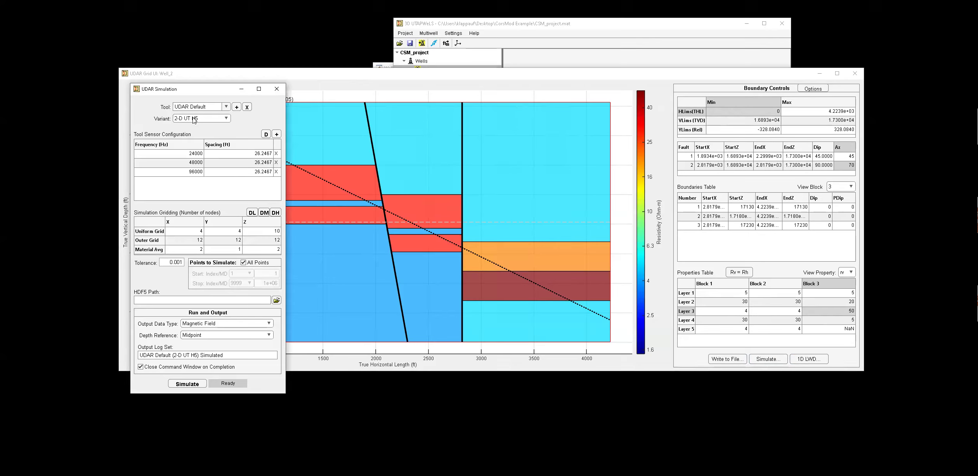
{"action": "left_click", "coordinate": [194, 120]}
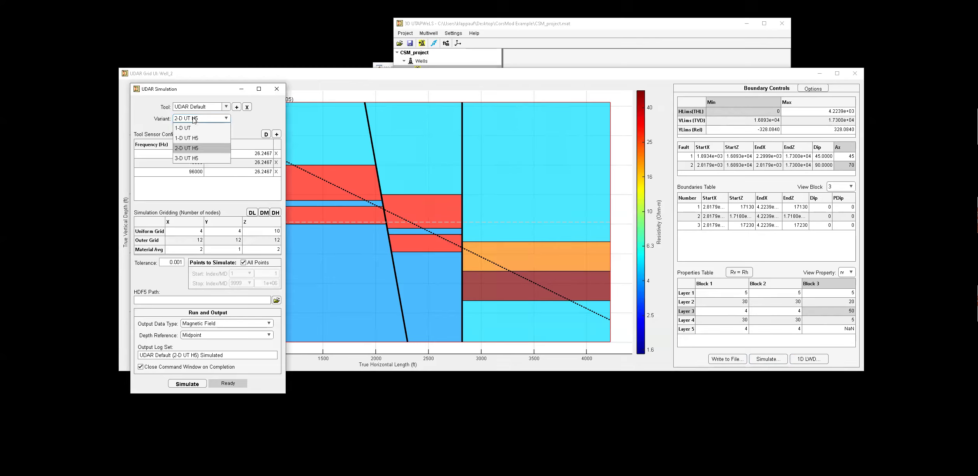
{"action": "left_click", "coordinate": [191, 128]}
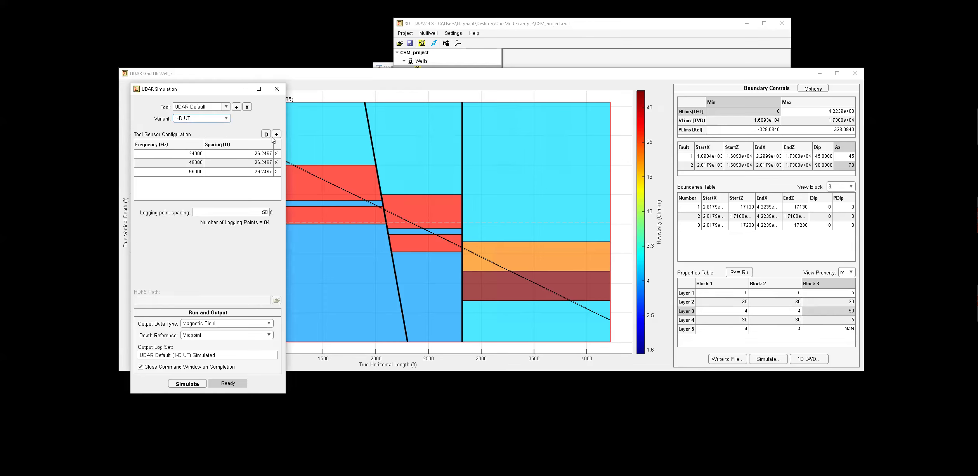
{"action": "left_click", "coordinate": [226, 107]}
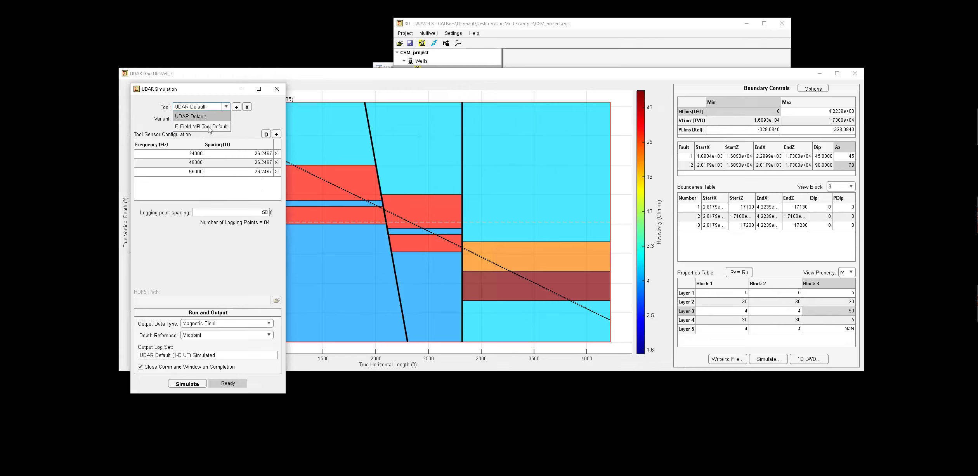
{"action": "left_click", "coordinate": [210, 128]}
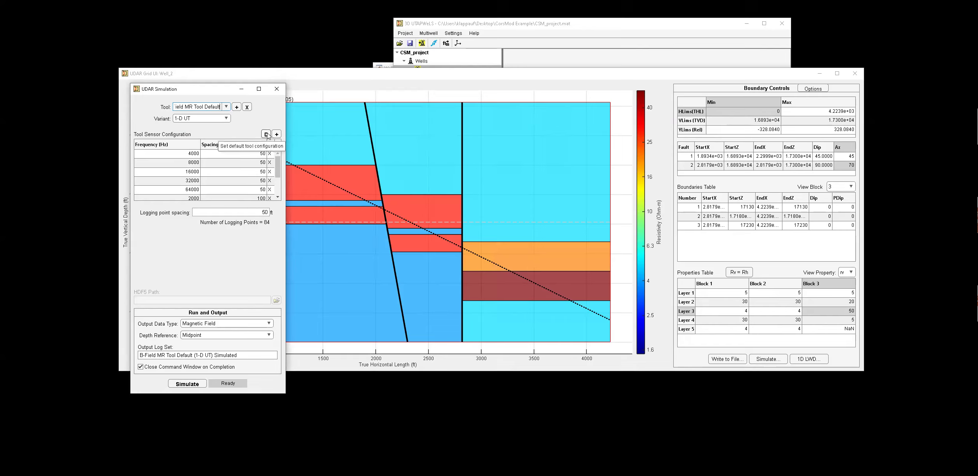
Add a new tool, load its default sensor frequencies and add one more sensor row.
{"action": "left_click", "coordinate": [237, 108]}
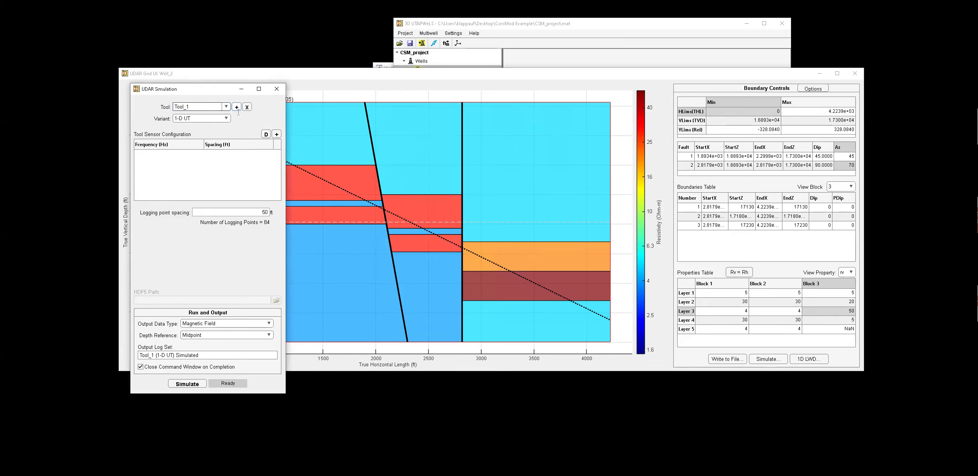
{"action": "left_click", "coordinate": [266, 135]}
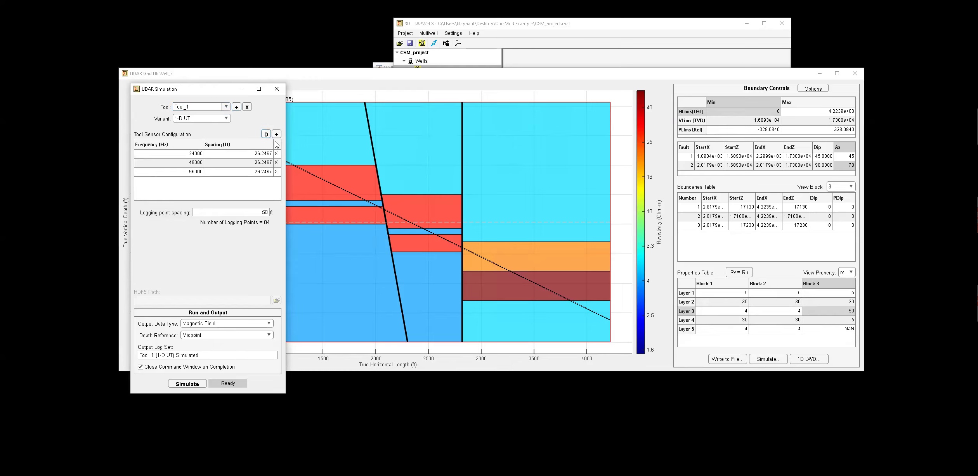
{"action": "left_click", "coordinate": [276, 135]}
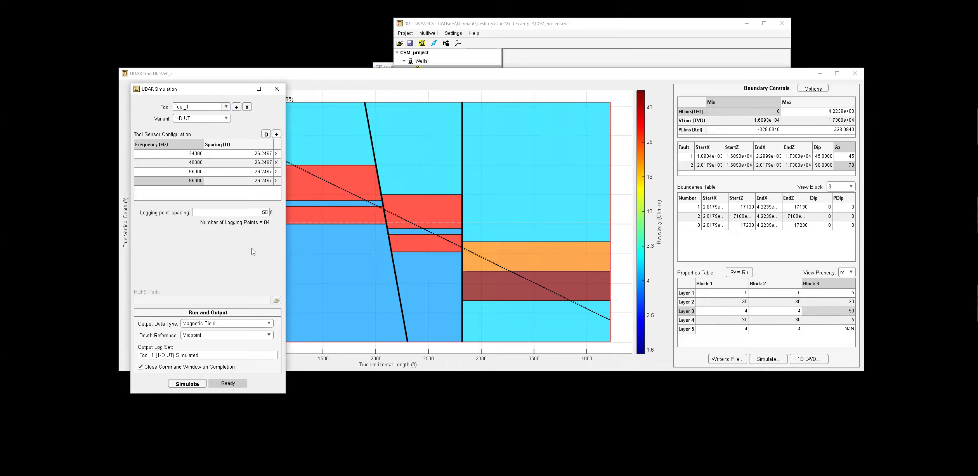
{"action": "left_click", "coordinate": [207, 327]}
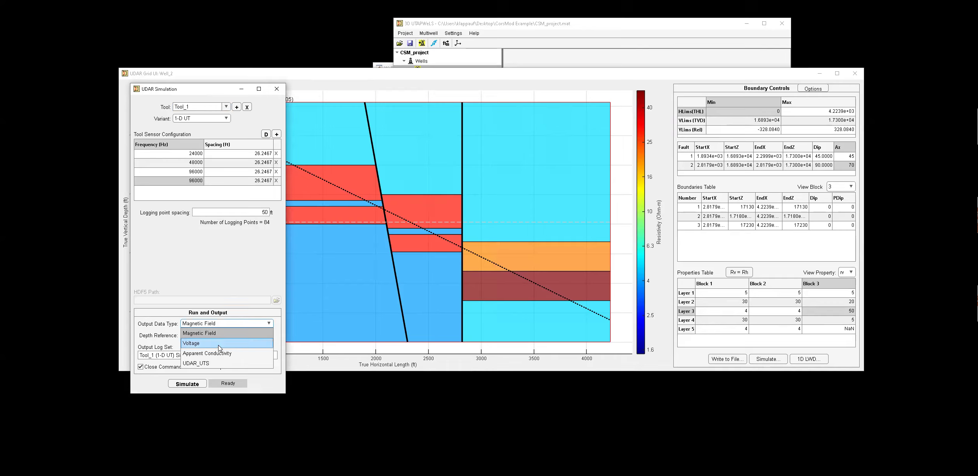
{"action": "left_click", "coordinate": [214, 274]}
{"action": "left_click", "coordinate": [202, 336]}
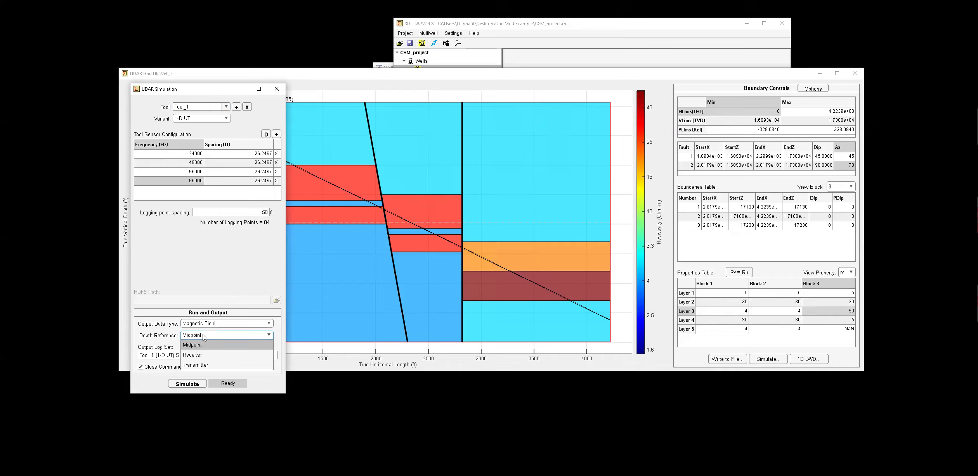
{"action": "left_click", "coordinate": [204, 336]}
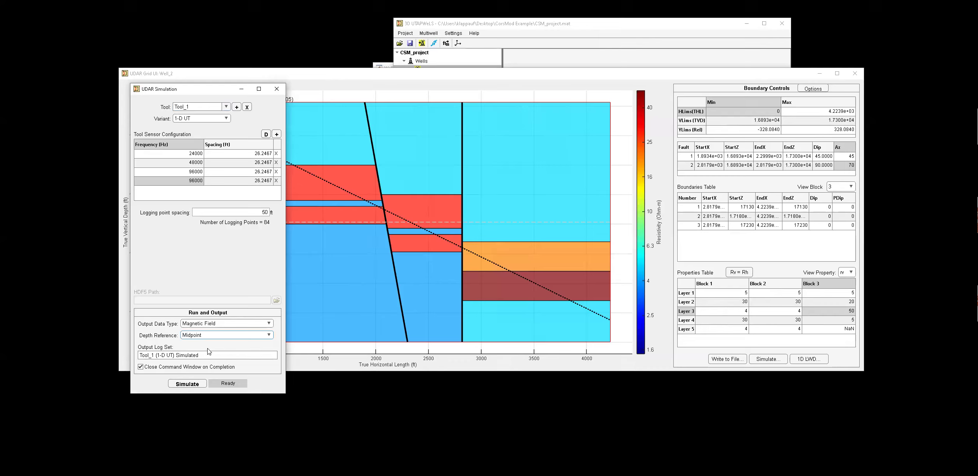
Set the simulation variant to 2-D UT H5 and the tool to B-Field MR Tool Default.
{"action": "left_click", "coordinate": [198, 105]}
{"action": "left_click", "coordinate": [203, 120]}
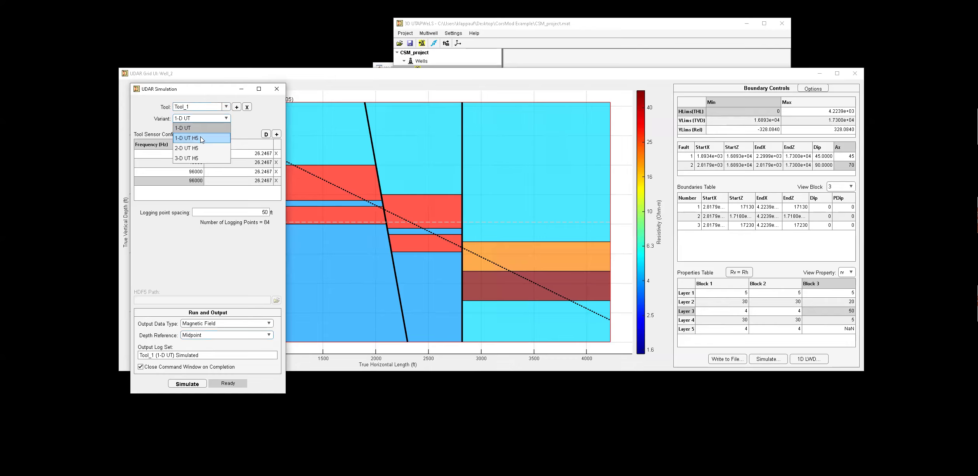
{"action": "left_click", "coordinate": [198, 149]}
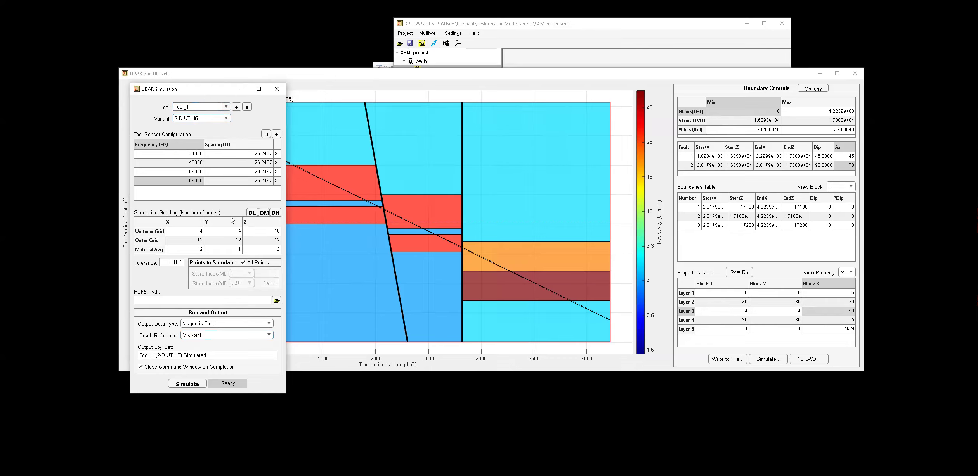
{"action": "left_click", "coordinate": [218, 110]}
{"action": "left_click", "coordinate": [213, 129]}
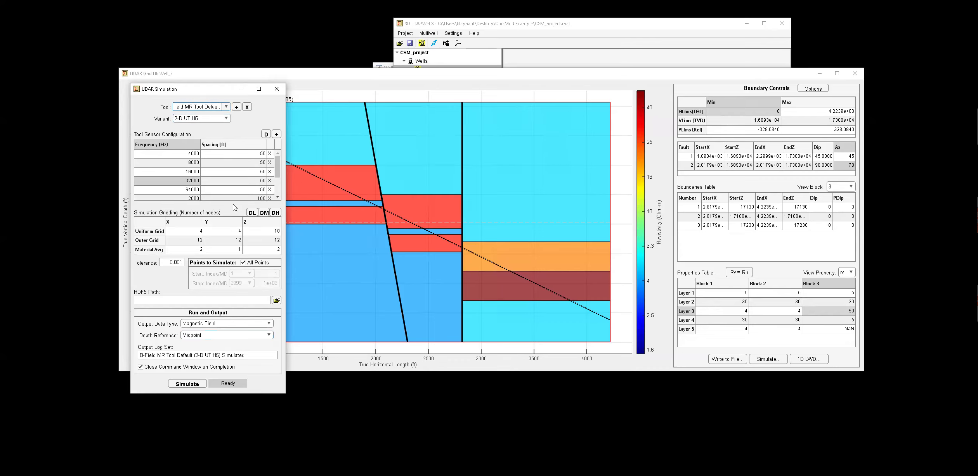
Set the HDF5 path to the Well_2_5-5-1-200.h5 model file in the ConMod Example folder.
{"action": "mouse_move", "coordinate": [280, 170]}
{"action": "left_mouse_down"}
{"action": "mouse_move", "coordinate": [281, 194]}
{"action": "mouse_move", "coordinate": [276, 164]}
{"action": "left_mouse_up"}
{"action": "scroll", "coordinate": [278, 186], "scroll_direction": "up", "scroll_amount": 2}
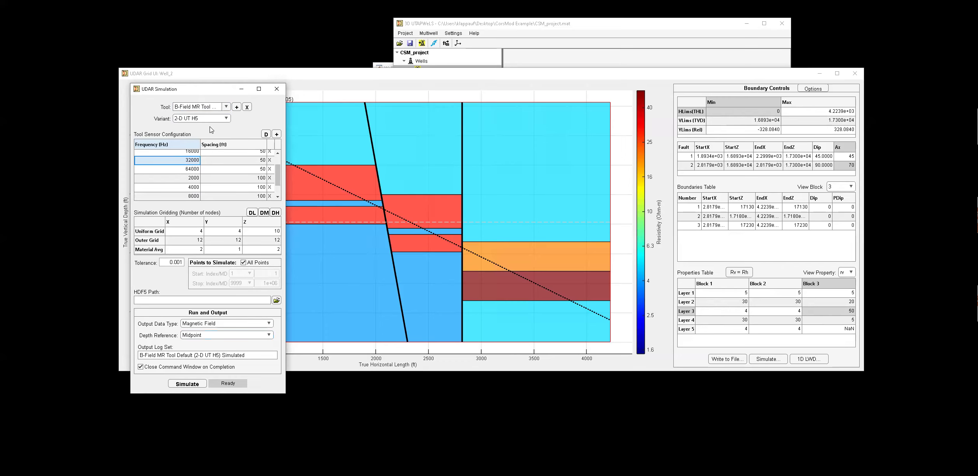
{"action": "left_click", "coordinate": [277, 300]}
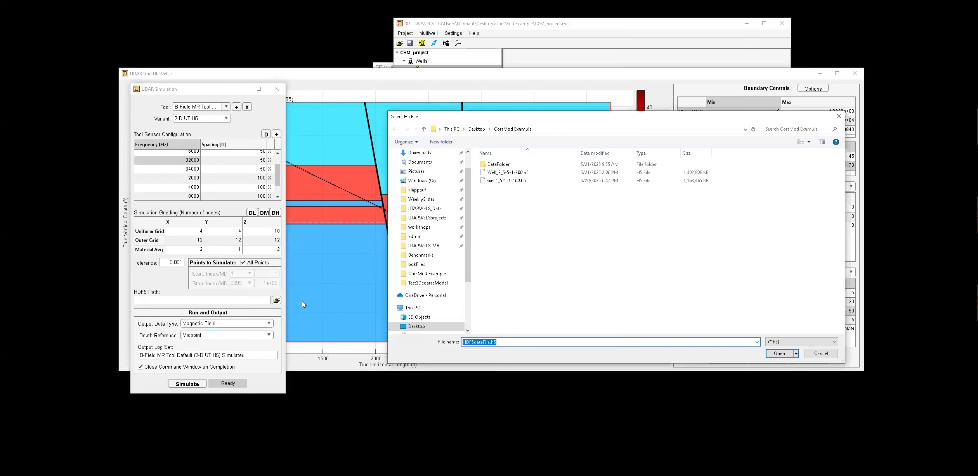
{"action": "left_click", "coordinate": [510, 173]}
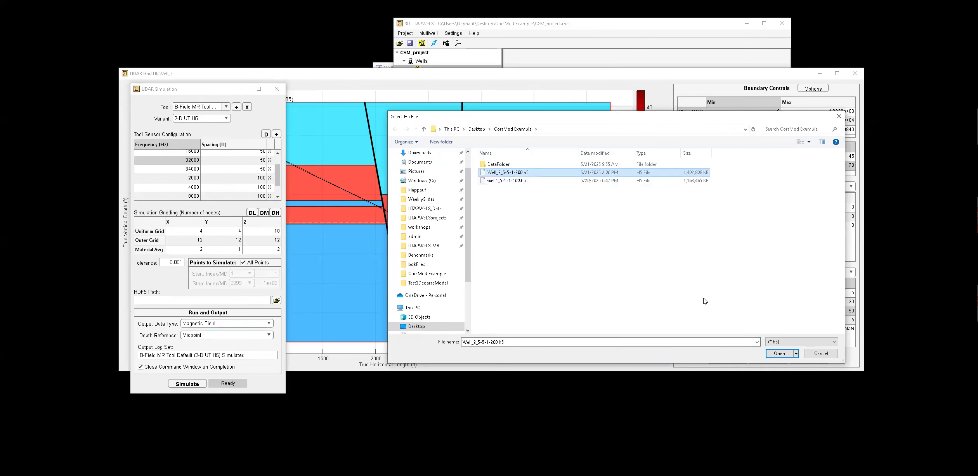
{"action": "left_click", "coordinate": [780, 353]}
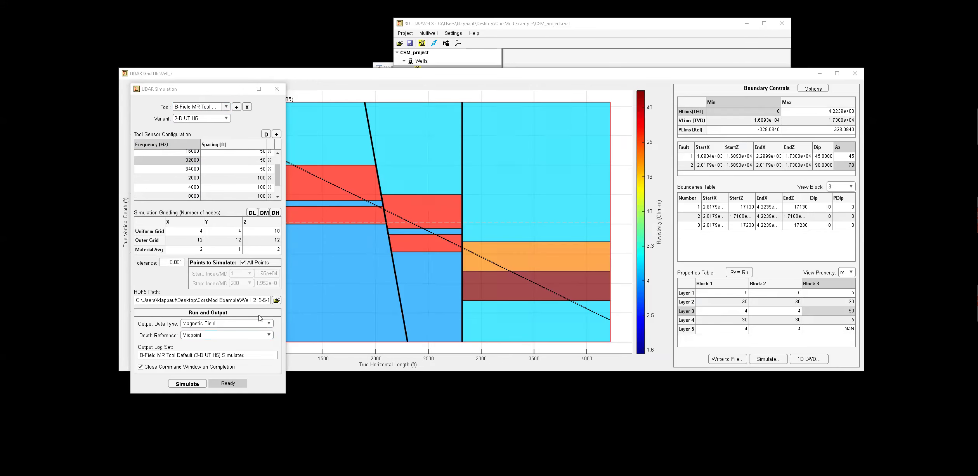
Keep all points for simulation and apply the low-resolution default simulation grid.
{"action": "left_click", "coordinate": [243, 264]}
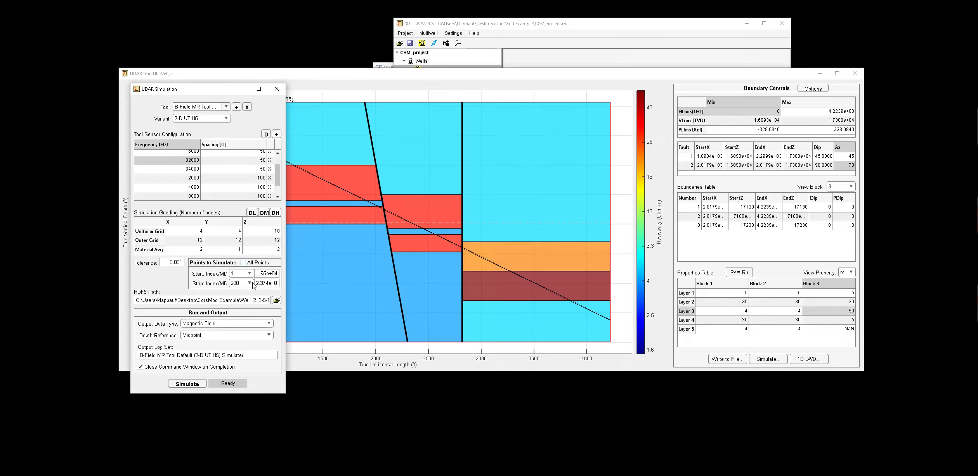
{"action": "left_click", "coordinate": [244, 263]}
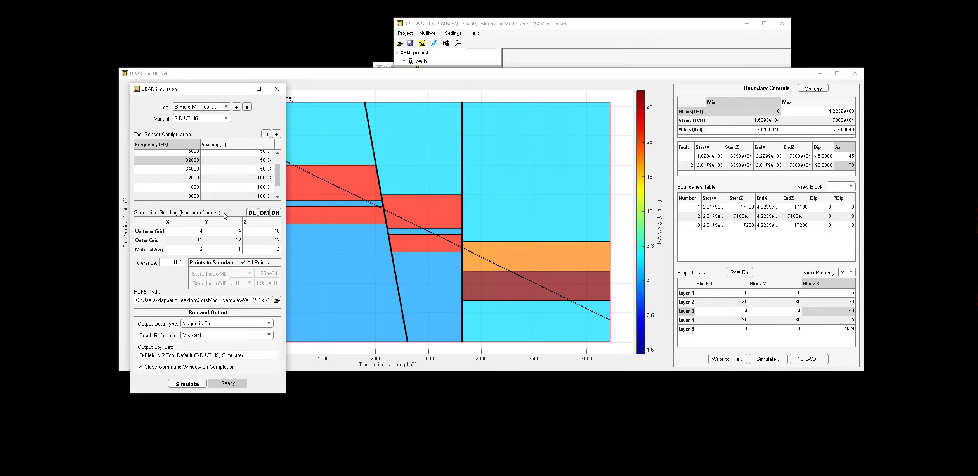
{"action": "left_click", "coordinate": [252, 213]}
Expand Well_1's log sets in the project tree and open the 2-D UT H5 simulated log set in a tracks view.
{"action": "left_click", "coordinate": [501, 26]}
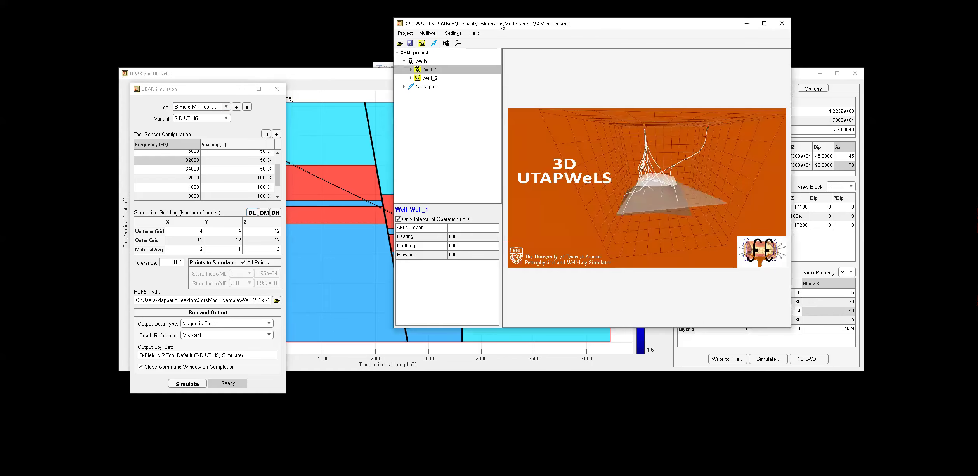
{"action": "left_click", "coordinate": [411, 69]}
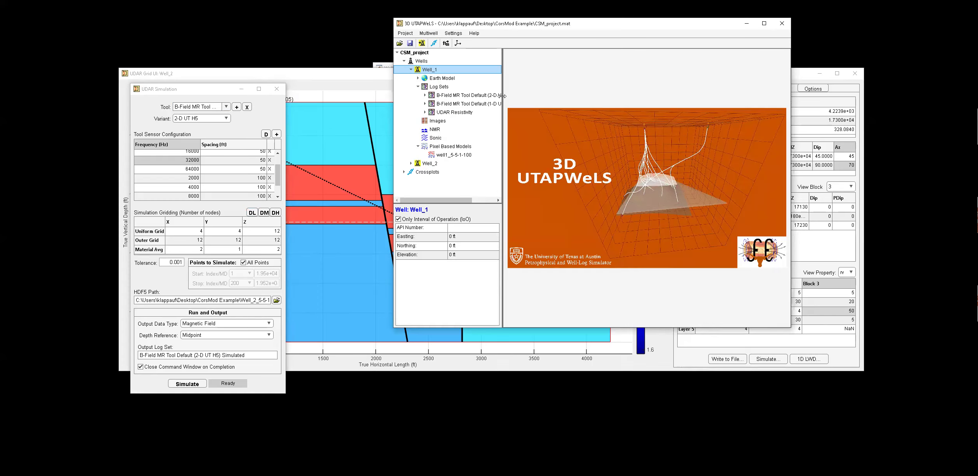
{"action": "left_click_drag", "start_coordinate": [505, 96], "coordinate": [552, 97]}
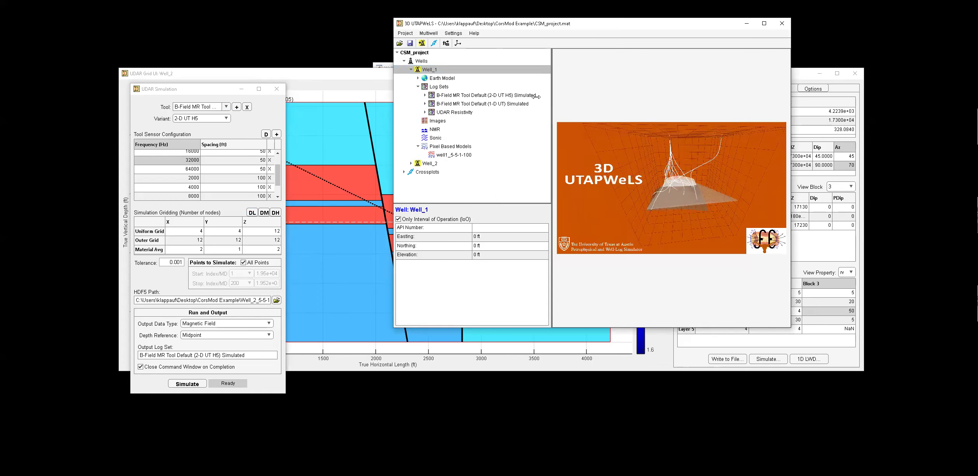
{"action": "left_click", "coordinate": [425, 104]}
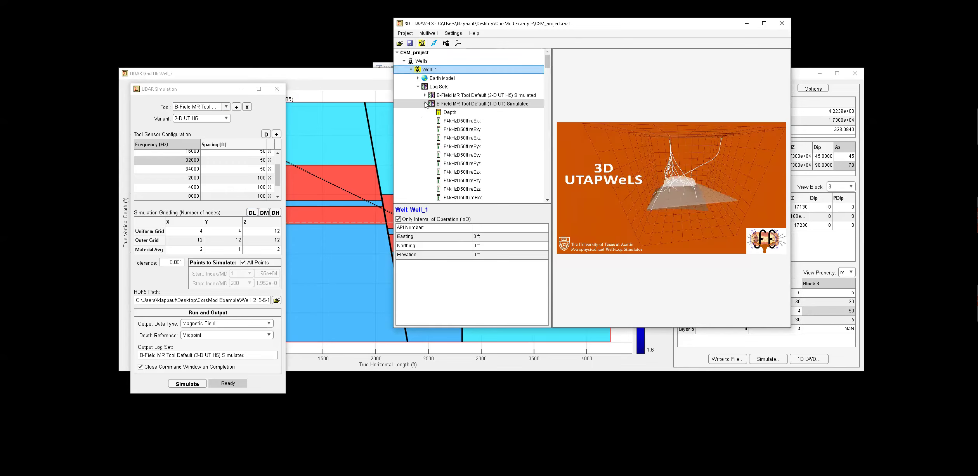
{"action": "left_click", "coordinate": [425, 103]}
{"action": "left_click", "coordinate": [425, 95]}
{"action": "left_click", "coordinate": [425, 96]}
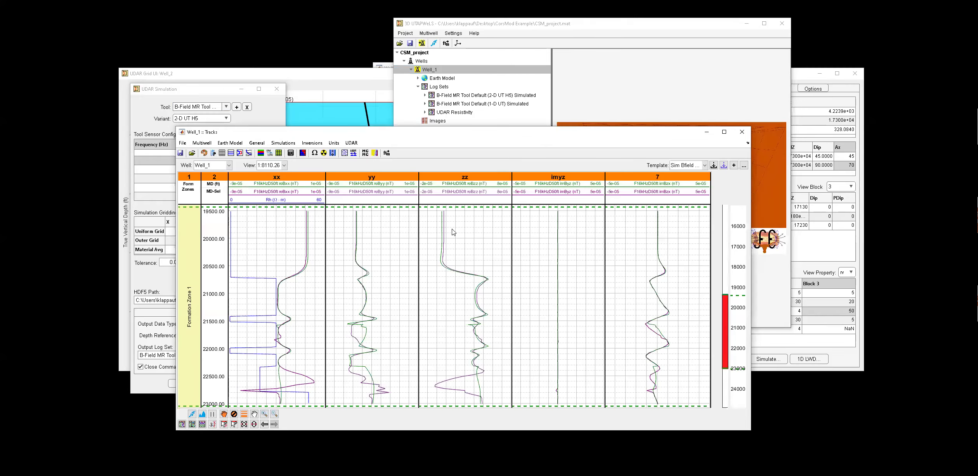
Minimize the log tracks window and the Grid UI window and close the UDAR simulation dialog.
{"action": "left_click_drag", "start_coordinate": [473, 138], "coordinate": [561, 118]}
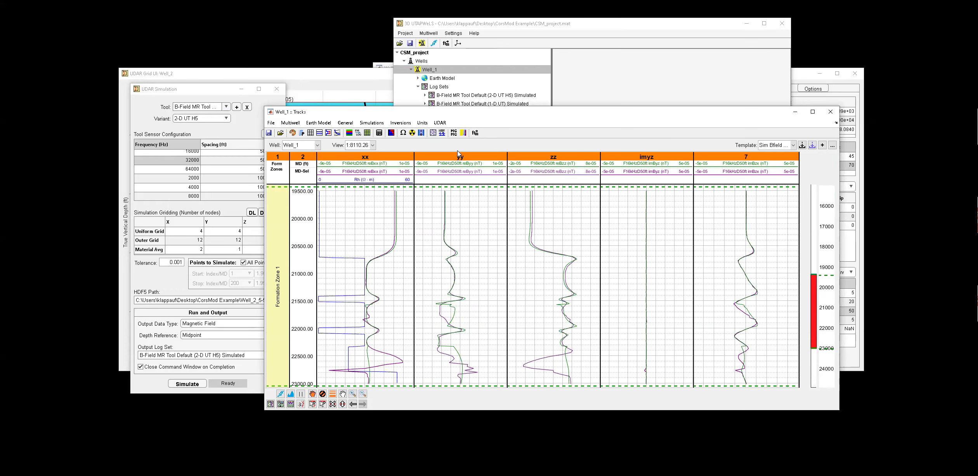
{"action": "left_click", "coordinate": [793, 112]}
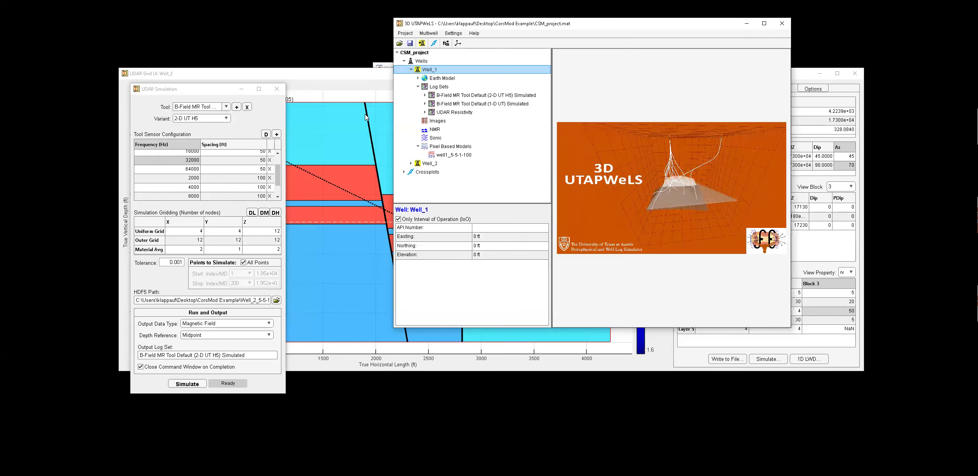
{"action": "left_click", "coordinate": [276, 90]}
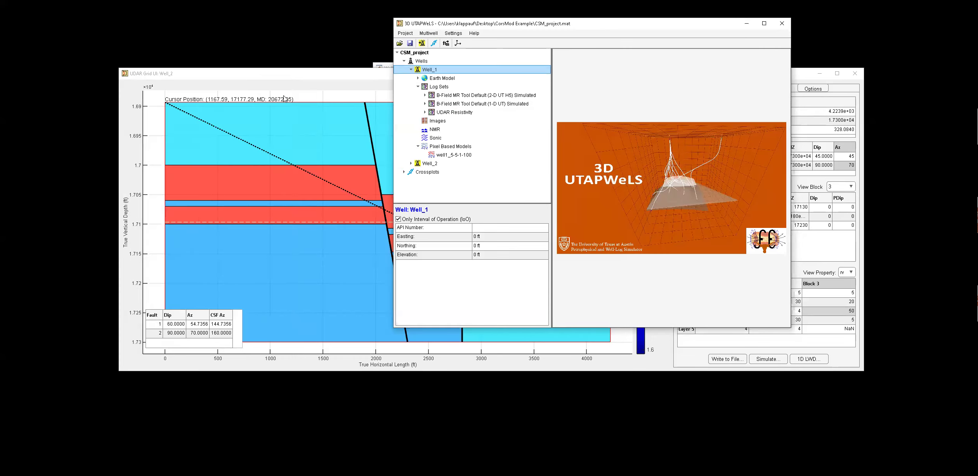
{"action": "left_click", "coordinate": [676, 364]}
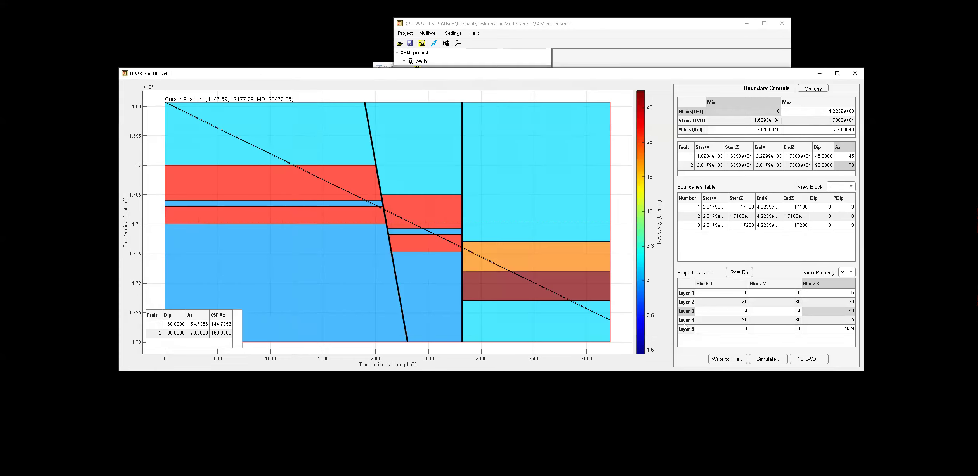
{"action": "left_click", "coordinate": [819, 74]}
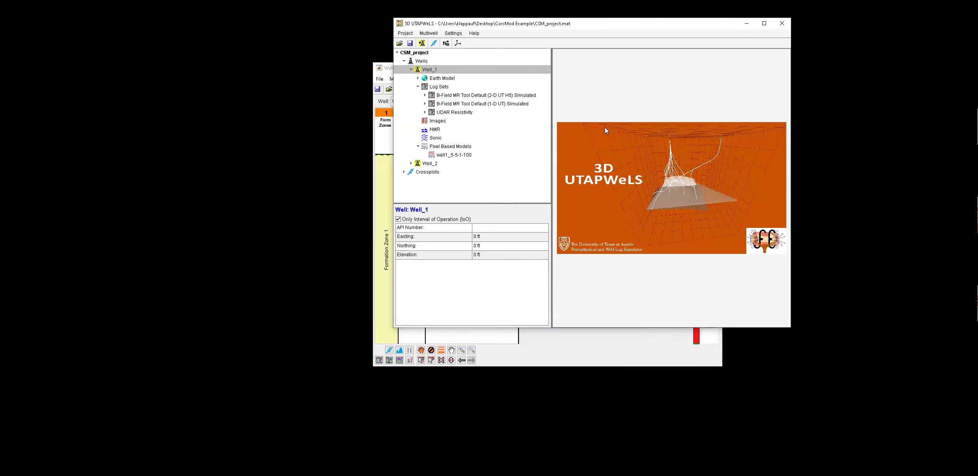
Try to view UDAR inversion results for Well_2 from the 25-05-21_11-34-58 2-D UT H5 simulation folder.
{"action": "left_click", "coordinate": [570, 360]}
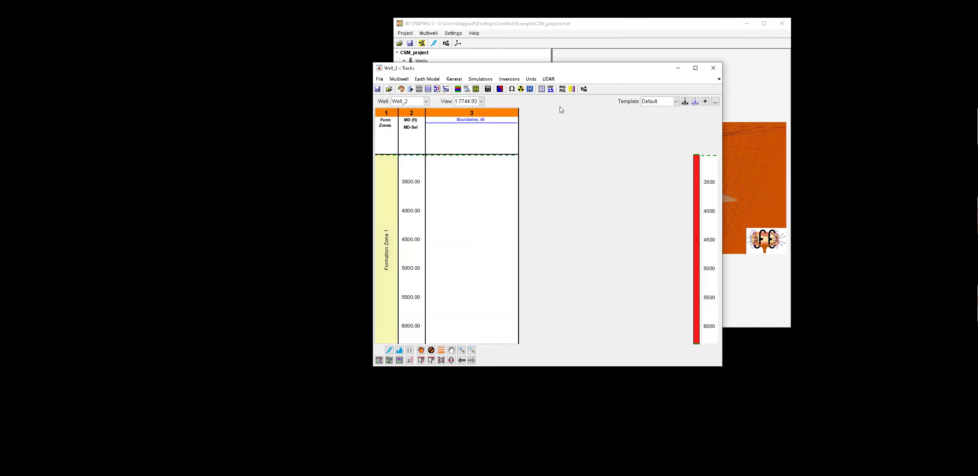
{"action": "left_click", "coordinate": [548, 79]}
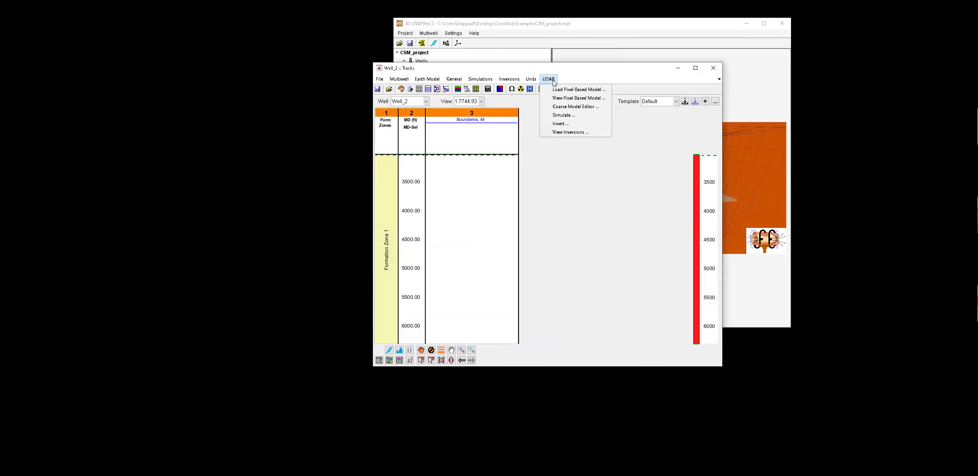
{"action": "left_click", "coordinate": [571, 132]}
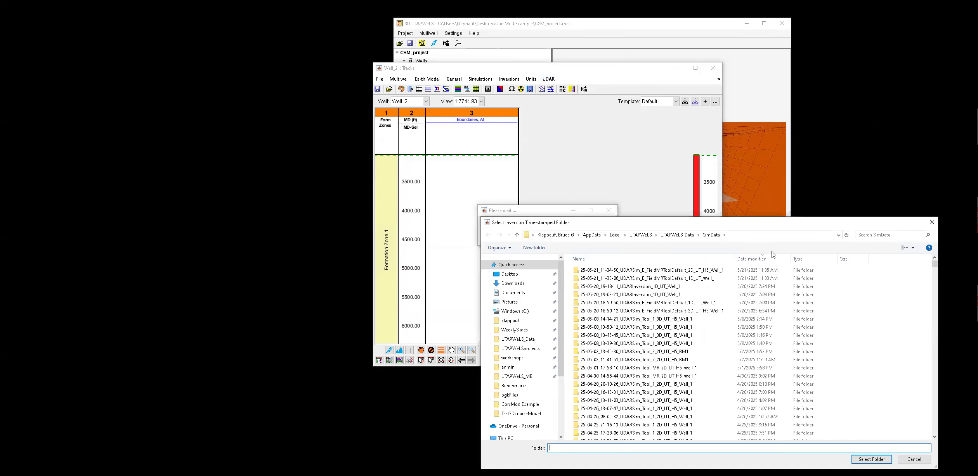
{"action": "left_click_drag", "start_coordinate": [601, 225], "coordinate": [611, 198]}
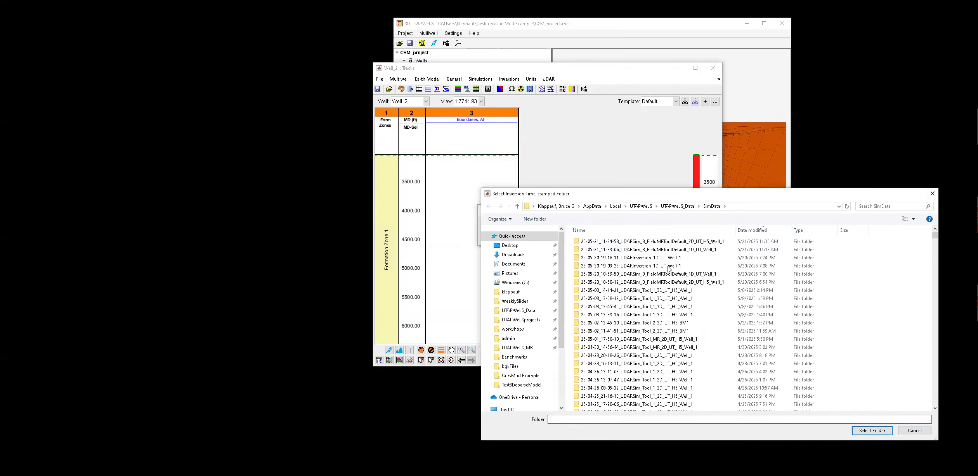
{"action": "left_click", "coordinate": [657, 242]}
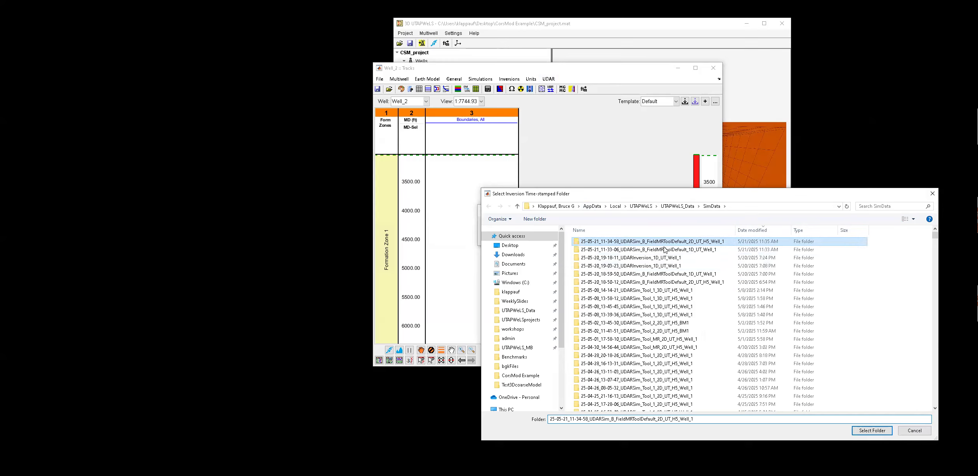
{"action": "left_click", "coordinate": [865, 432]}
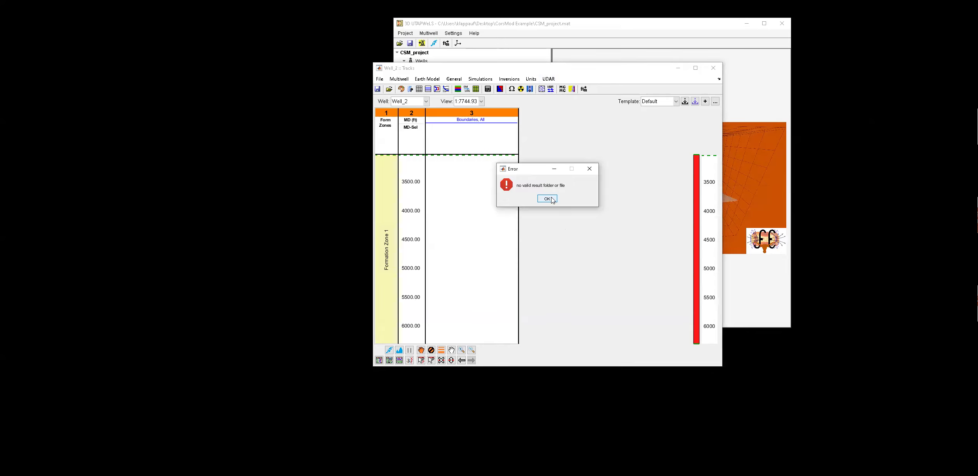
{"action": "left_click", "coordinate": [552, 199]}
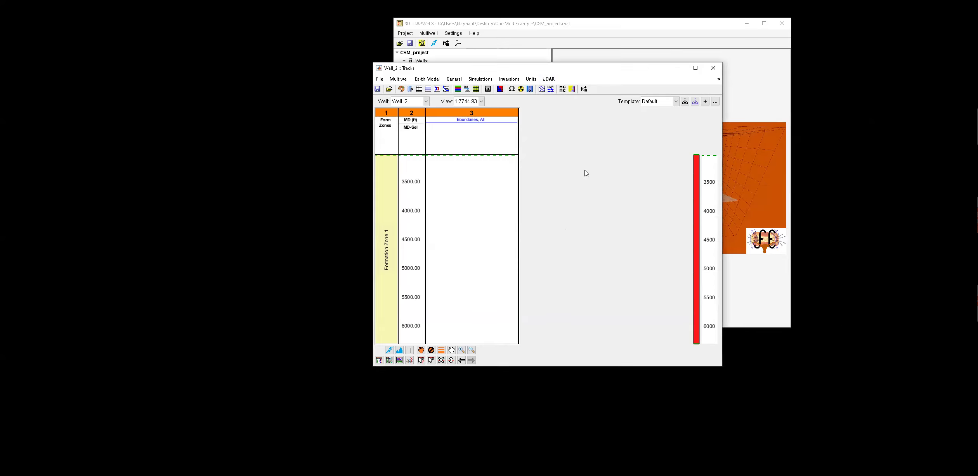
Close the Well_2 tracks window.
{"action": "left_click", "coordinate": [548, 80]}
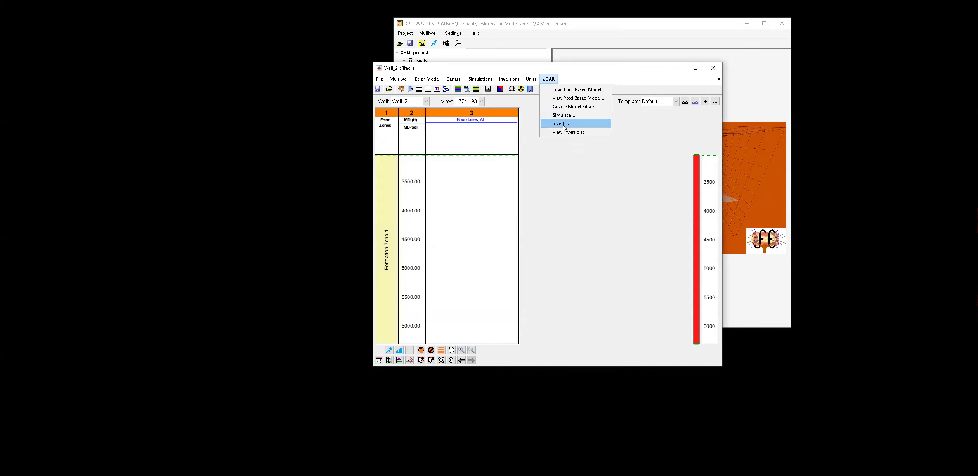
{"action": "left_click", "coordinate": [521, 102]}
{"action": "left_click", "coordinate": [713, 68]}
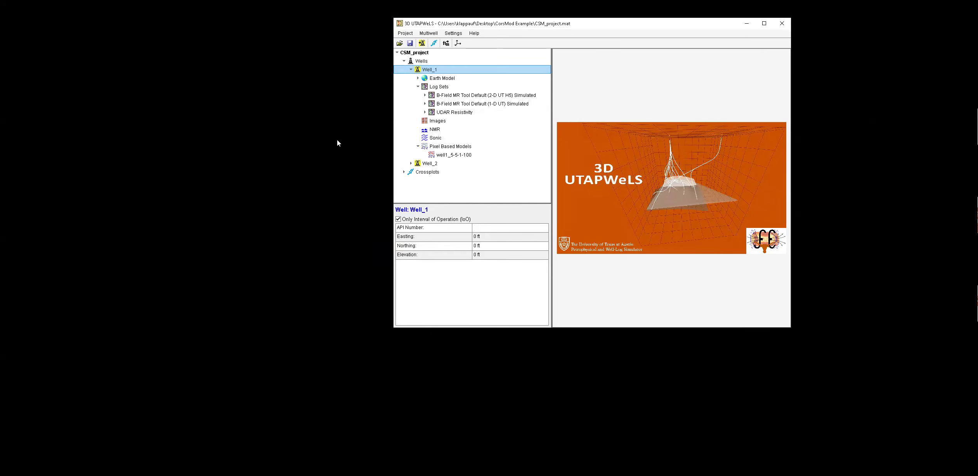
Open Well_1 in a tracks view and launch the UDAR 1-D UT inversion dialog.
{"action": "double_click", "coordinate": [430, 70]}
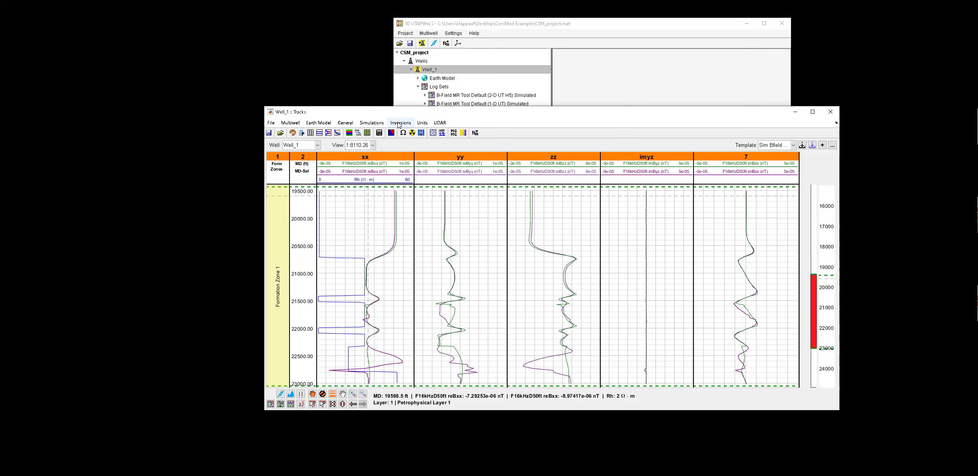
{"action": "left_click", "coordinate": [440, 123]}
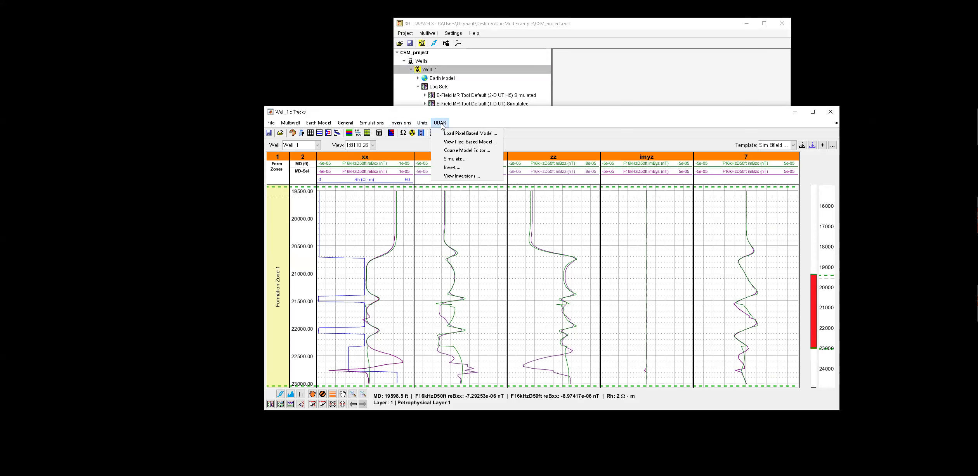
{"action": "left_click", "coordinate": [452, 168]}
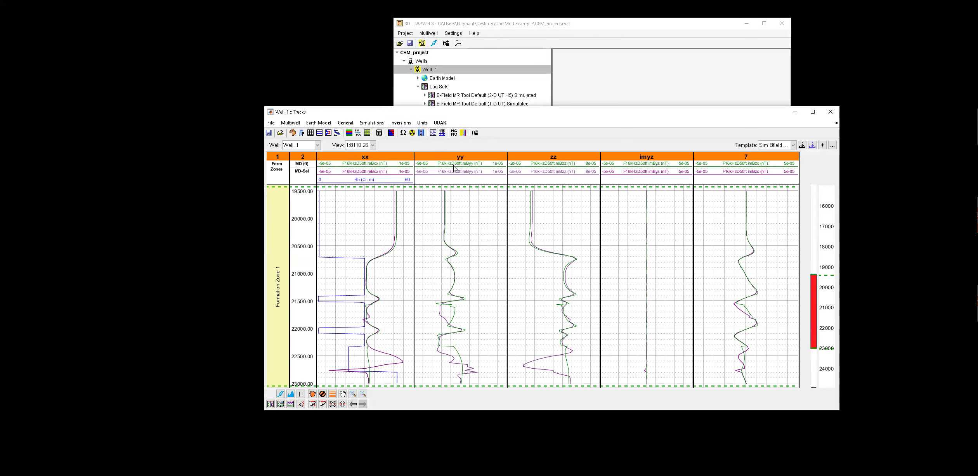
{"action": "left_click_drag", "start_coordinate": [345, 149], "coordinate": [115, 46]}
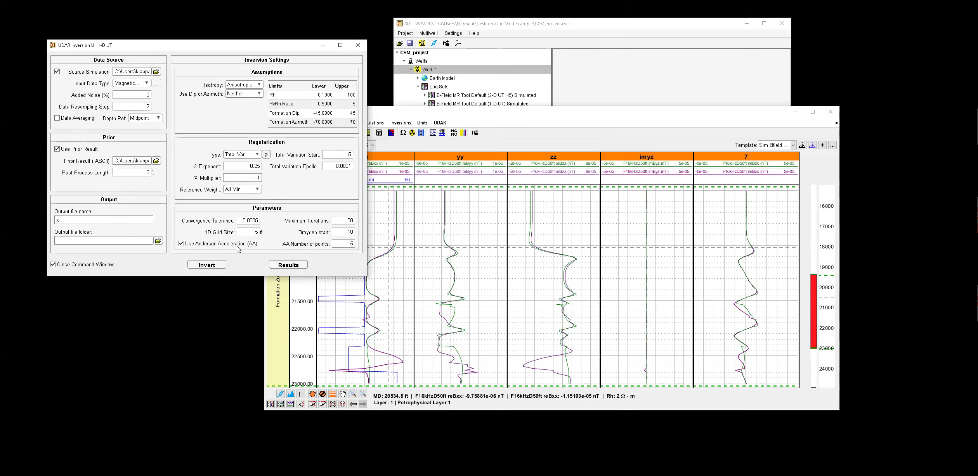
Open the UDAR inversion results and minimize the Grid UI and Well_1 tracks windows.
{"action": "left_click", "coordinate": [291, 266]}
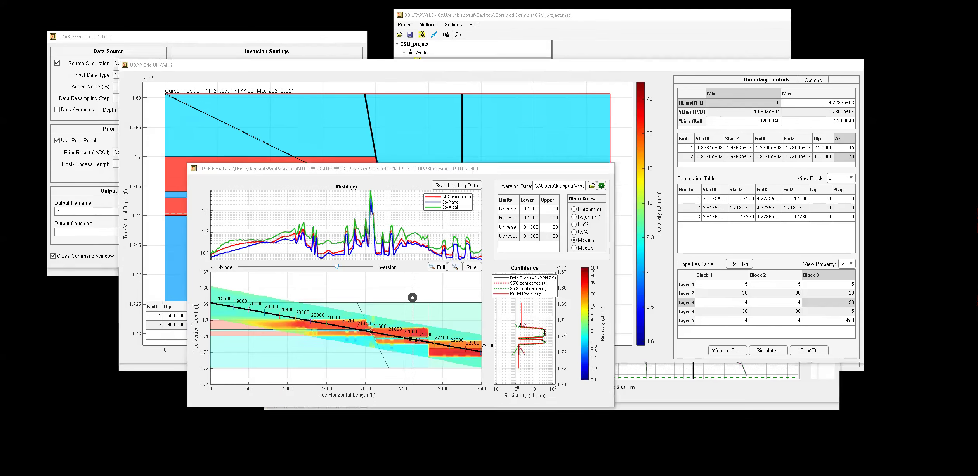
{"action": "left_click", "coordinate": [820, 74]}
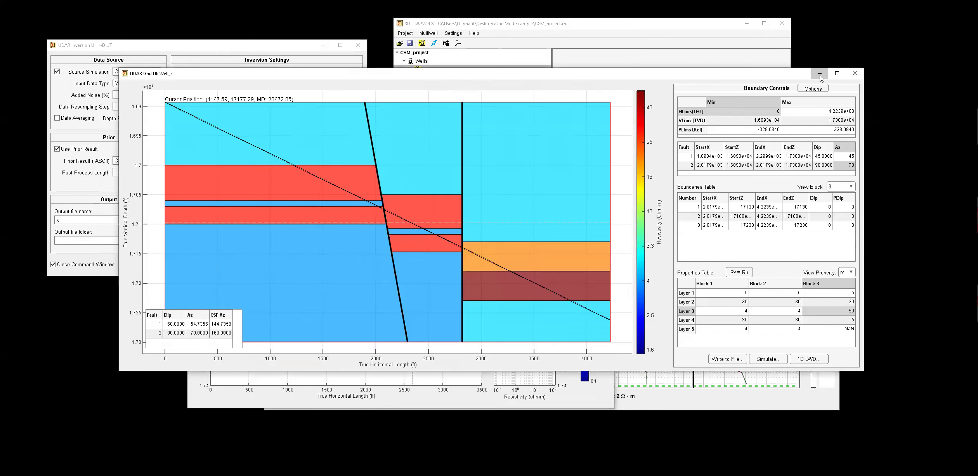
{"action": "left_click", "coordinate": [796, 113]}
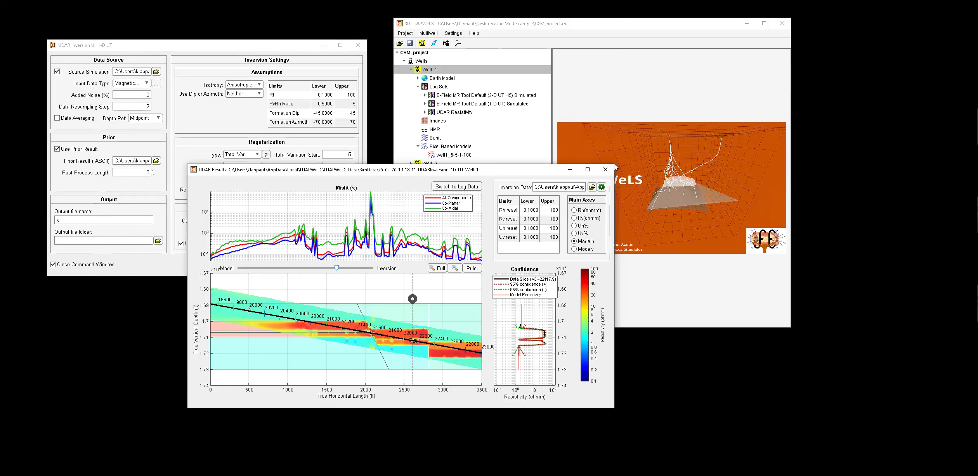
Examine the inversion results by moving the data slice and the model–inversion slider, then close the results window.
{"action": "left_click_drag", "start_coordinate": [642, 146], "coordinate": [765, 69]}
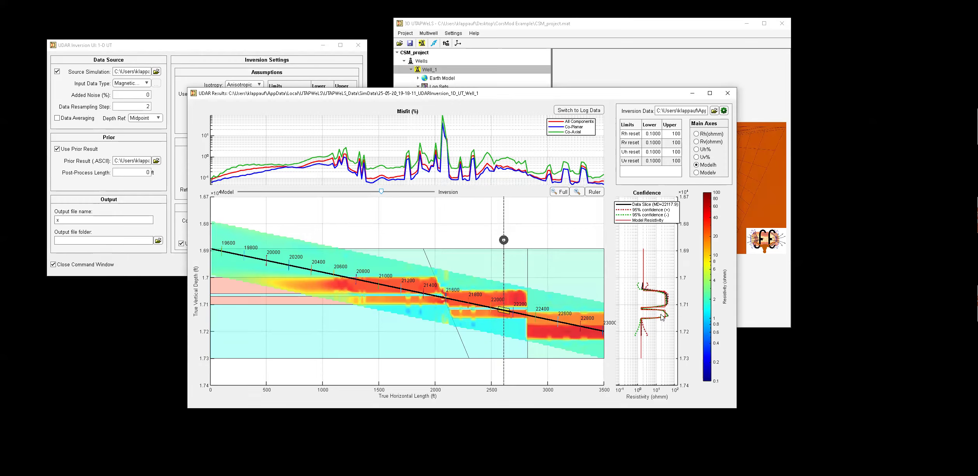
{"action": "mouse_move", "coordinate": [503, 240]}
{"action": "left_mouse_down"}
{"action": "mouse_move", "coordinate": [487, 247]}
{"action": "mouse_move", "coordinate": [499, 243]}
{"action": "left_mouse_up"}
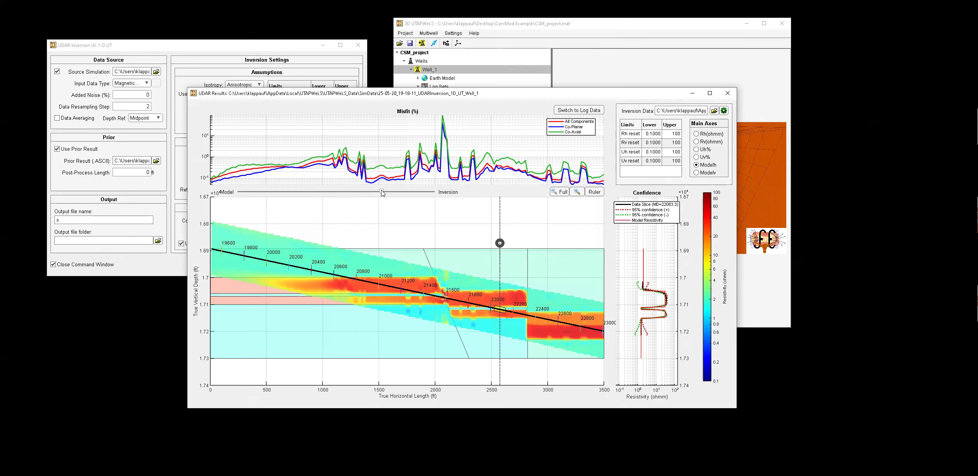
{"action": "mouse_move", "coordinate": [383, 193]}
{"action": "left_mouse_down"}
{"action": "mouse_move", "coordinate": [439, 195]}
{"action": "mouse_move", "coordinate": [274, 191]}
{"action": "mouse_move", "coordinate": [370, 197]}
{"action": "left_mouse_up"}
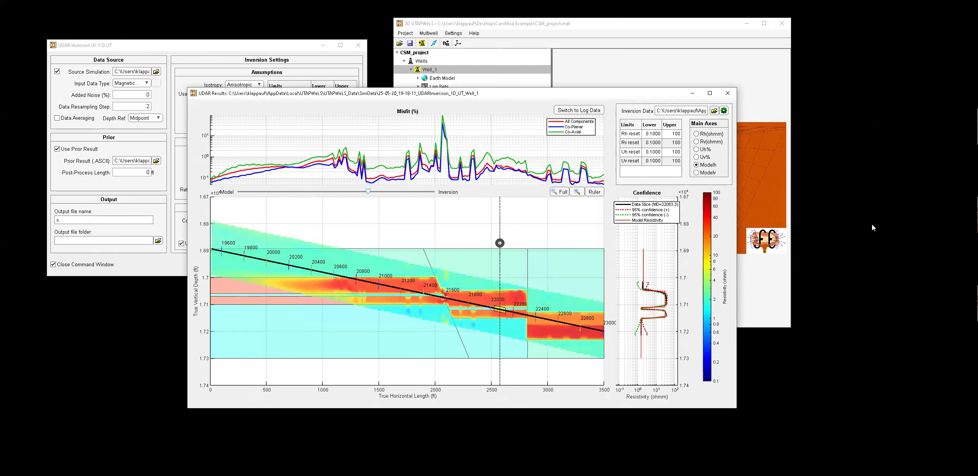
{"action": "left_click", "coordinate": [727, 94]}
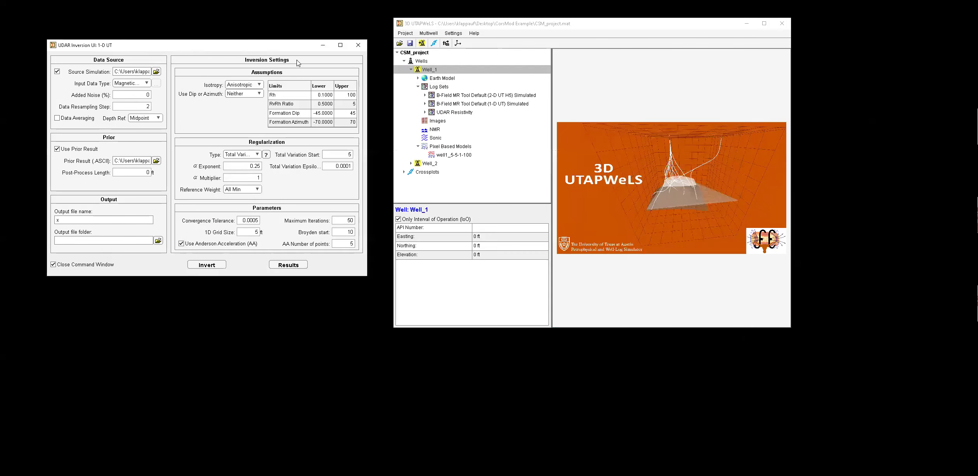